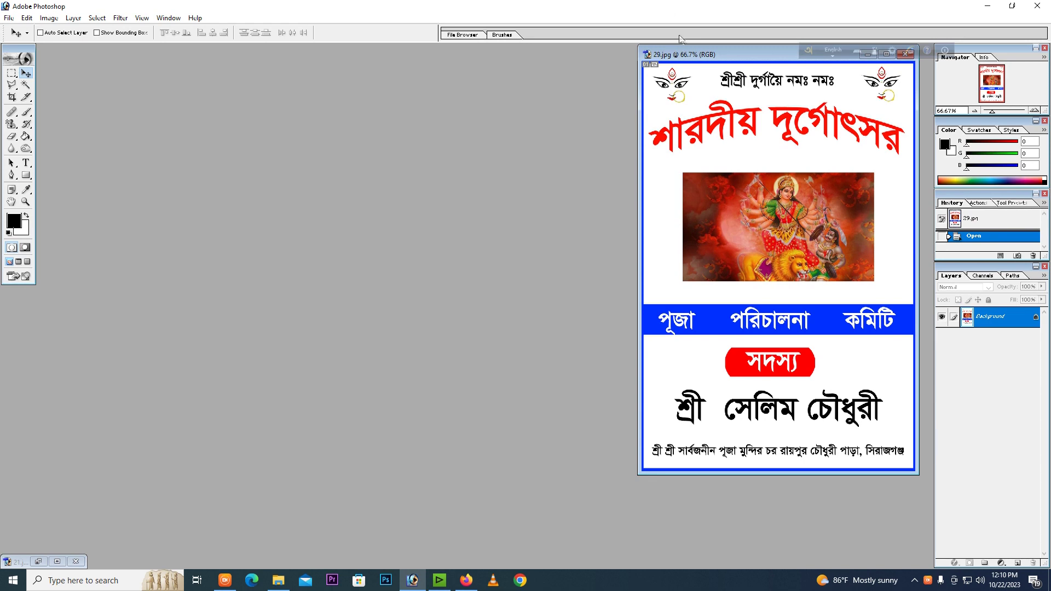
- Maximize the 29.jpg sample card window and zoom it to 100% to inspect it
double_click(689, 52)
key("ctrl+plus")
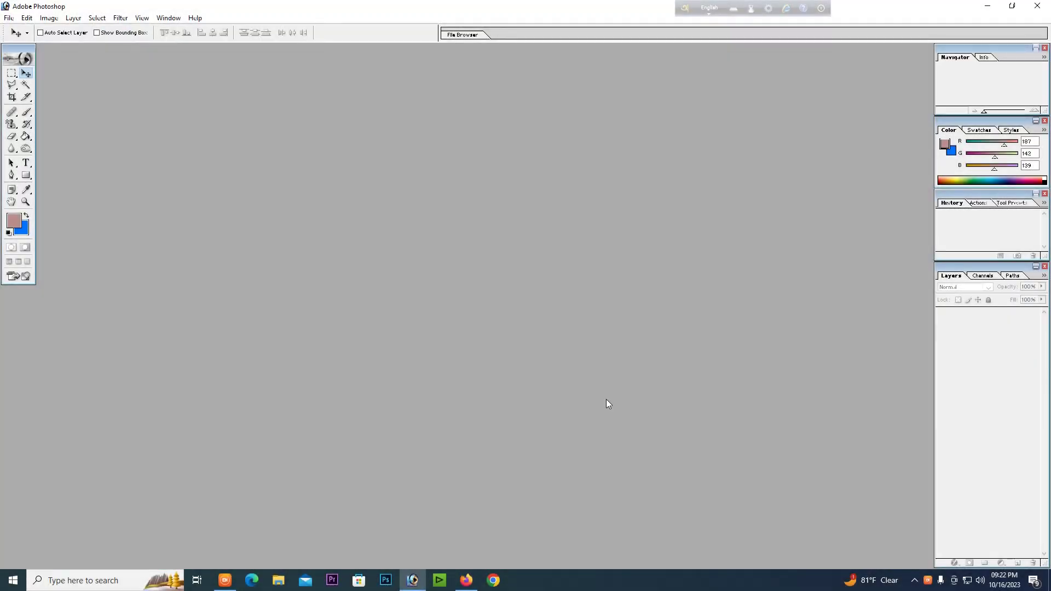
- Create a new blank document from the A4 preset and maximize its window
left_click(26, 18)
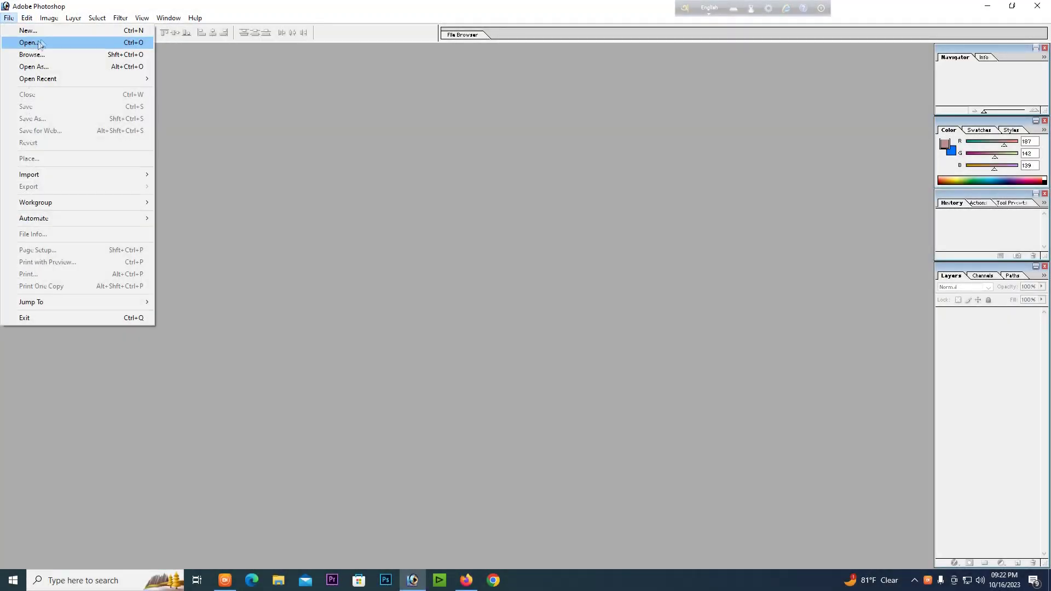
left_click(22, 28)
left_click(241, 287)
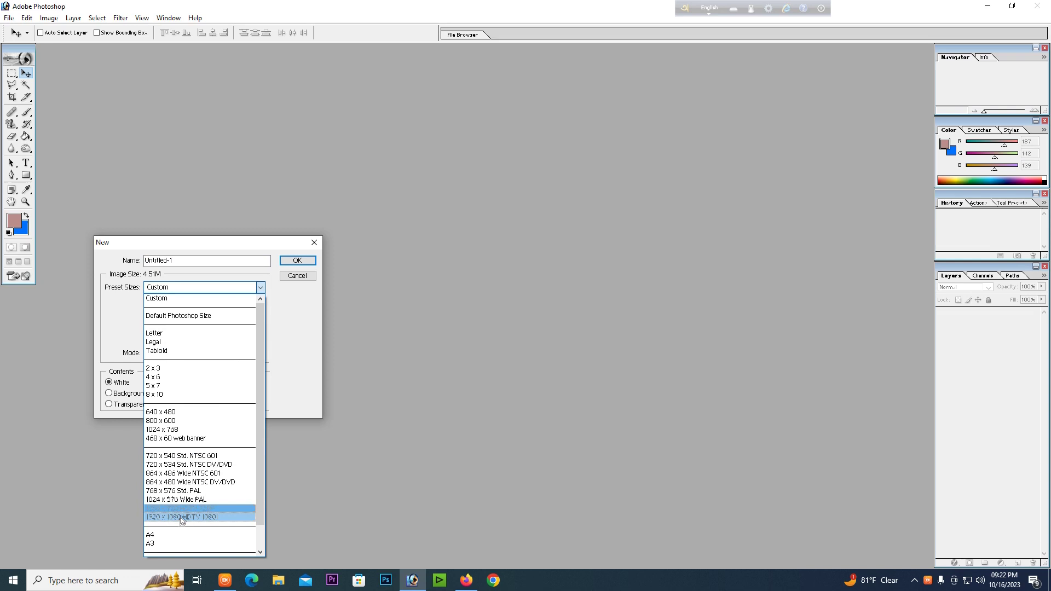
left_click(169, 535)
left_click(297, 260)
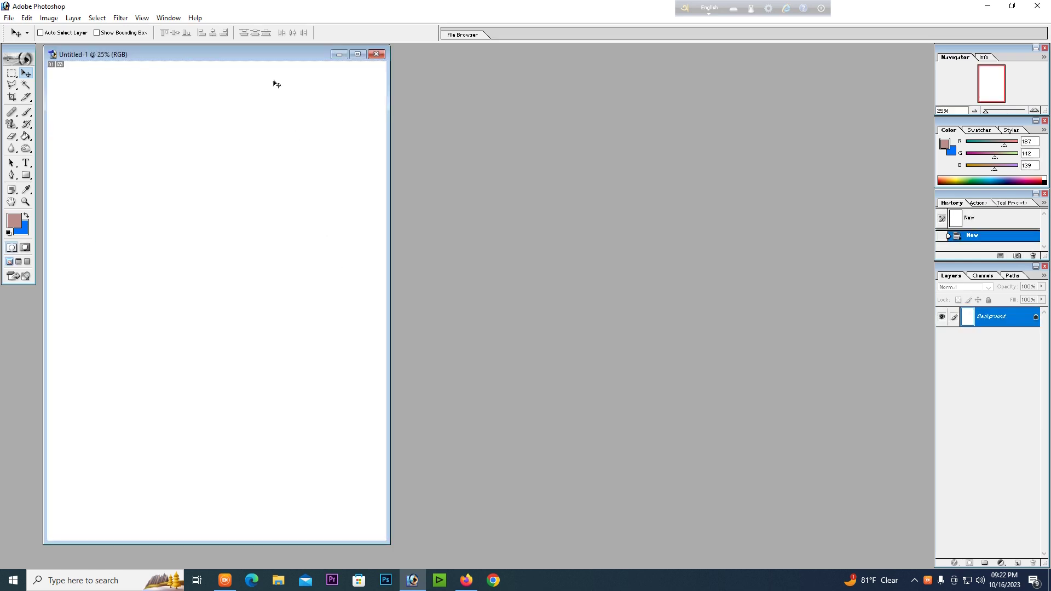
left_click(358, 54)
- Crop the canvas to a 4 × 6 in portrait card at 300 pixels/inch and select it all
left_click(12, 97)
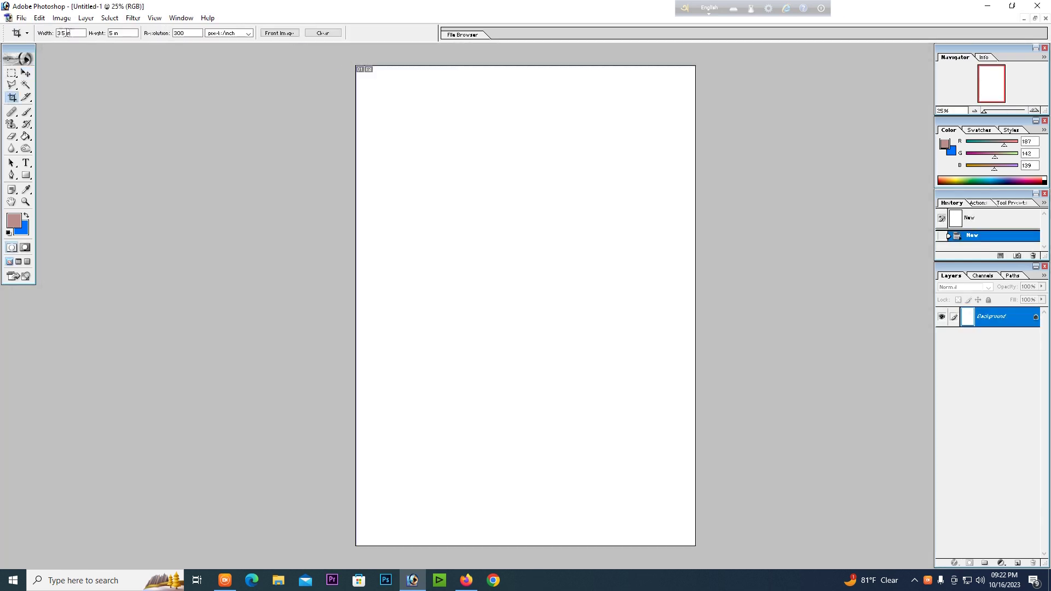
type("8")
left_click_drag(75, 33, 2, 46)
left_click_drag(372, 161, 385, 182)
key("Return")
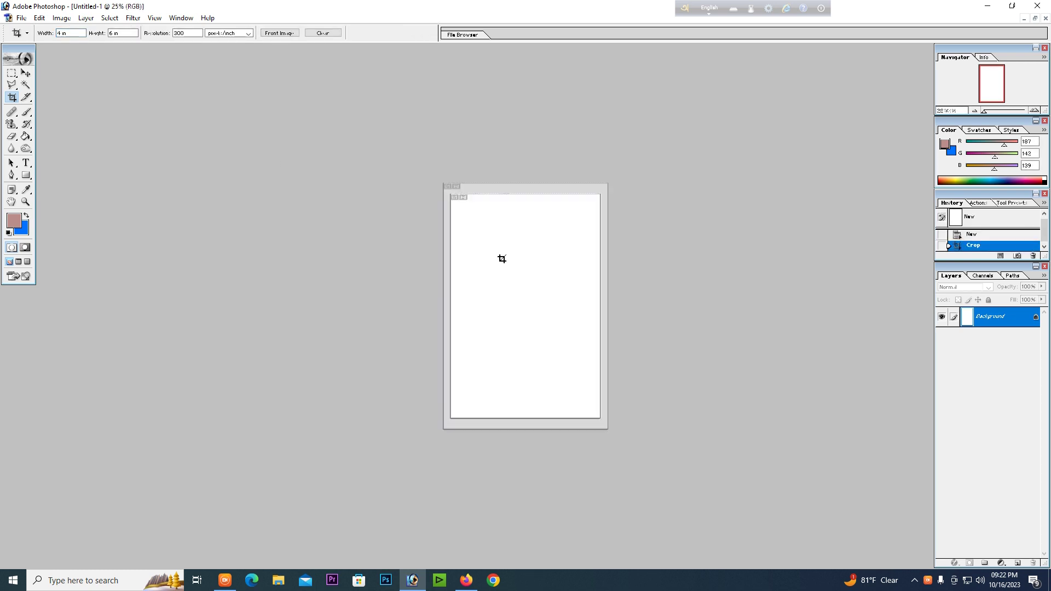
key("ctrl+0")
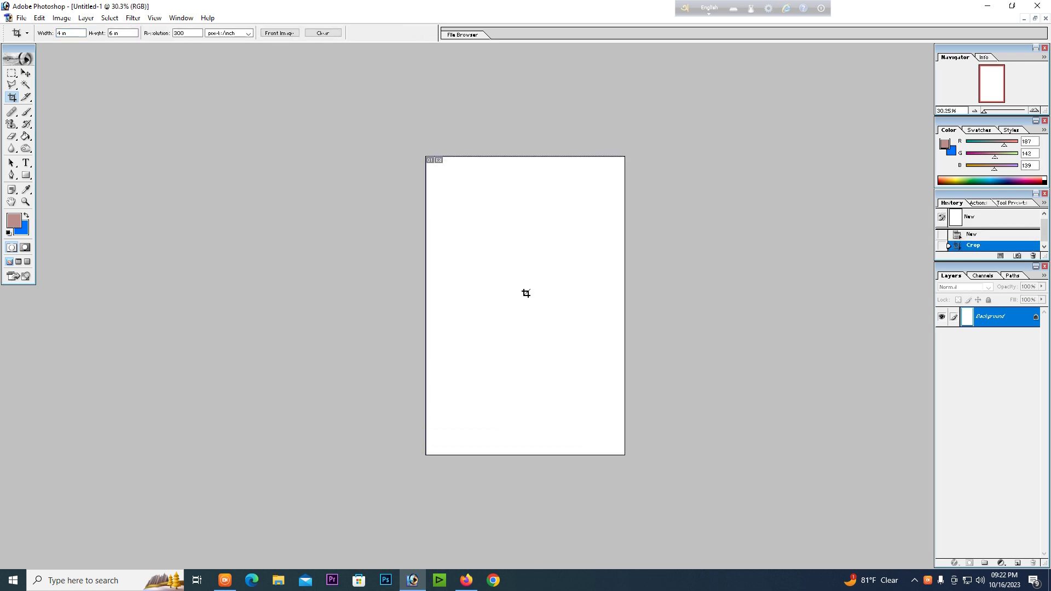
key("v")
key("ctrl+a")
- Set the background colour to green and shrink the white canvas to expose a green edge
key("ctrl+t")
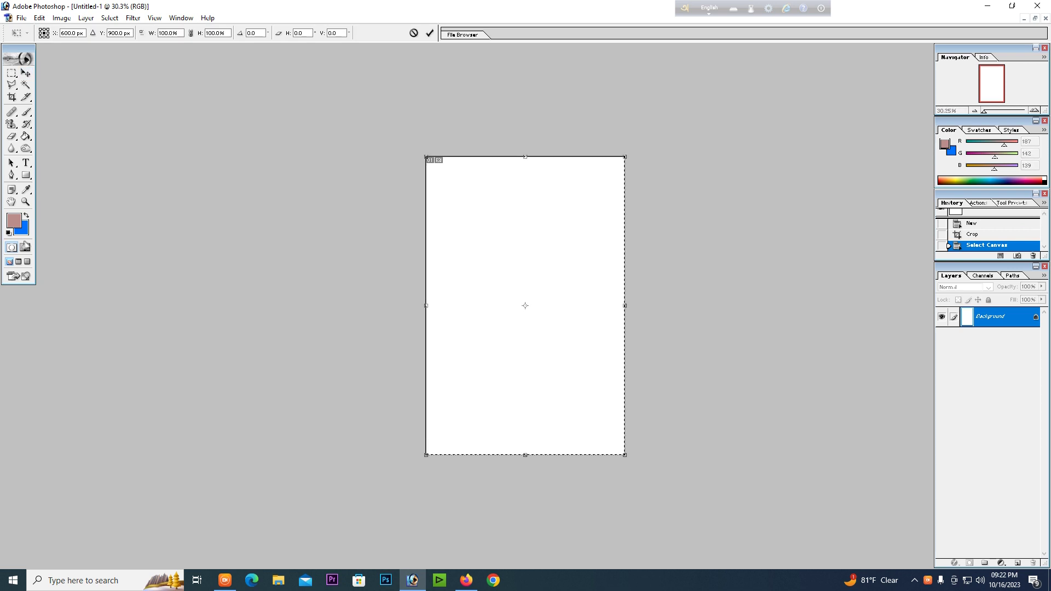
left_click(22, 228)
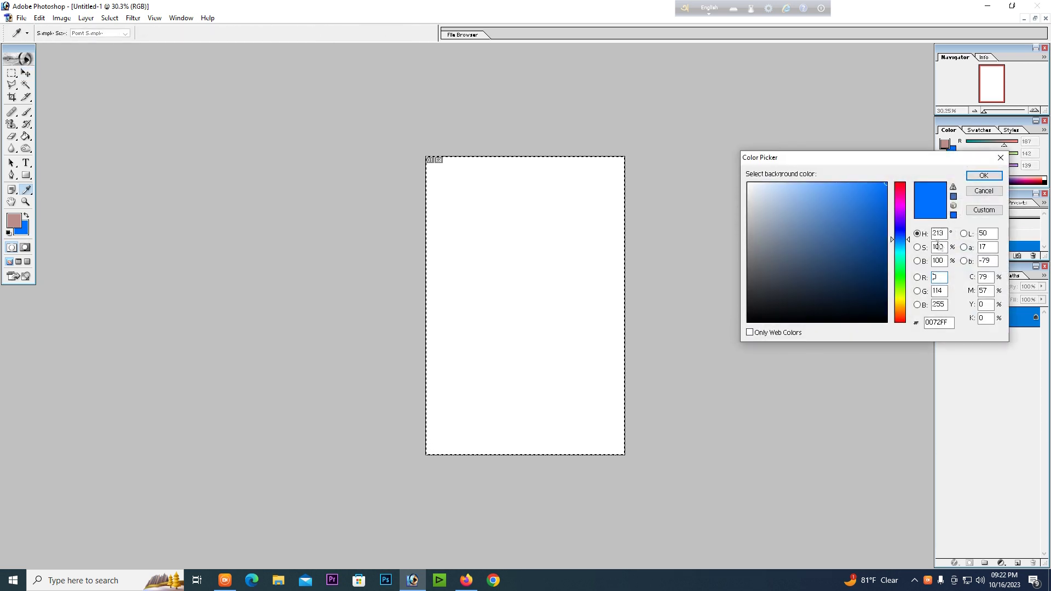
left_click(902, 277)
key("Return")
key("ctrl+t")
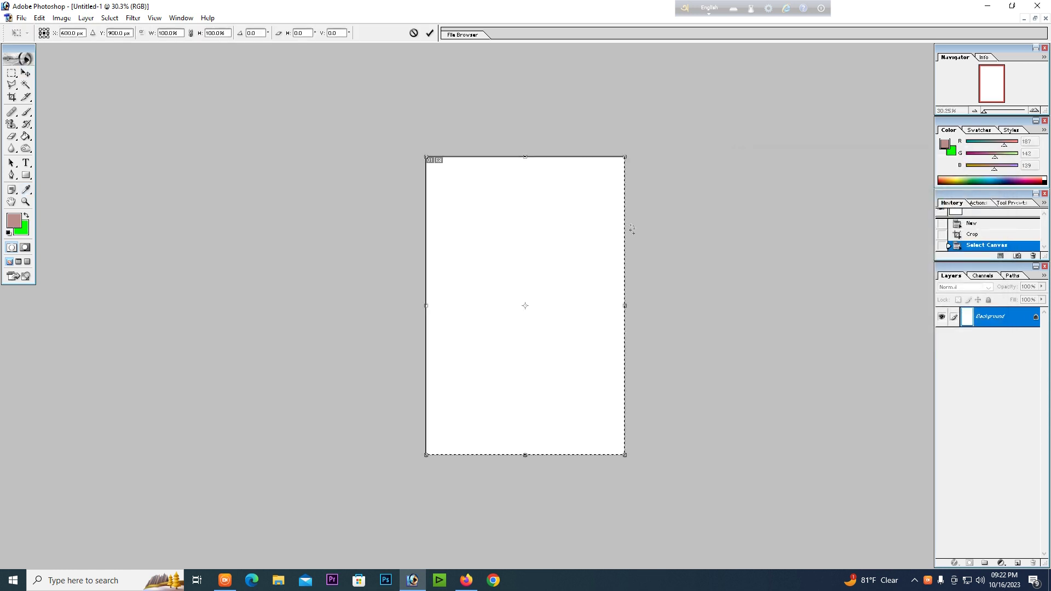
left_click_drag(625, 157, 621, 161)
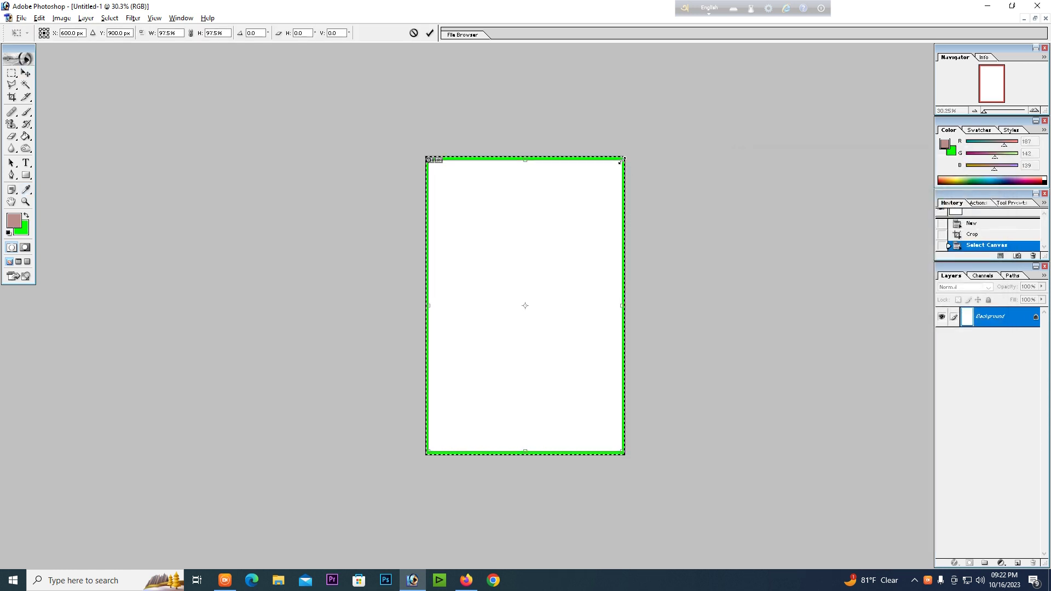
key("Return")
key("ctrl+d")
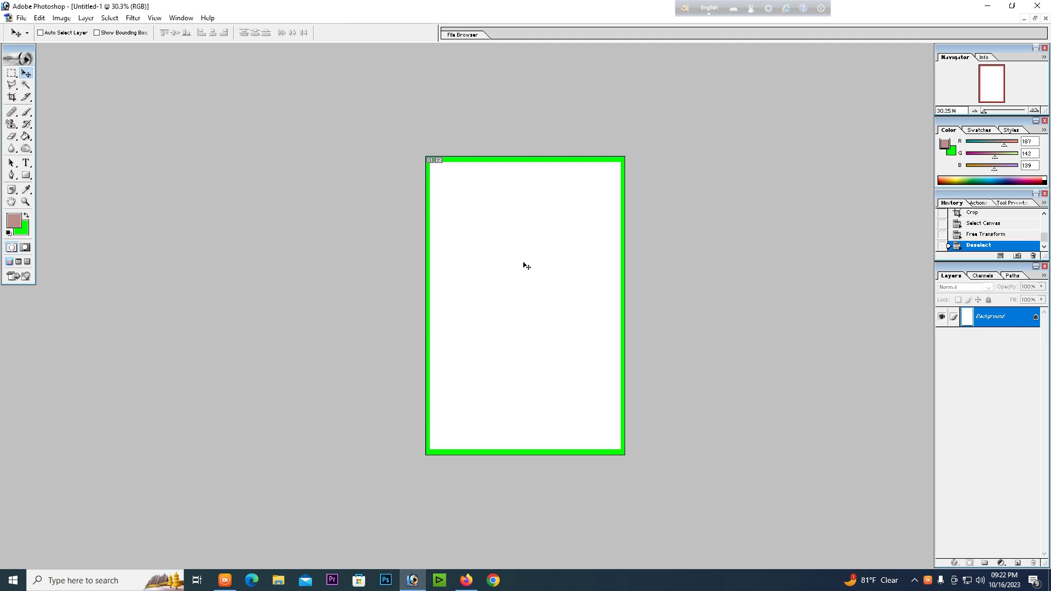
- Magic-Wand select the green edge, fill it with blue, and deselect
key("w")
left_click(520, 159)
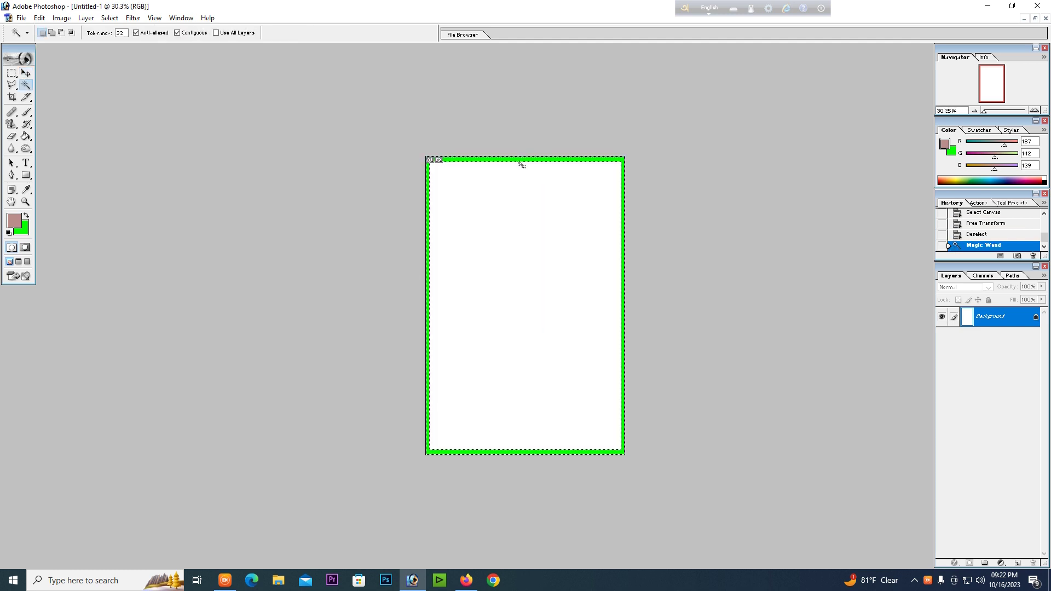
left_click(26, 189)
left_click(20, 227)
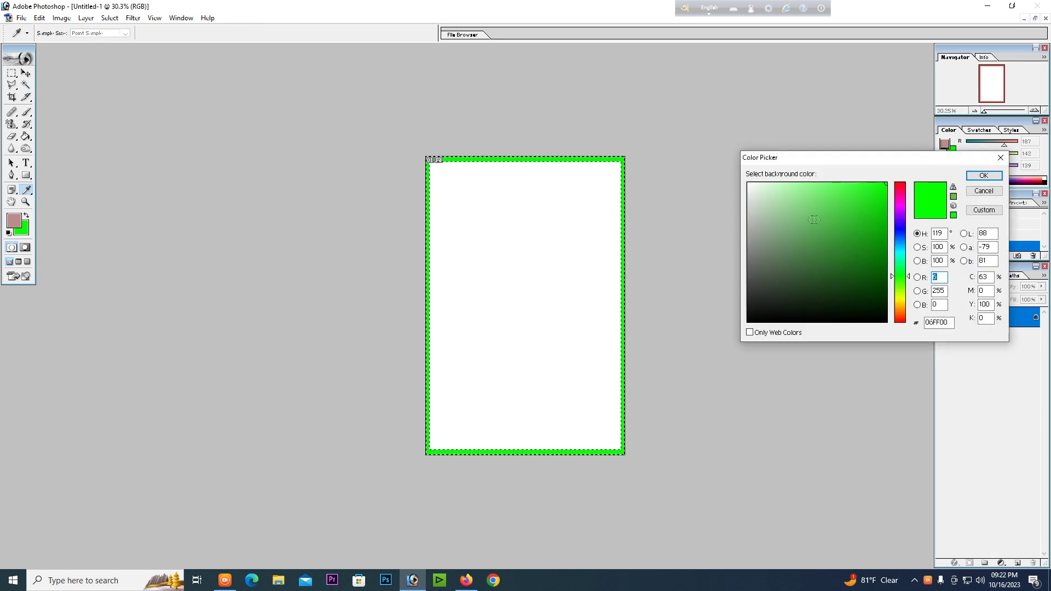
left_click(901, 233)
key("Return")
key("w")
key("ctrl+BackSpace")
key("ctrl+d")
scroll(701, 262, "up", 1)
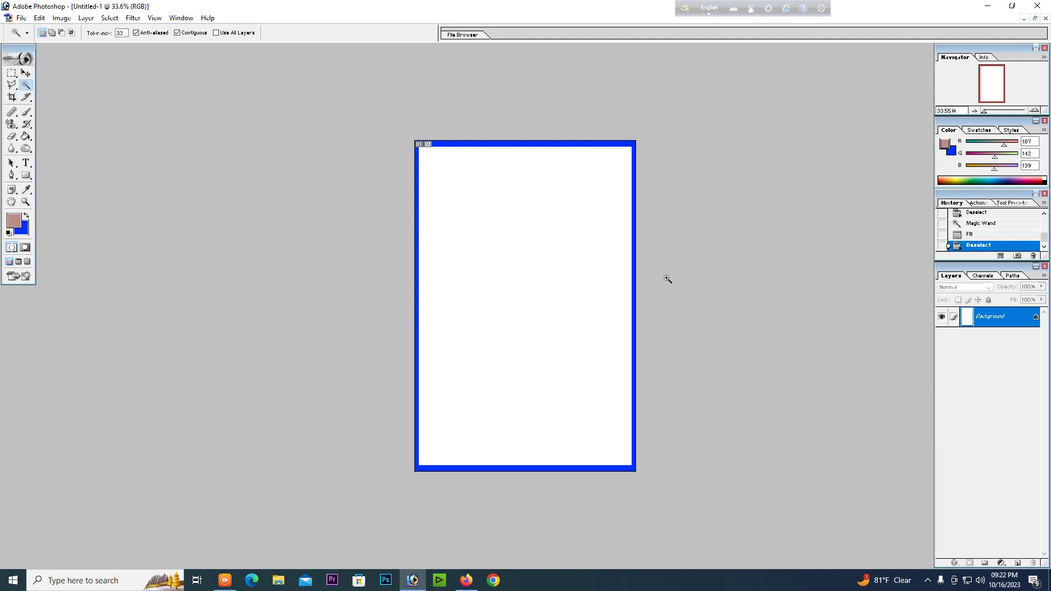
left_click(26, 162)
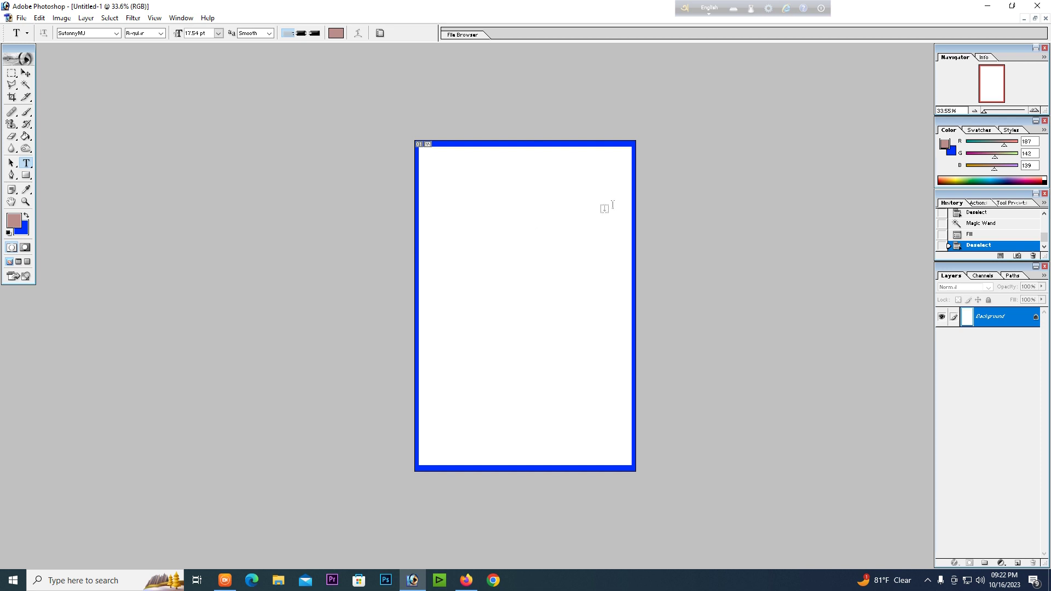
- Start an empty text layer near the card's top-left corner
left_click(426, 181)
type("ব")
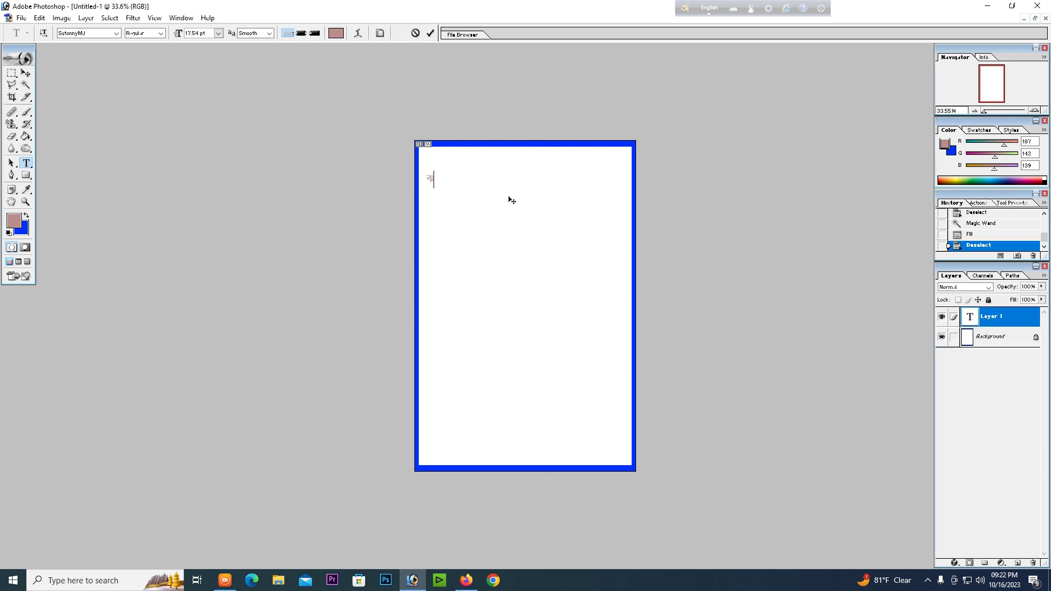
key("BackSpace")
- Set Avro Keyboard's global output to ANSI and switch typing to Bangla
left_click(709, 8)
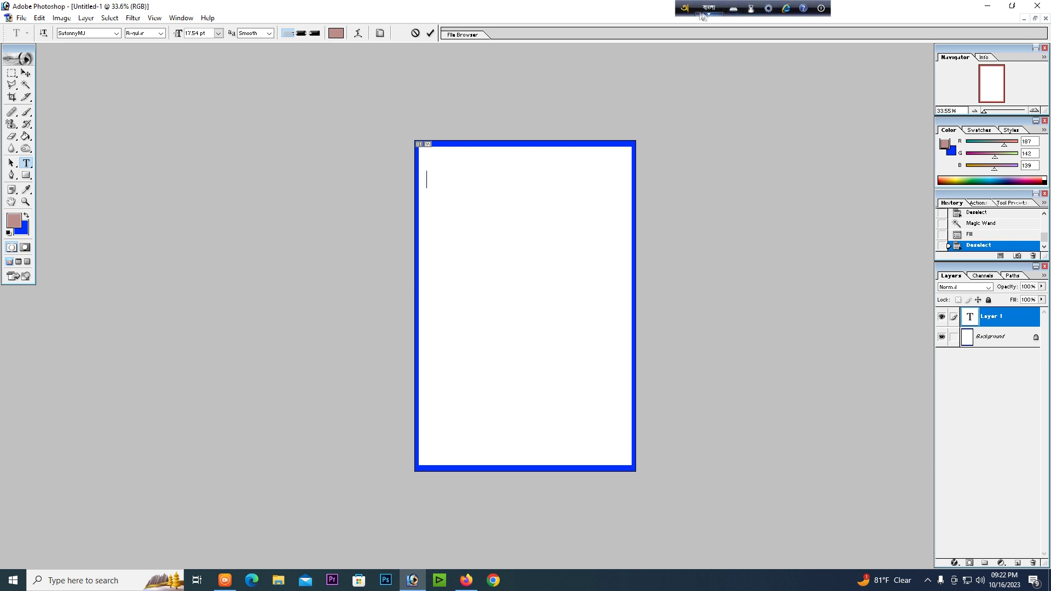
left_click(709, 121)
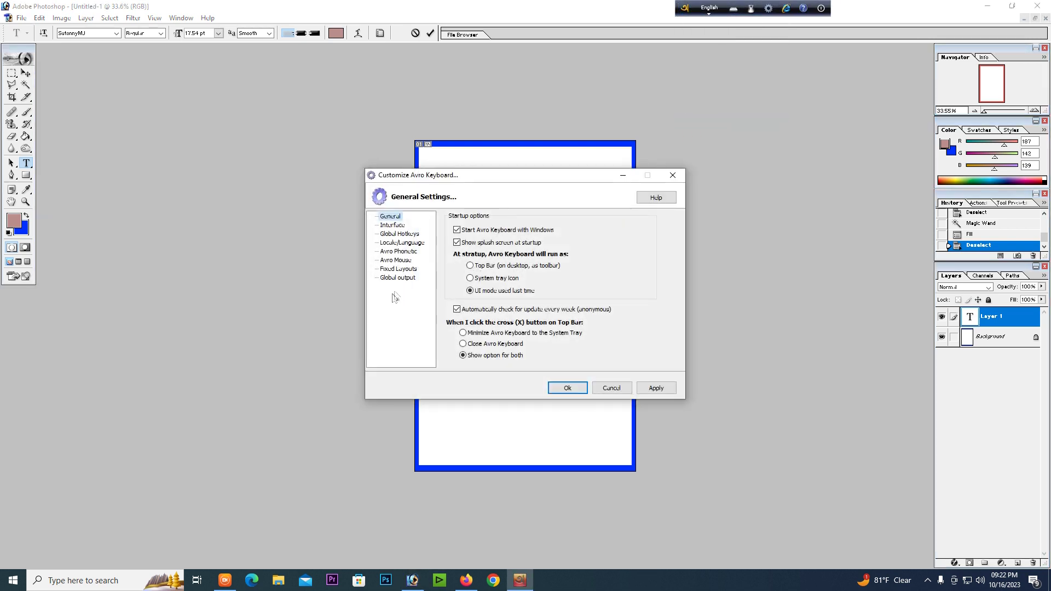
left_click(398, 277)
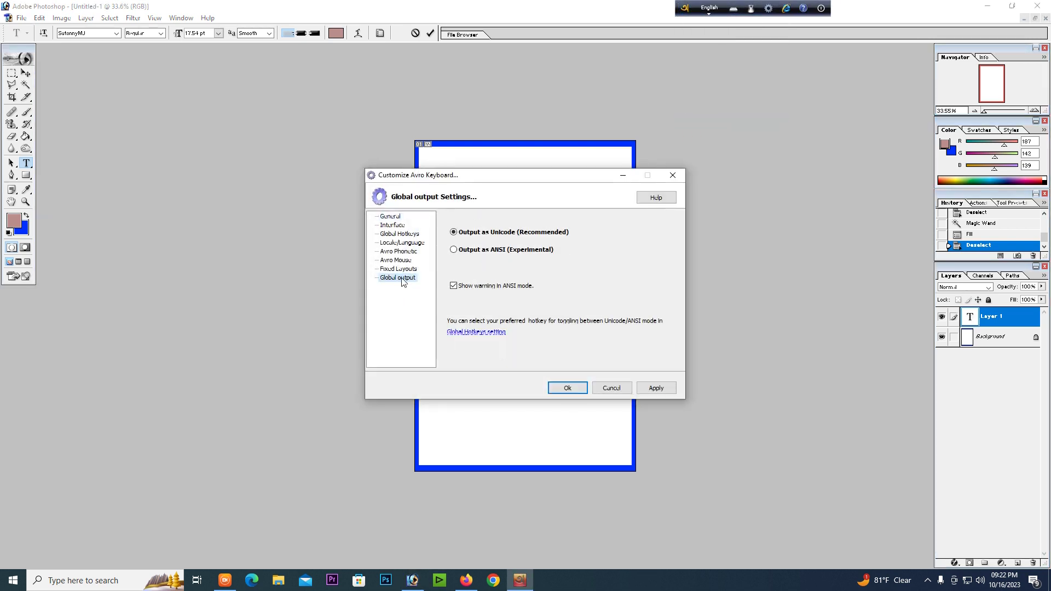
left_click(532, 250)
left_click(558, 373)
key("F12")
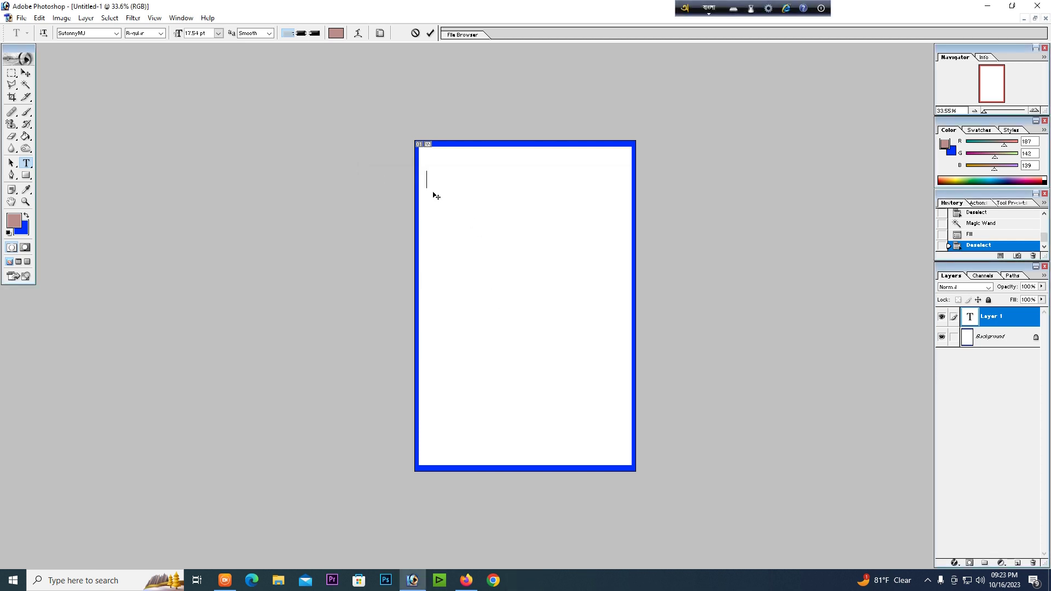
- Type the headline 'শারদীয় দুর্গোৎসব' in SutonnyMJ using Avro phonetic input, then save
type("Sar")
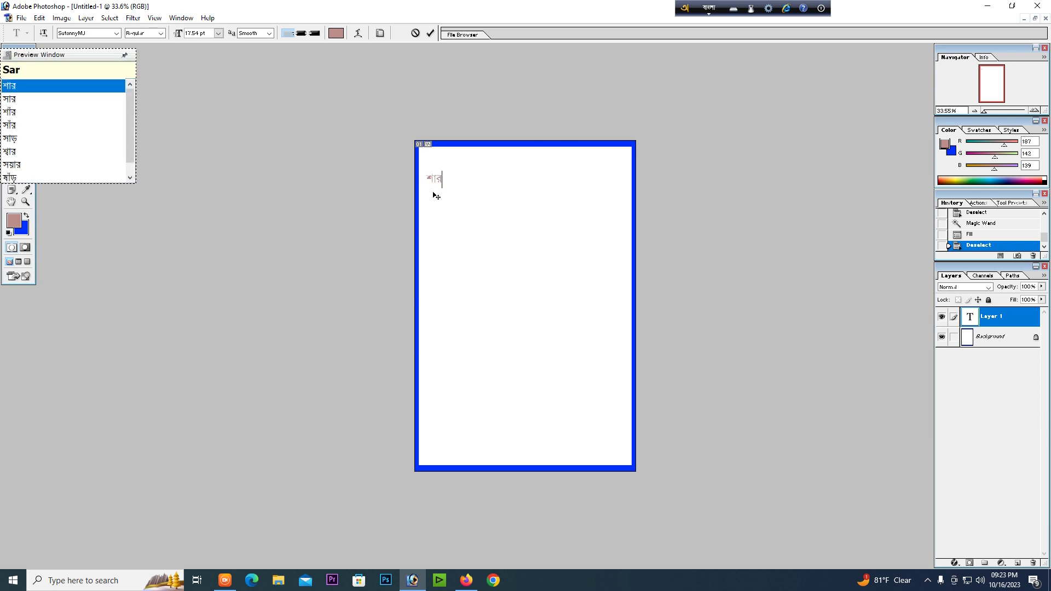
type("dI")
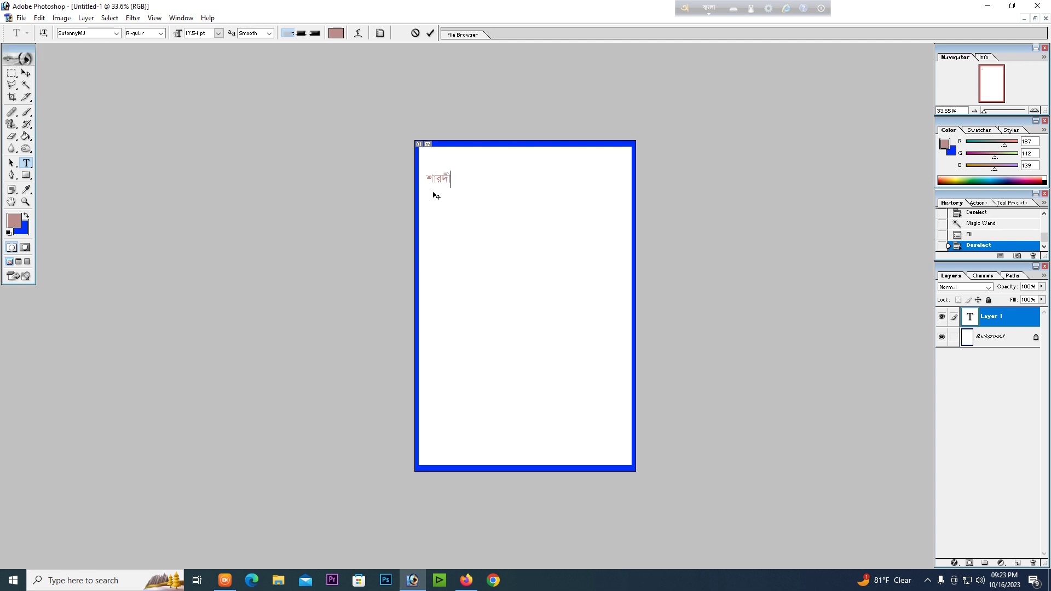
type(" y ")
type("d")
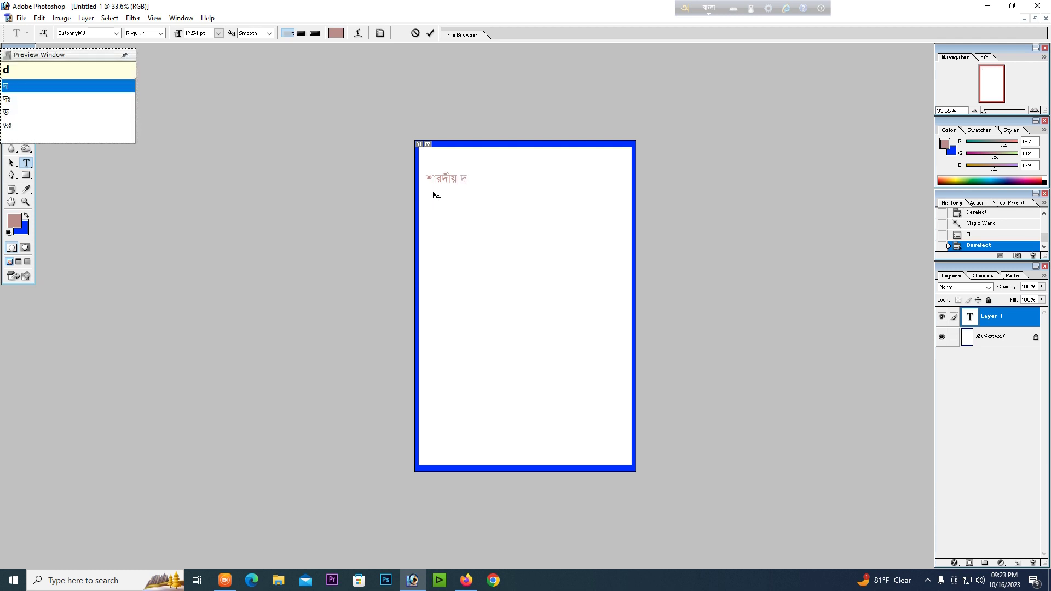
type("g")
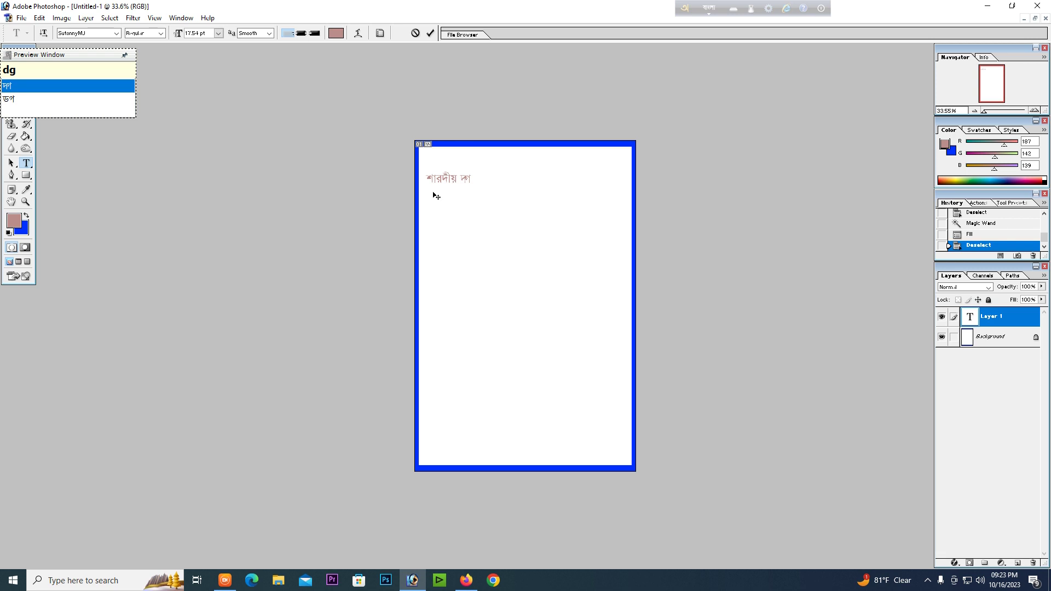
key("BackSpace")
type("g")
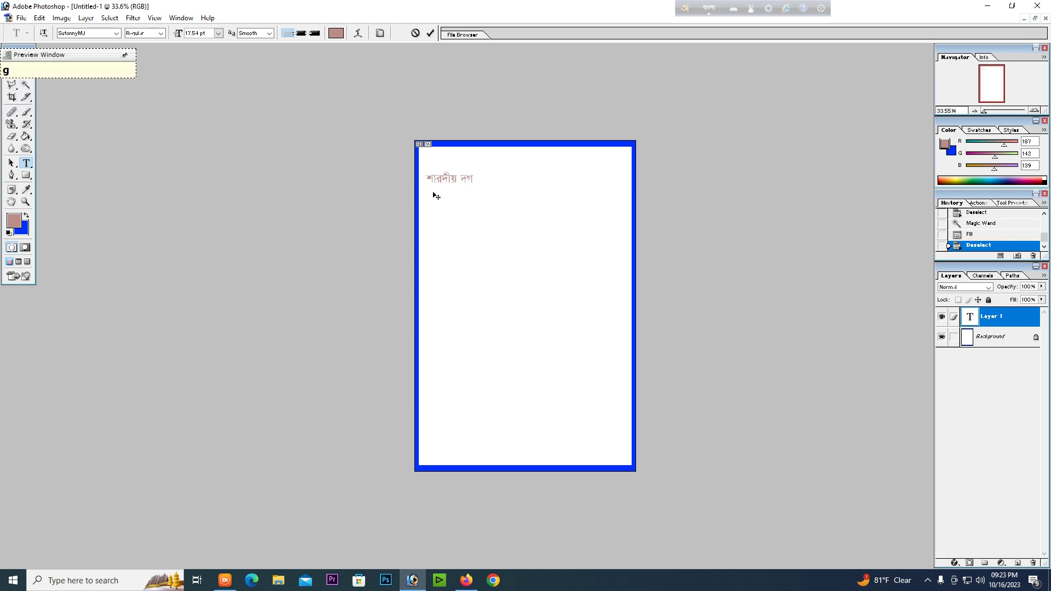
type("O")
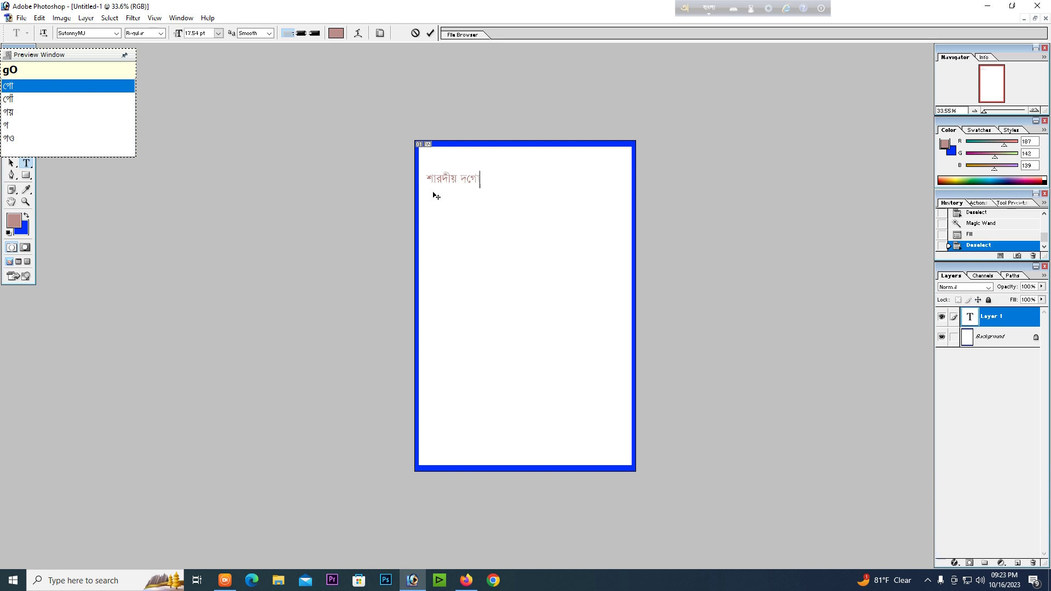
type("y")
type("so")
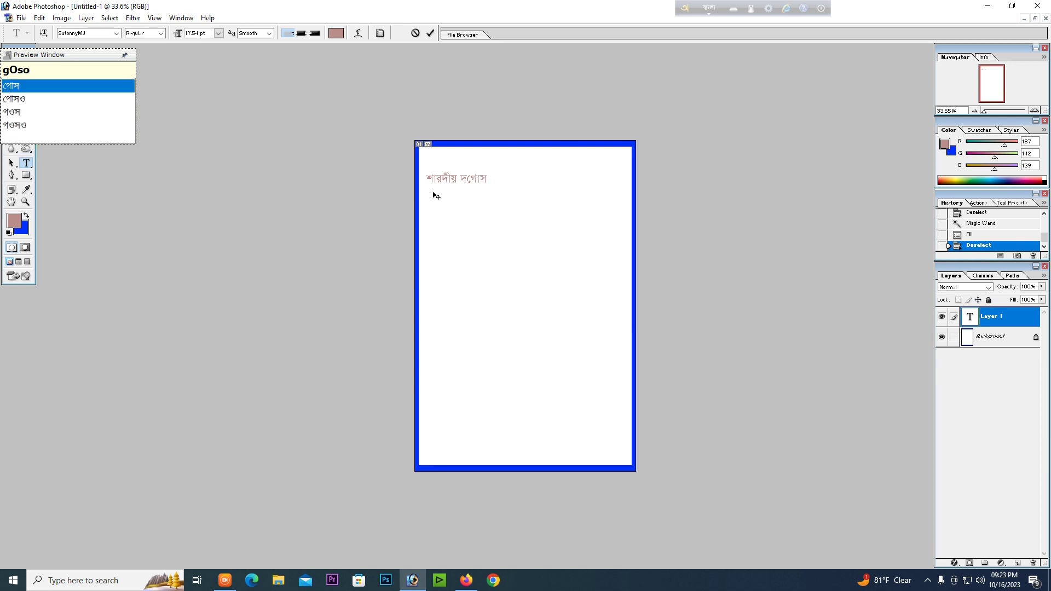
type("b")
key("BackSpace")
key("BackSpace")
key("BackSpace")
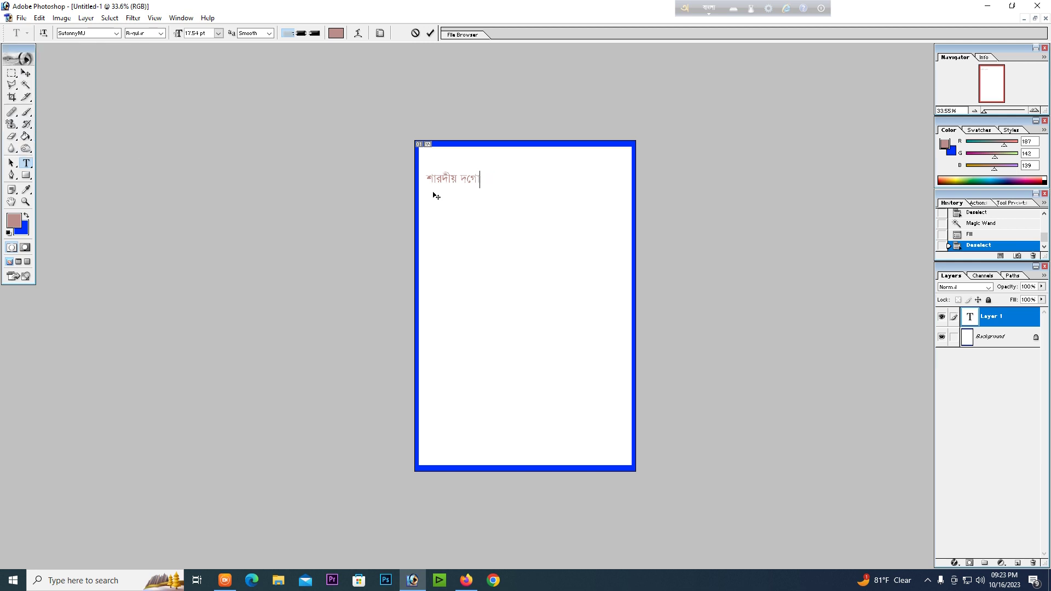
type("Z")
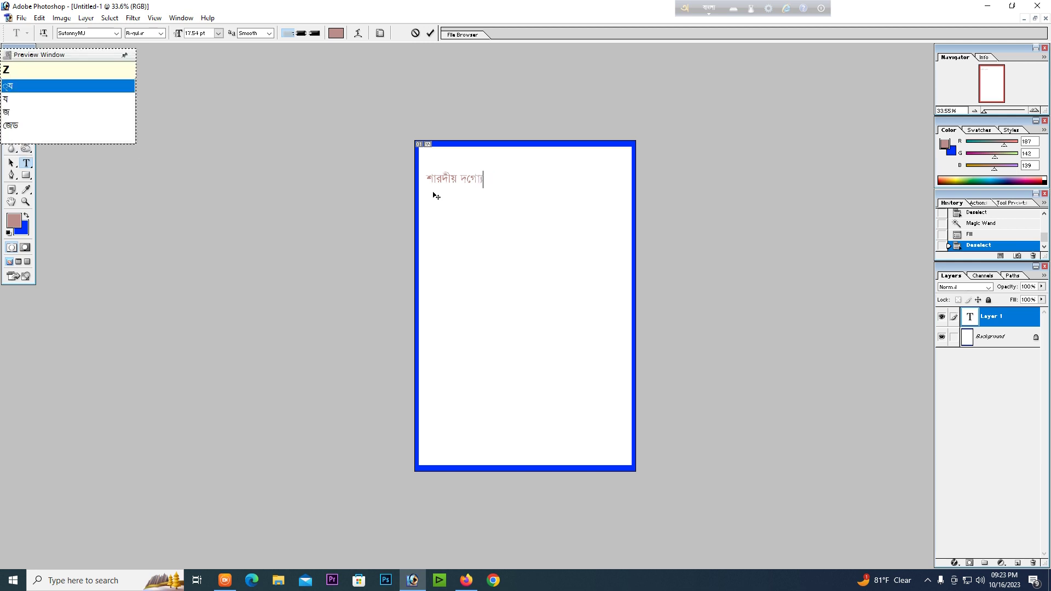
key("BackSpace")
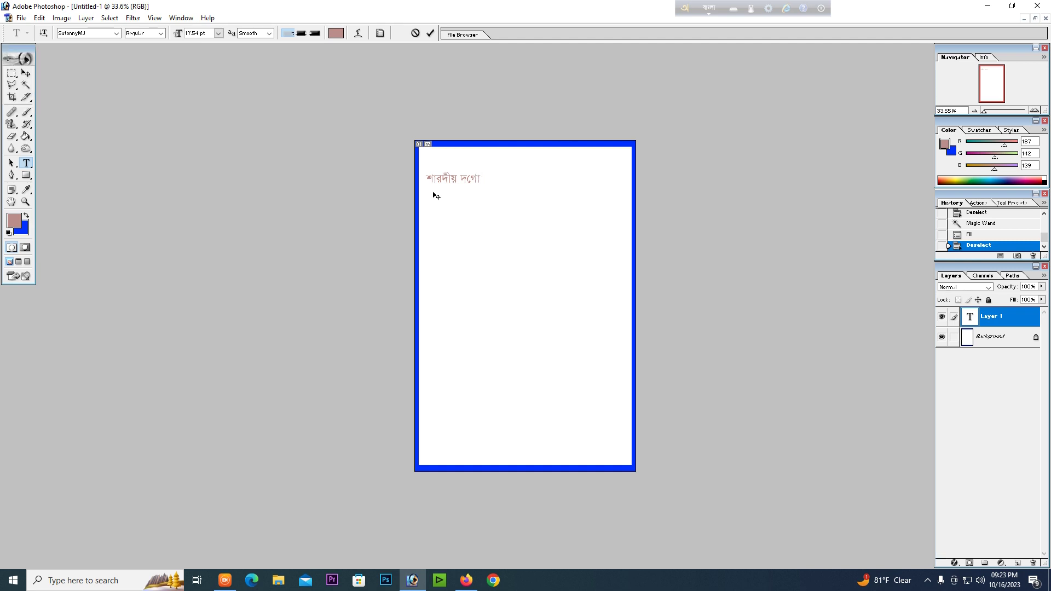
type("ut")
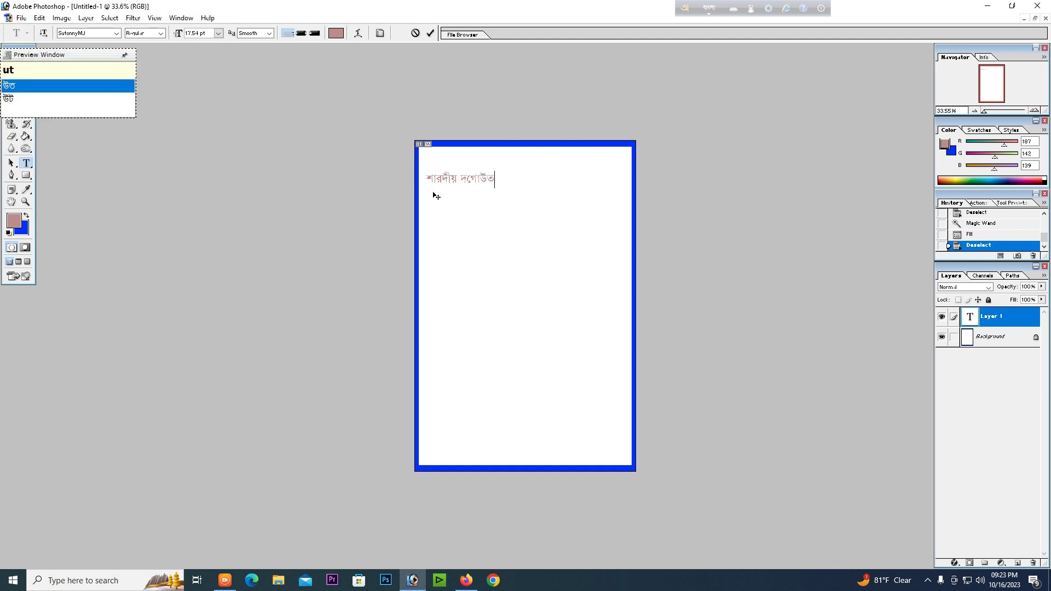
type("s")
key("Down")
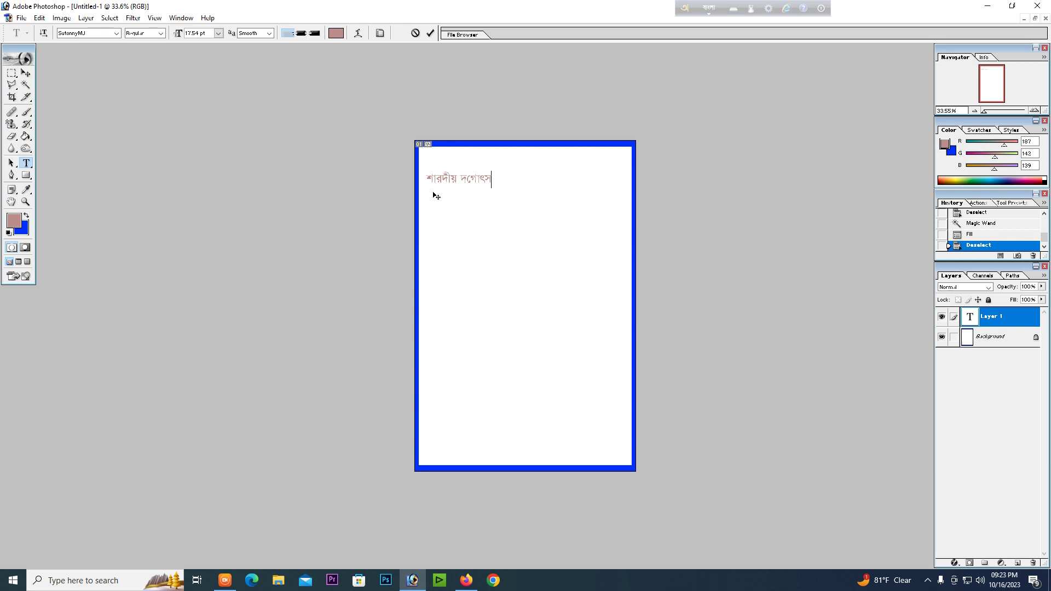
type("b")
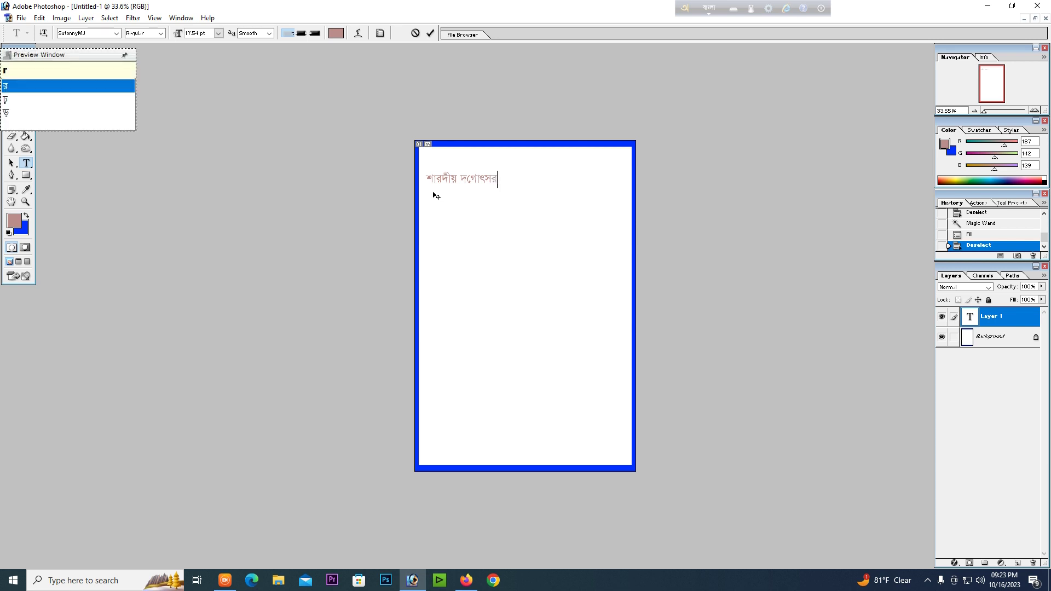
key("ctrl+s")
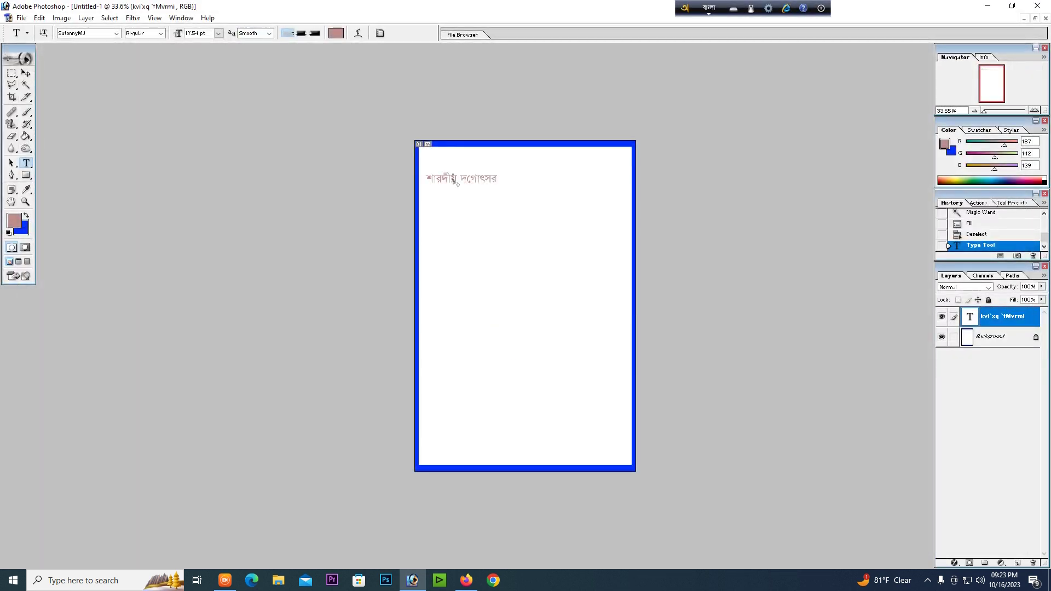
- Confirm saving as Untitled-1.psd, then move the headline and scale it up to about 275%
key("Return")
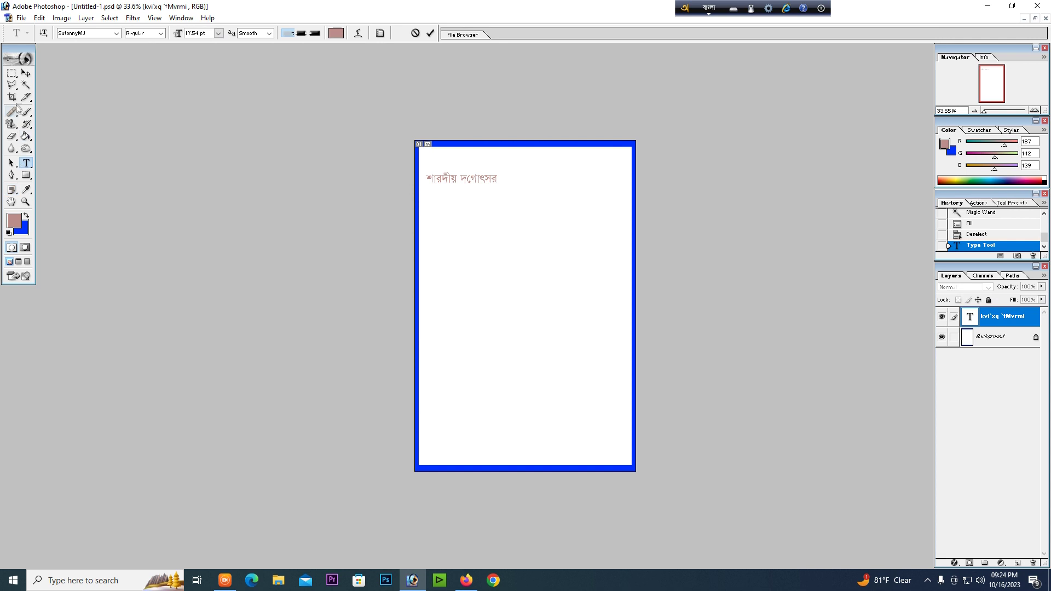
left_click(25, 73)
left_click_drag(560, 198, 617, 230)
key("ctrl+t")
mouse_move(555, 204)
left_mouse_down()
mouse_move(618, 194)
mouse_move(577, 197)
left_mouse_up()
key("Return")
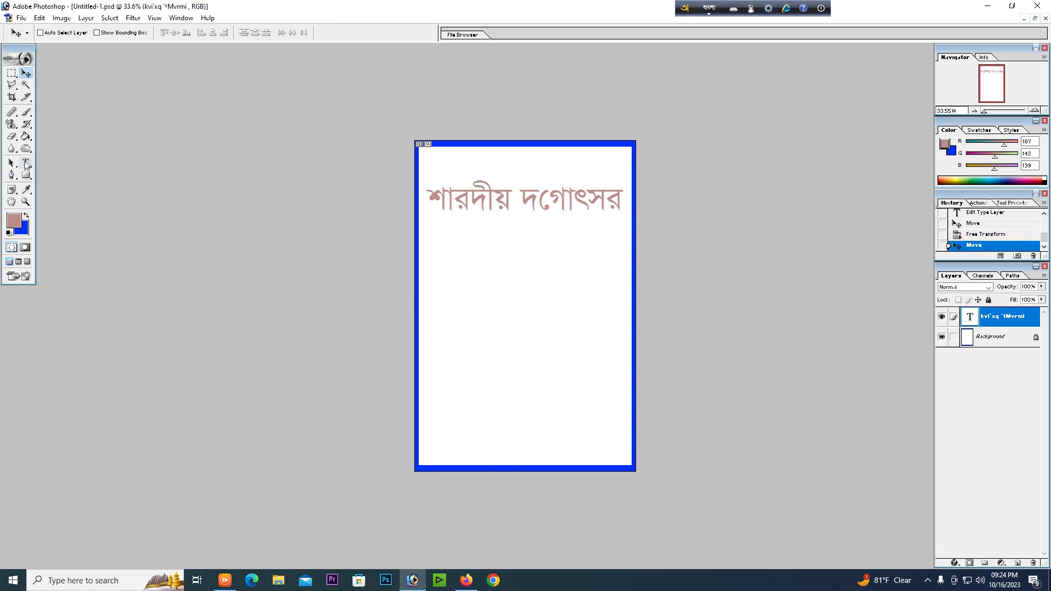
- Recolour the entire headline text bright red
key("t")
left_click(446, 203)
key("ctrl+a")
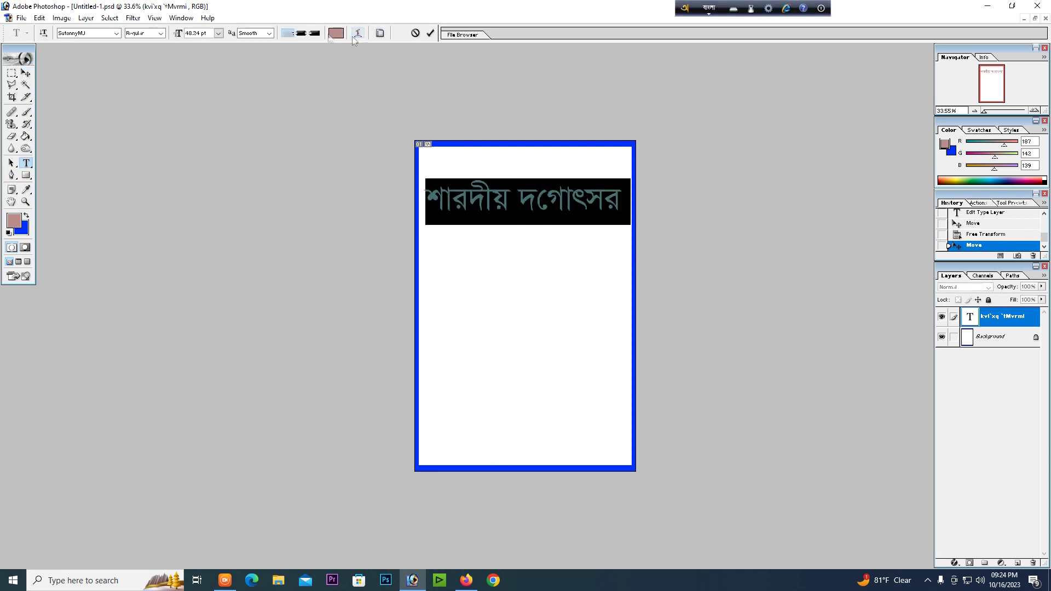
left_click(336, 33)
left_click(886, 185)
key("Return")
key("ctrl+Return")
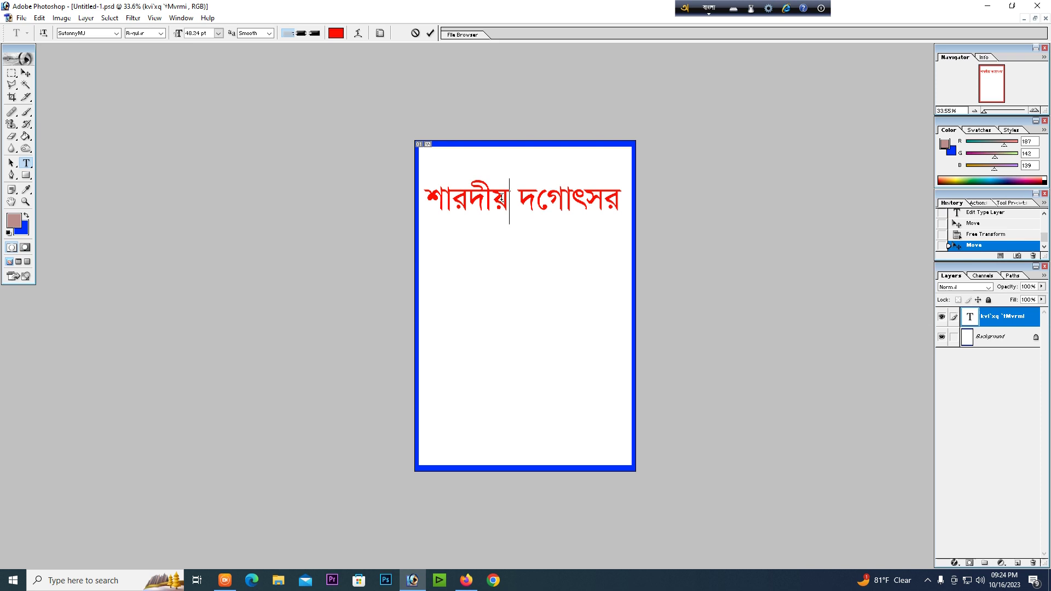
key("ctrl+minus")
key("ctrl+0")
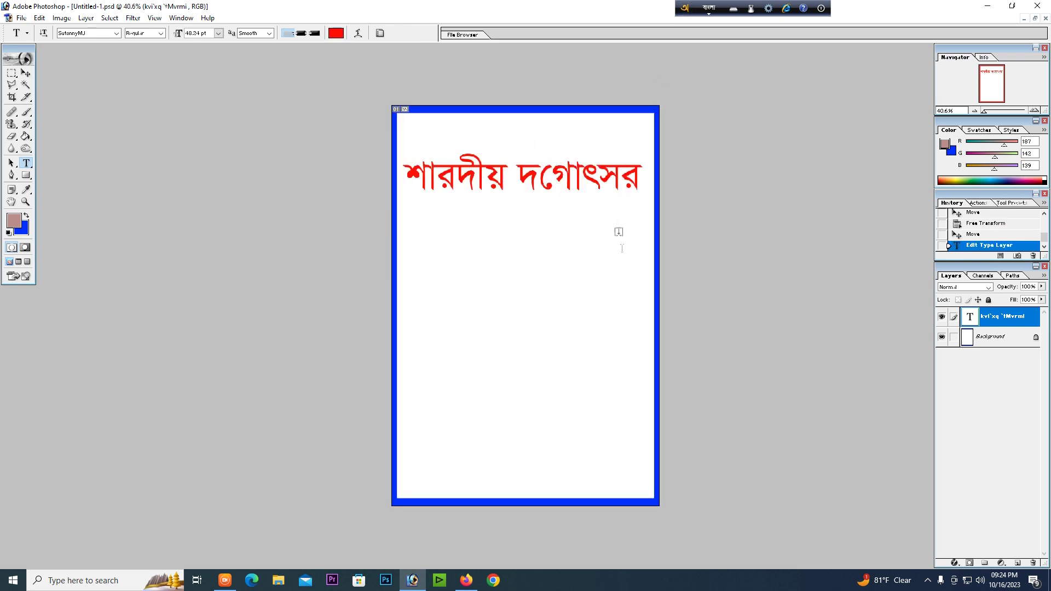
- Enlarge the Background layer slightly from its corner so the blue border gets thinner
key("f")
key("ctrl+0")
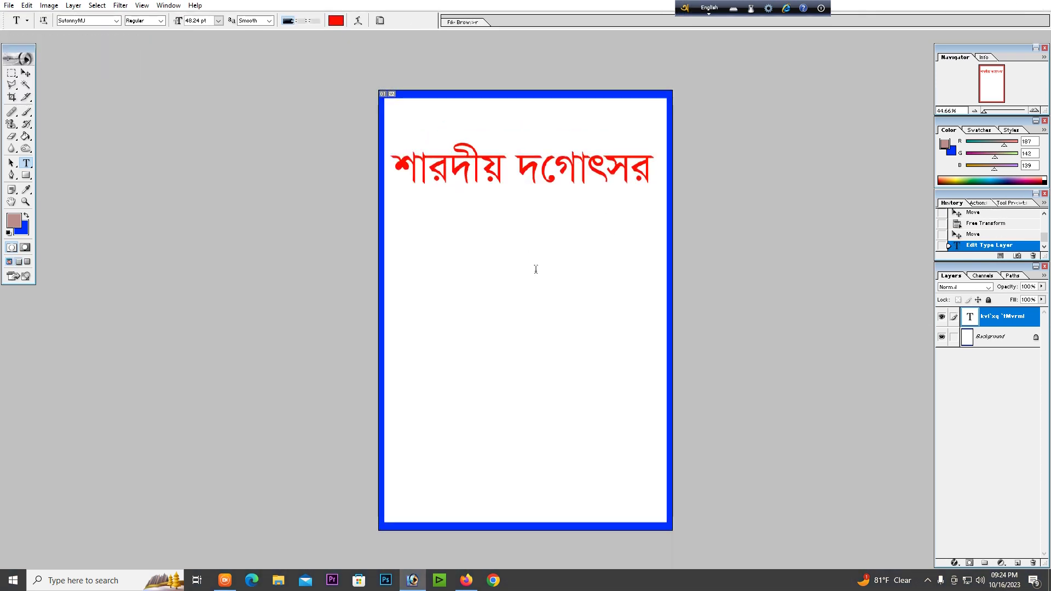
key("v")
right_click(521, 270)
left_click(575, 285)
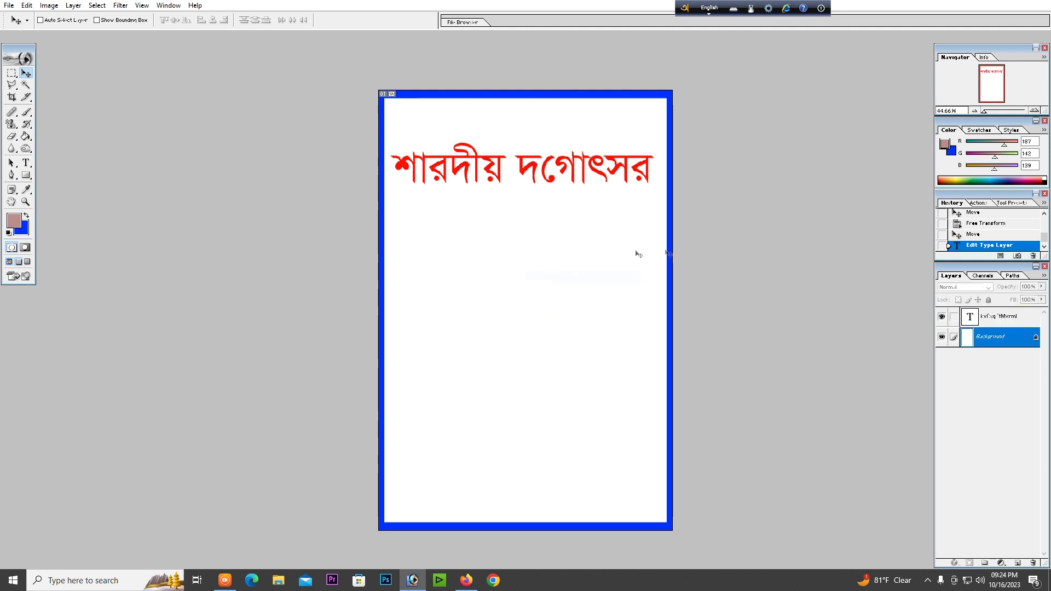
key("ctrl+a")
key("ctrl+t")
left_click_drag(672, 100, 676, 94)
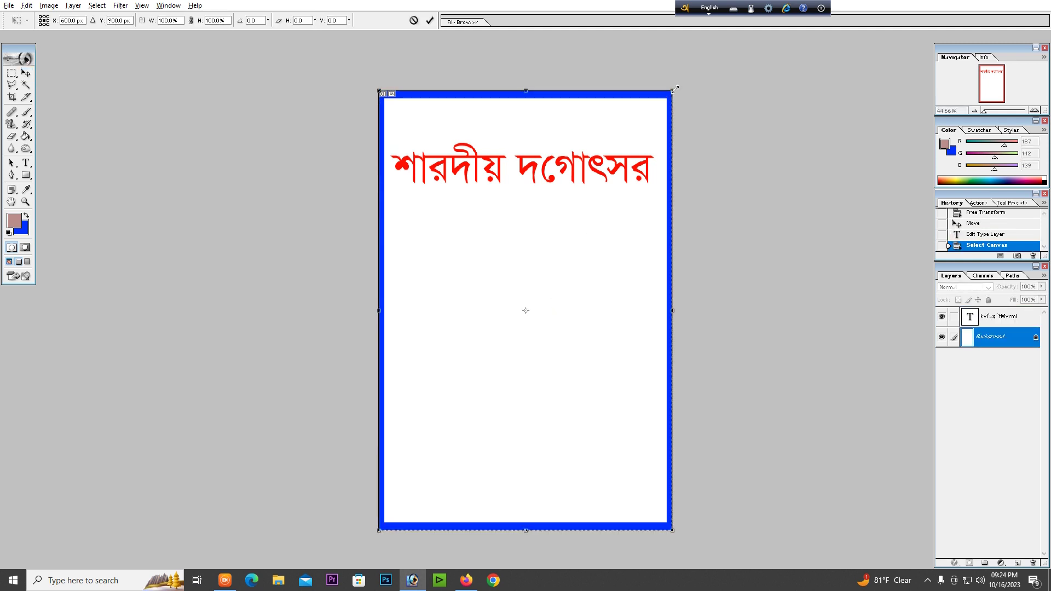
key("Return")
key("ctrl+d")
- Select the headline text layer and move it up a little
key("ctrl+minus")
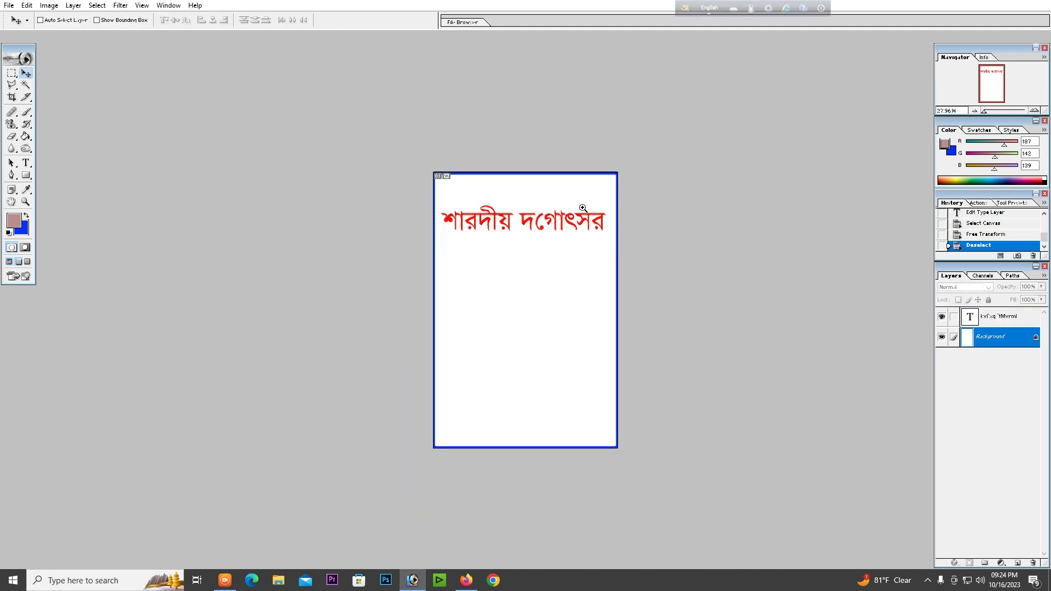
key("ctrl+0")
right_click(613, 170)
left_click(630, 175)
mouse_move(625, 179)
left_mouse_down()
mouse_move(626, 136)
mouse_move(650, 139)
mouse_move(604, 171)
left_mouse_up()
- Enlarge the red headline slightly and nudge it up into place
key("ctrl+t")
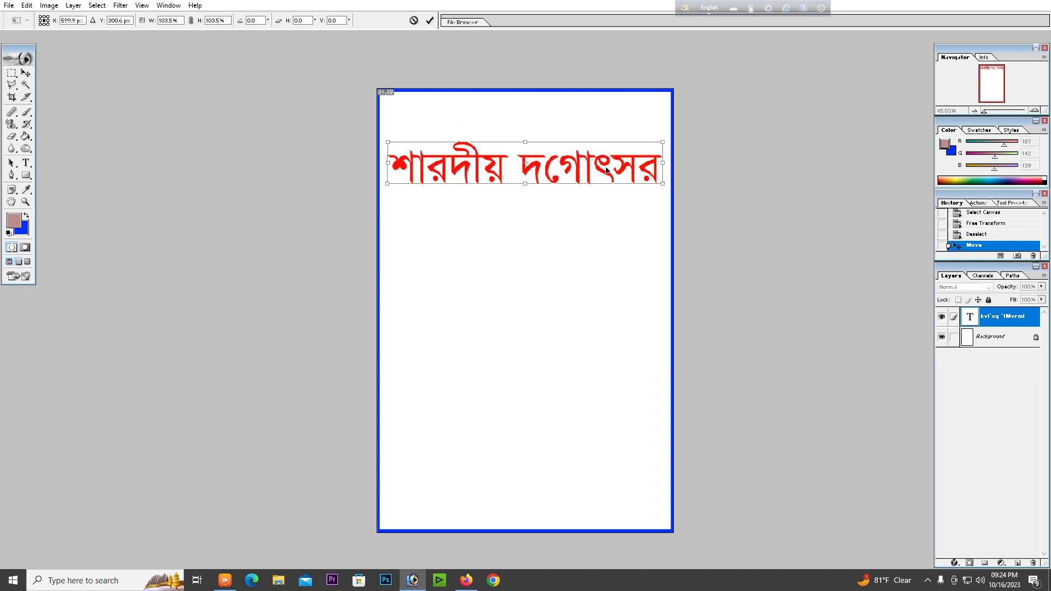
key("Return")
key("Up")
key("Up")
key("ctrl+0")
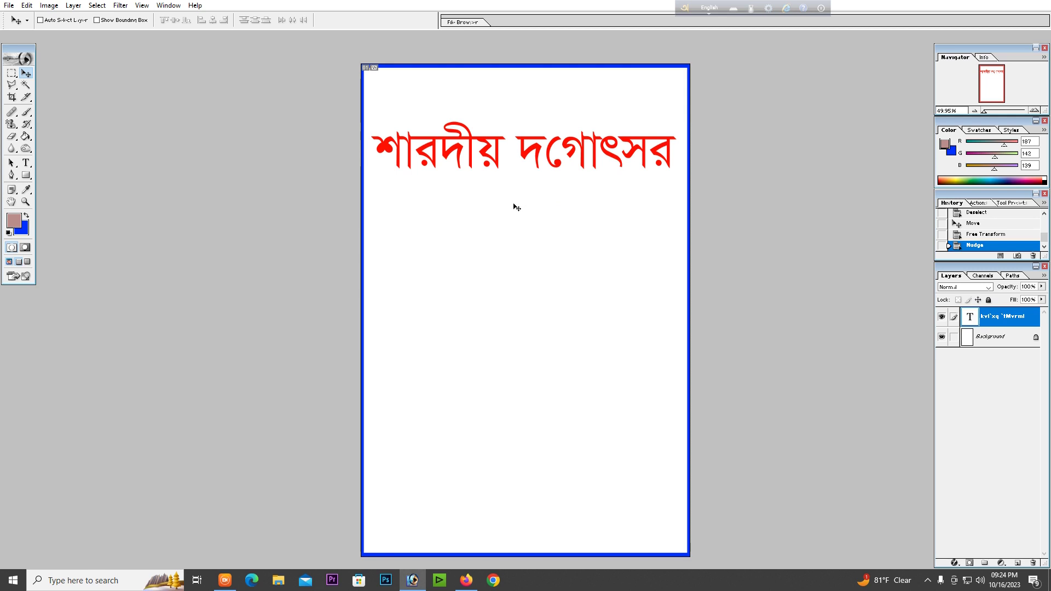
- Search Google images in Firefox for 'দুর্গা মায়ের ছবি'
key("alt+Tab")
type("durga")
key("Down")
key("Down")
key("Return")
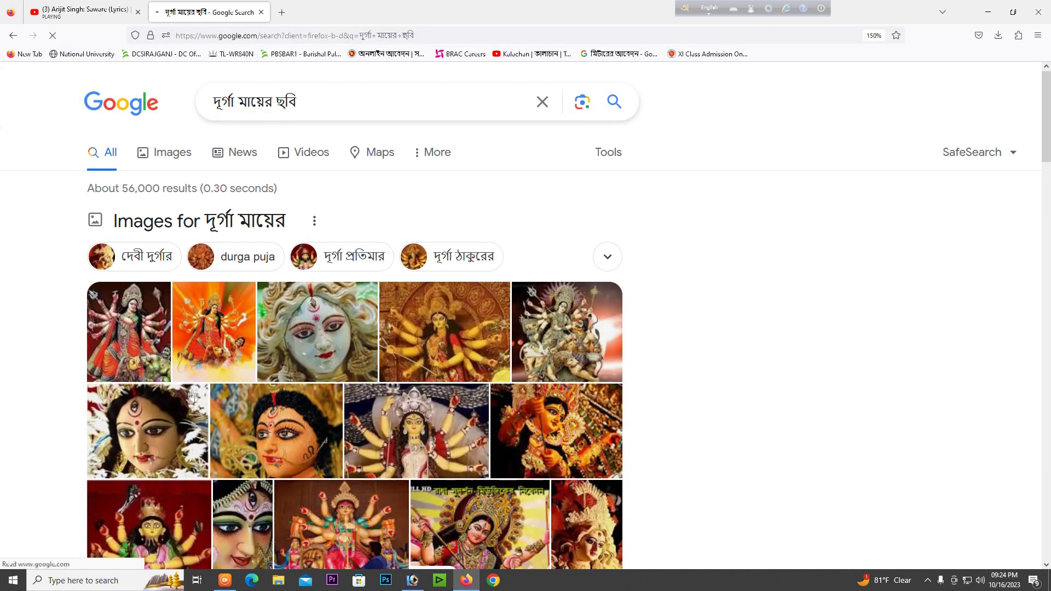
- Open the full-size Durga-with-lion image (Durga-2010200848.jpg), copy it, and minimise Firefox
left_click(146, 349)
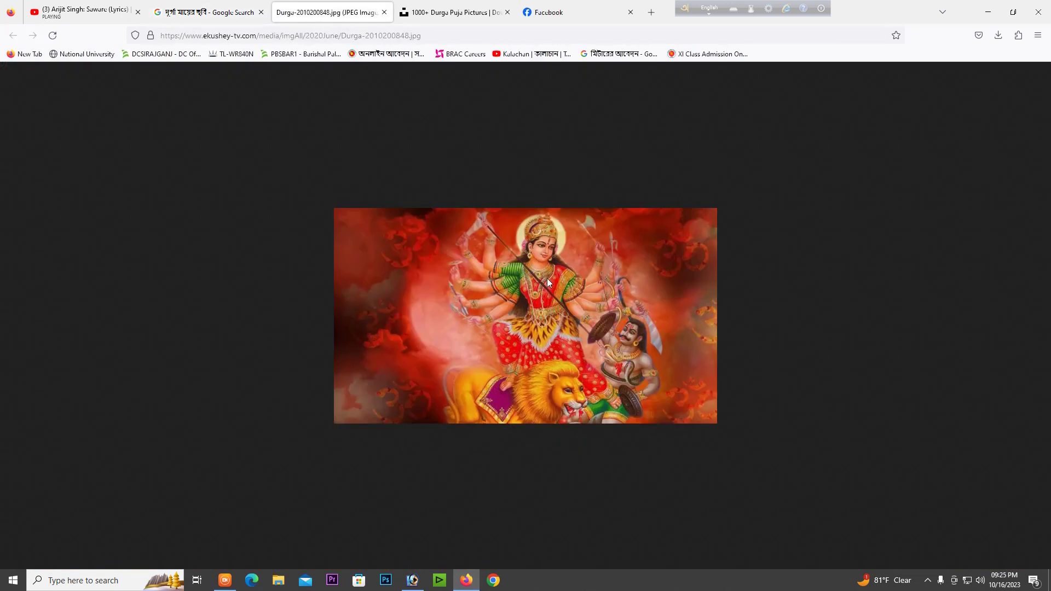
right_click(547, 278)
left_click(575, 305)
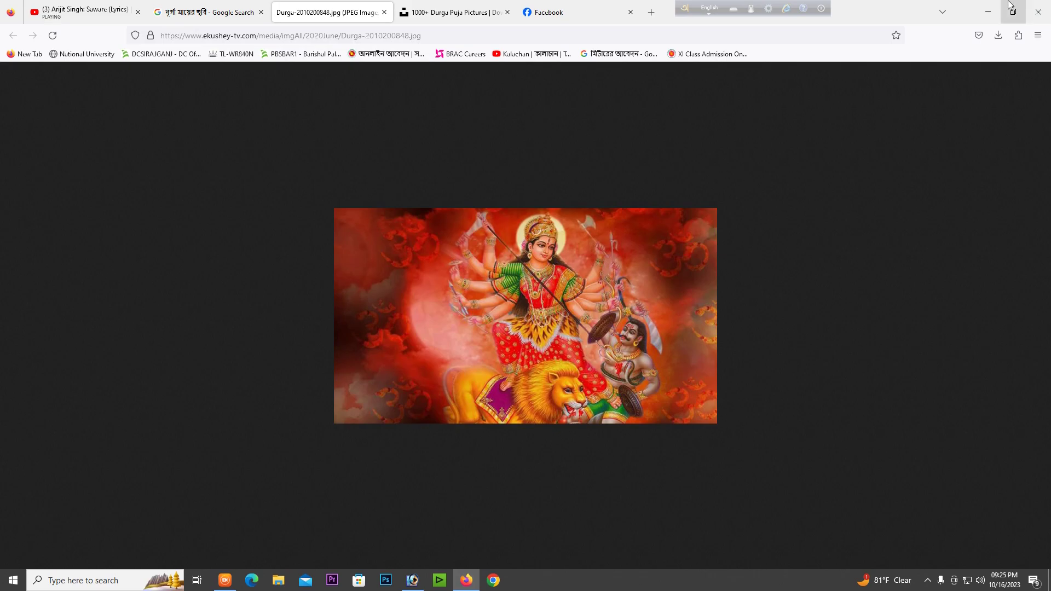
left_click(989, 11)
- Paste the Durga picture as Layer 1, resize it, and centre it beneath the red headline
key("ctrl+v")
left_click_drag(539, 293, 533, 220)
key("ctrl+t")
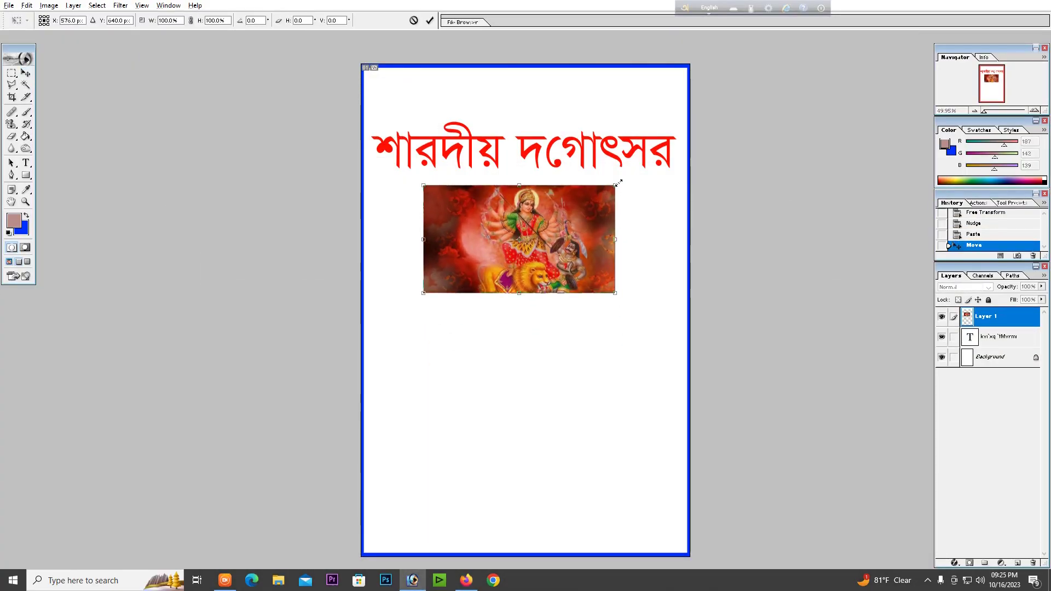
left_click_drag(618, 182, 624, 180)
key("Return")
key("ctrl+minus")
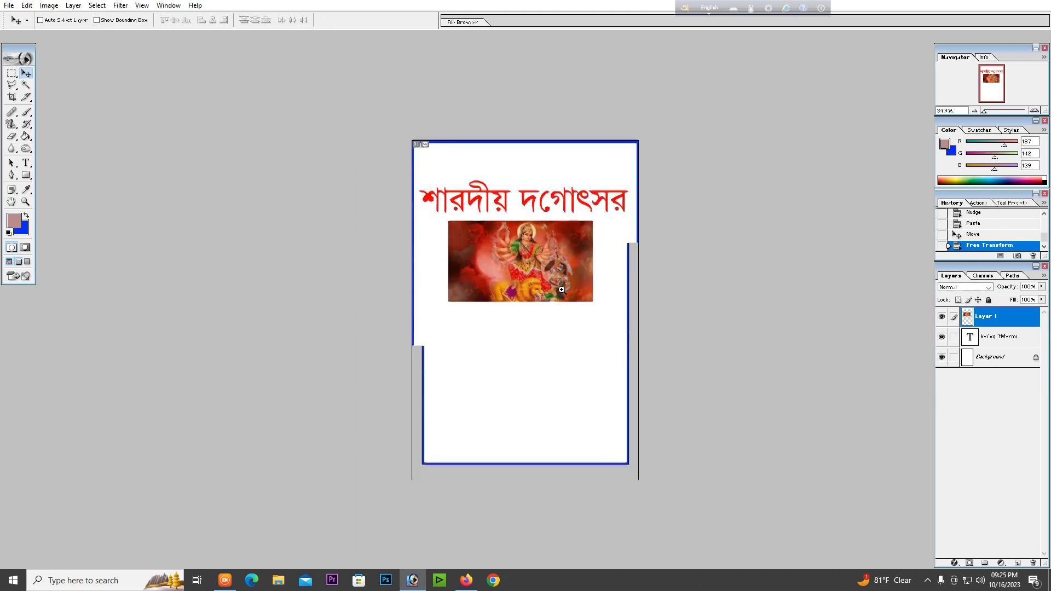
key("ctrl+0")
left_click_drag(559, 262, 562, 265)
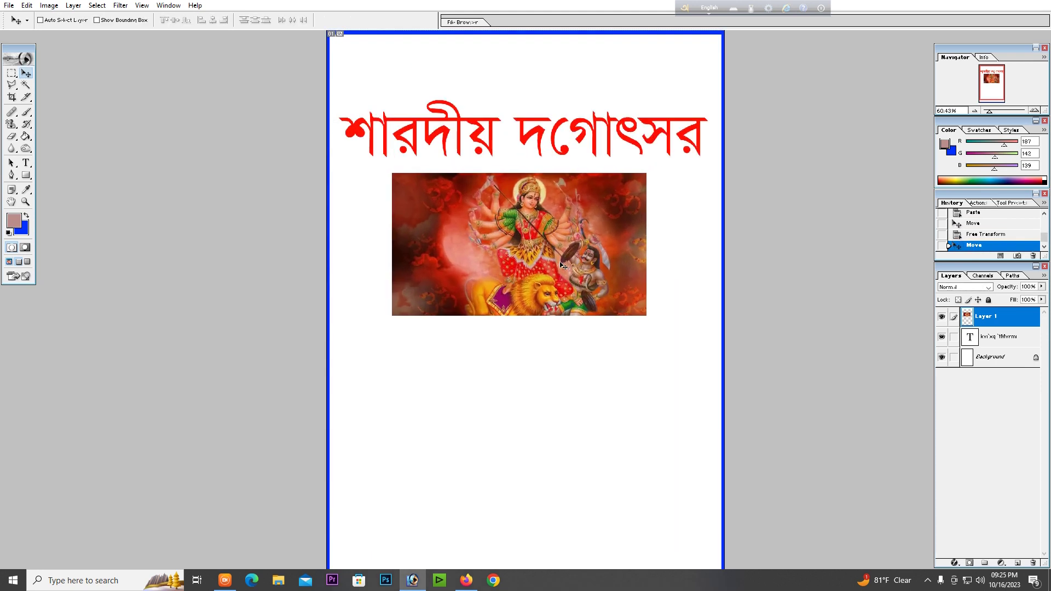
key("ctrl+minus")
key("ctrl+minus")
key("ctrl+plus")
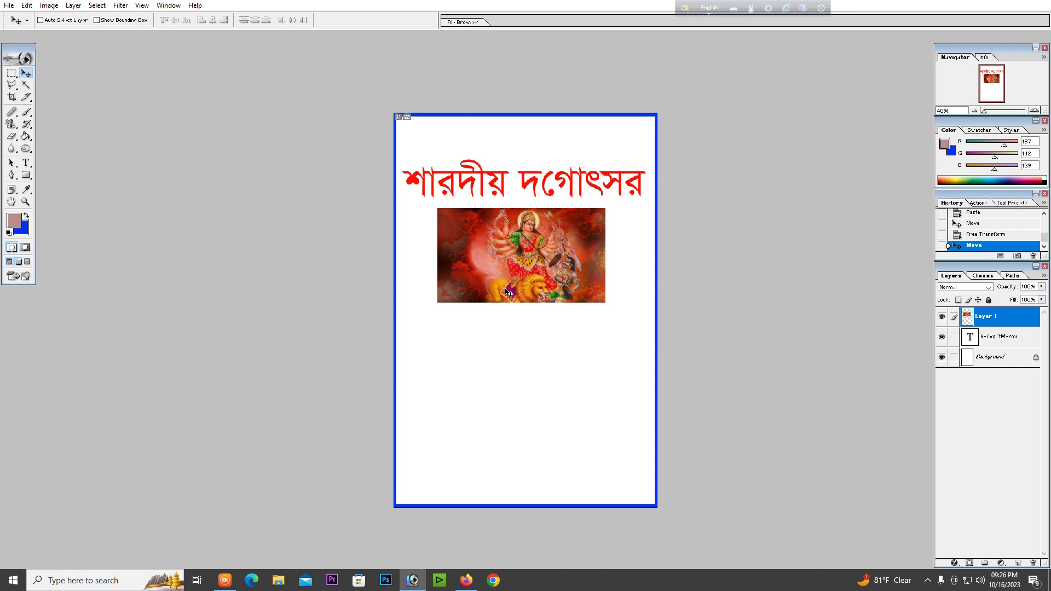
- Fill a full-width strip below the Durga image with blue on a new layer
key("ctrl+0")
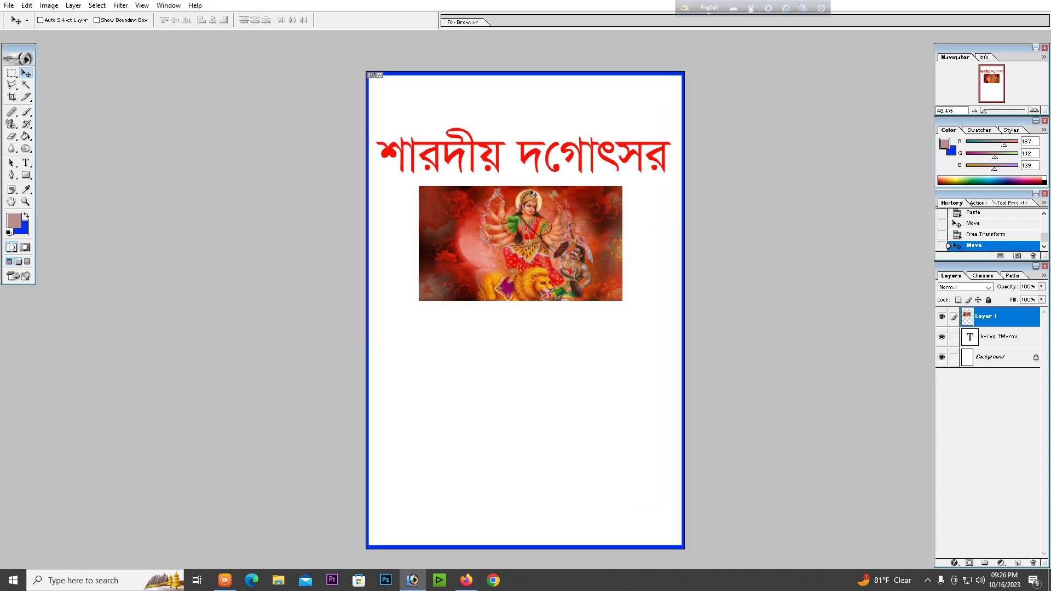
left_click(12, 73)
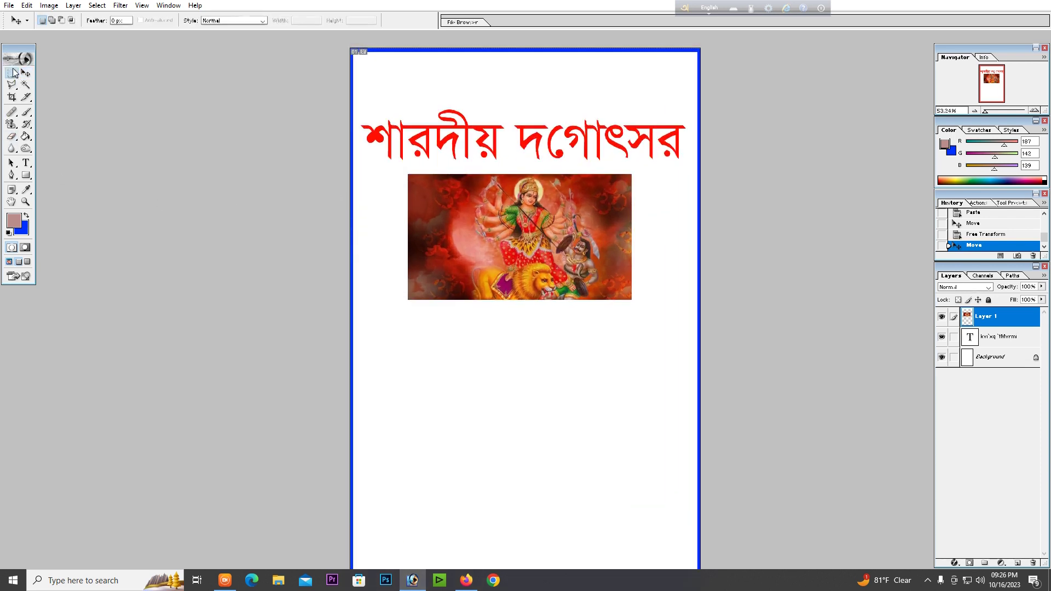
left_click_drag(348, 336, 846, 375)
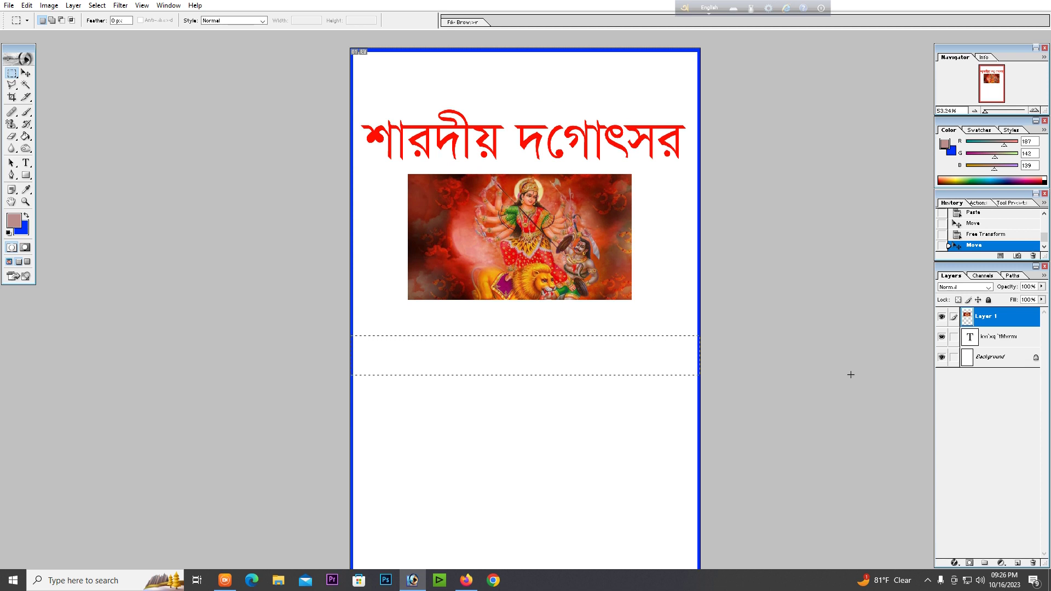
left_click(1017, 562)
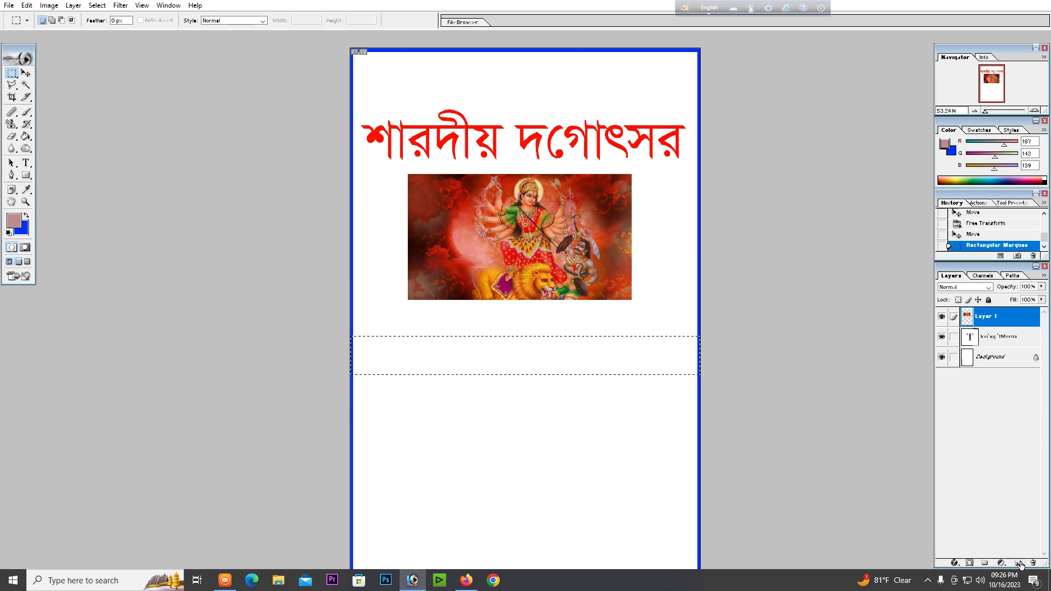
key("alt+BackSpace")
key("ctrl+d")
- Duplicate the red headline text layer and move the copy onto the blue band
left_click(26, 73)
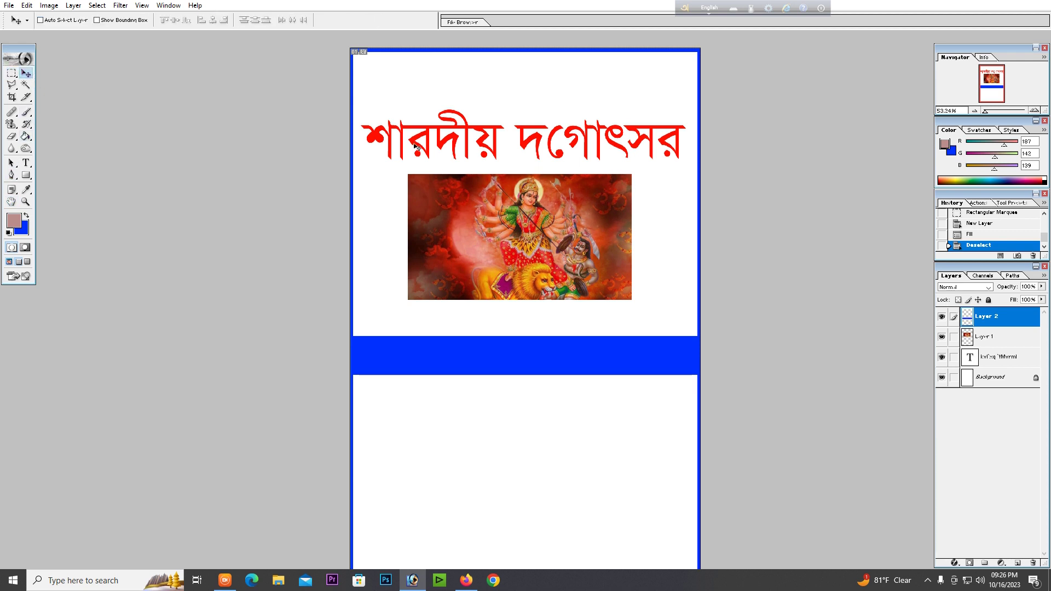
right_click(450, 135)
left_click(482, 149)
key("ctrl+j")
left_click_drag(462, 154, 453, 363)
left_click_drag(1002, 356, 986, 309)
mouse_move(678, 338)
left_mouse_down()
mouse_move(637, 330)
mouse_move(537, 360)
left_mouse_up()
- Shrink the band's headline copy in two resize passes
key("ctrl+t")
key("Return")
key("ctrl+t")
key("Return")
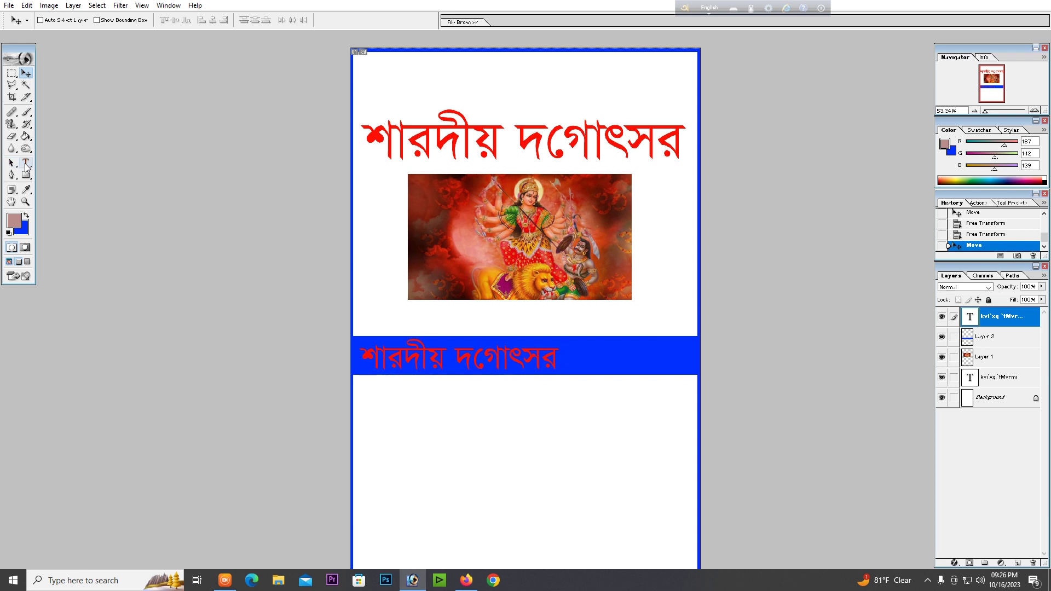
- Select the misspelled letters in the red headline and retype them with Bangla input
left_click(26, 164)
triple_click(441, 364)
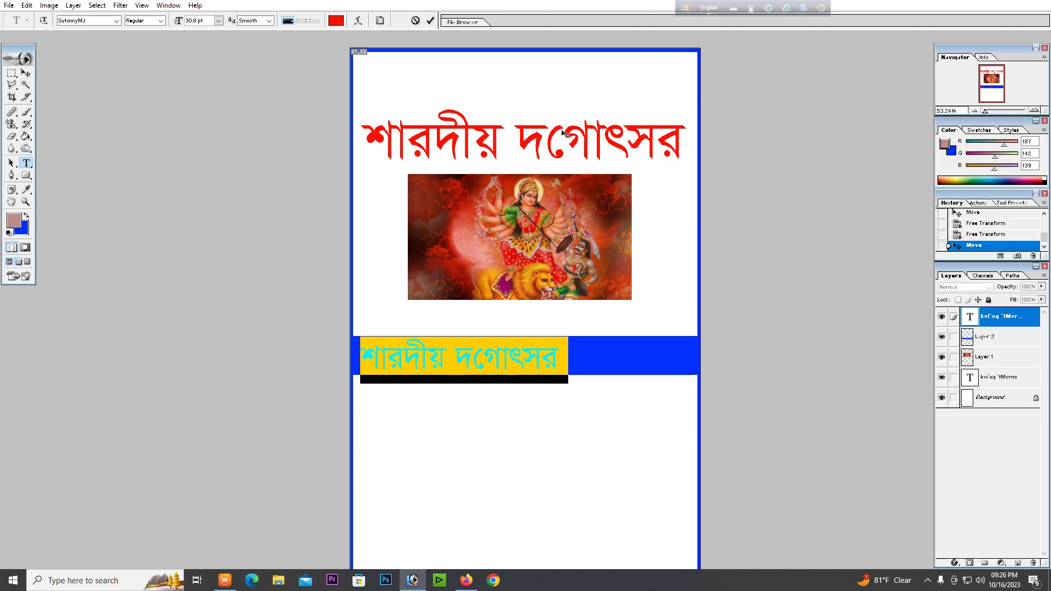
left_click(520, 131)
mouse_move(517, 132)
left_mouse_down()
mouse_move(547, 143)
mouse_move(605, 137)
left_mouse_up()
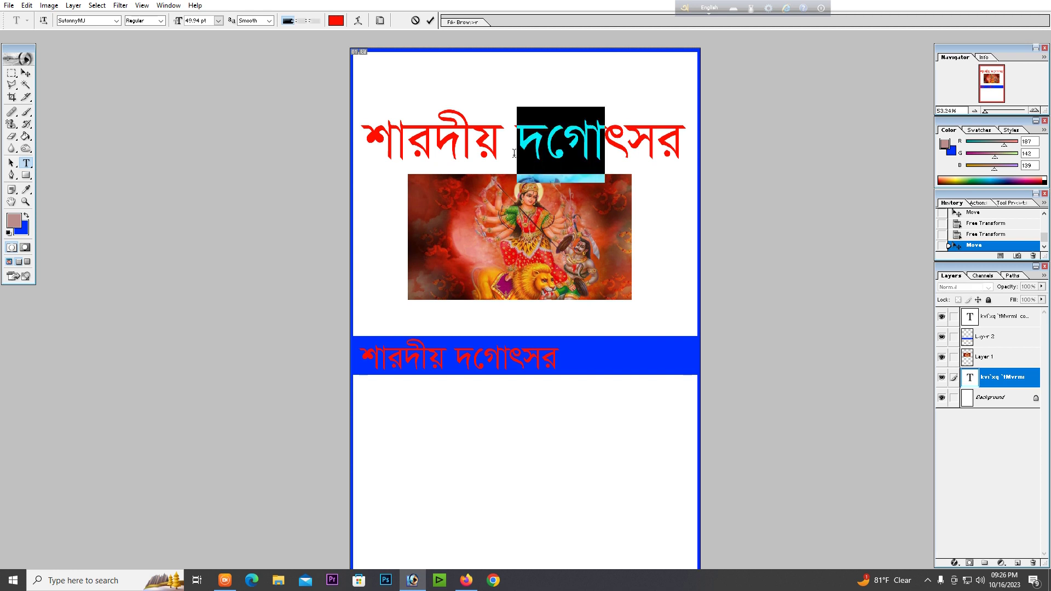
key("F12")
type("dugO")
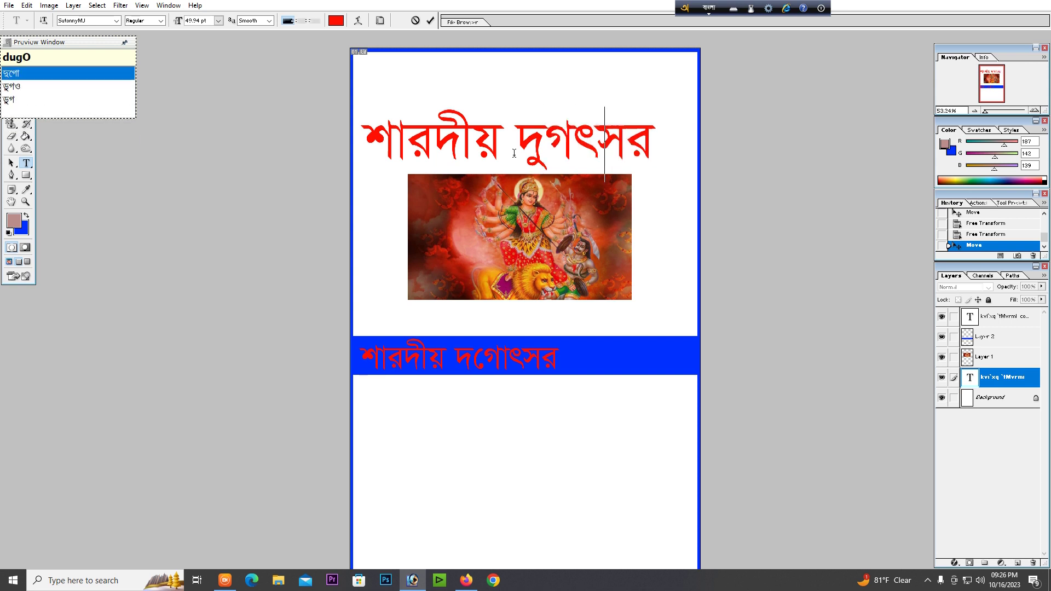
key("F12")
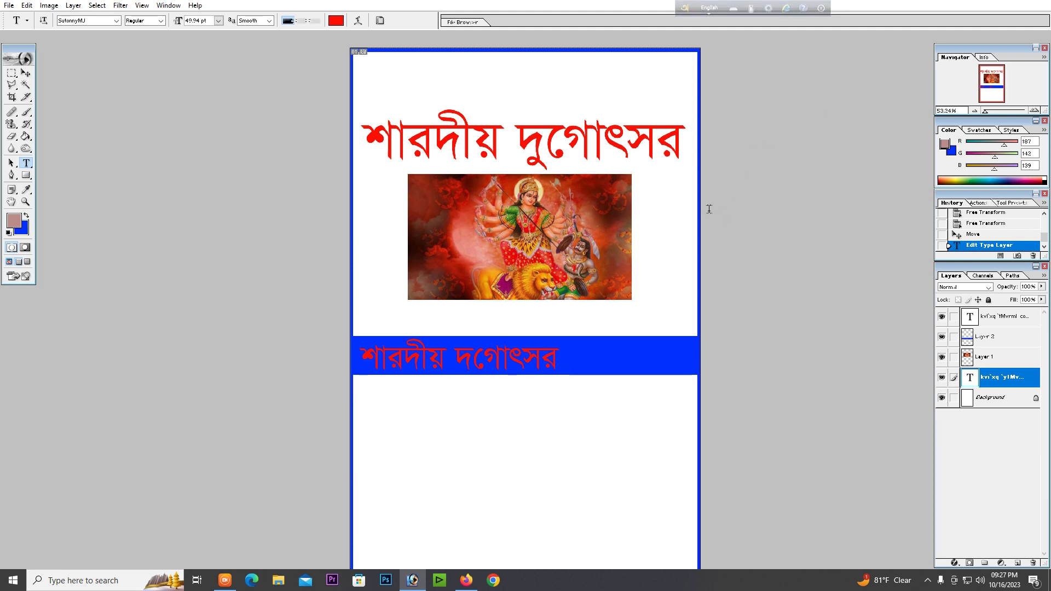
left_click(603, 150)
left_click(601, 284)
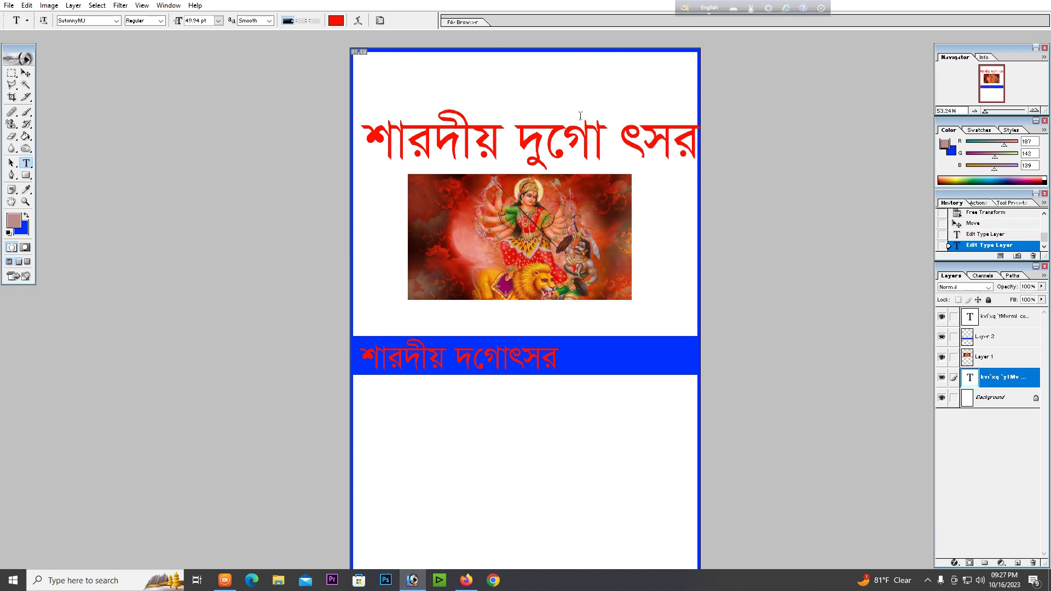
- Delete the headline's stray space and retype দু as দূ
left_click(603, 139)
key("Delete")
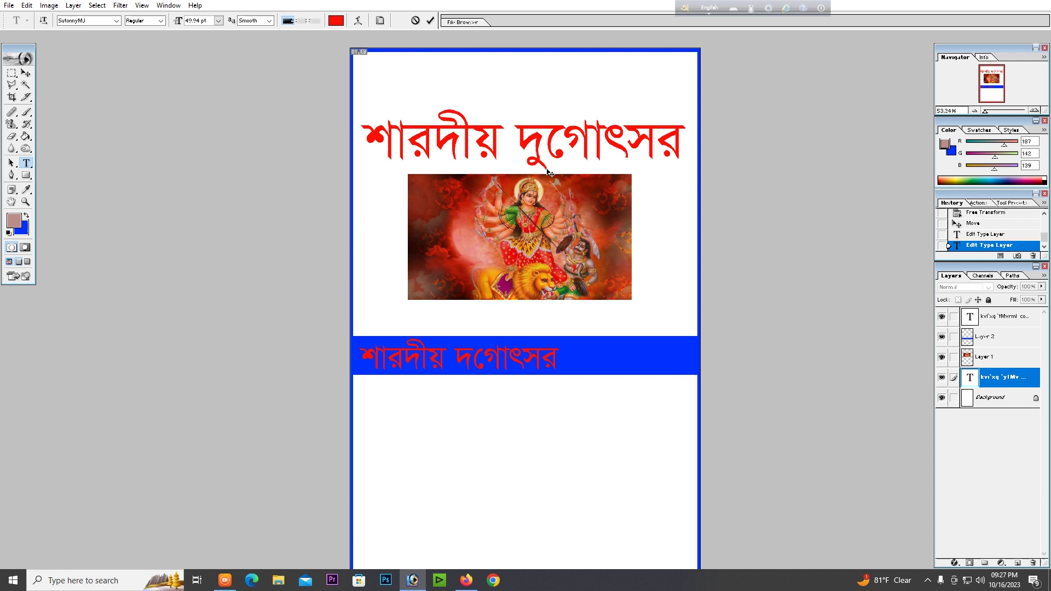
mouse_move(546, 159)
left_mouse_down()
mouse_move(459, 162)
mouse_move(549, 158)
left_mouse_up()
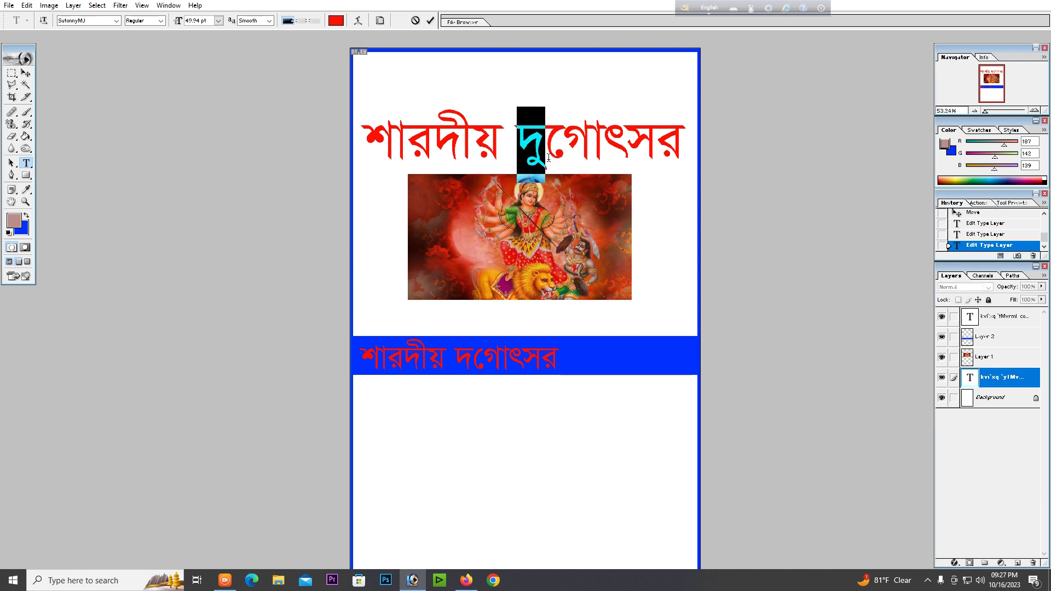
type("d")
key("BackSpace")
key("F12")
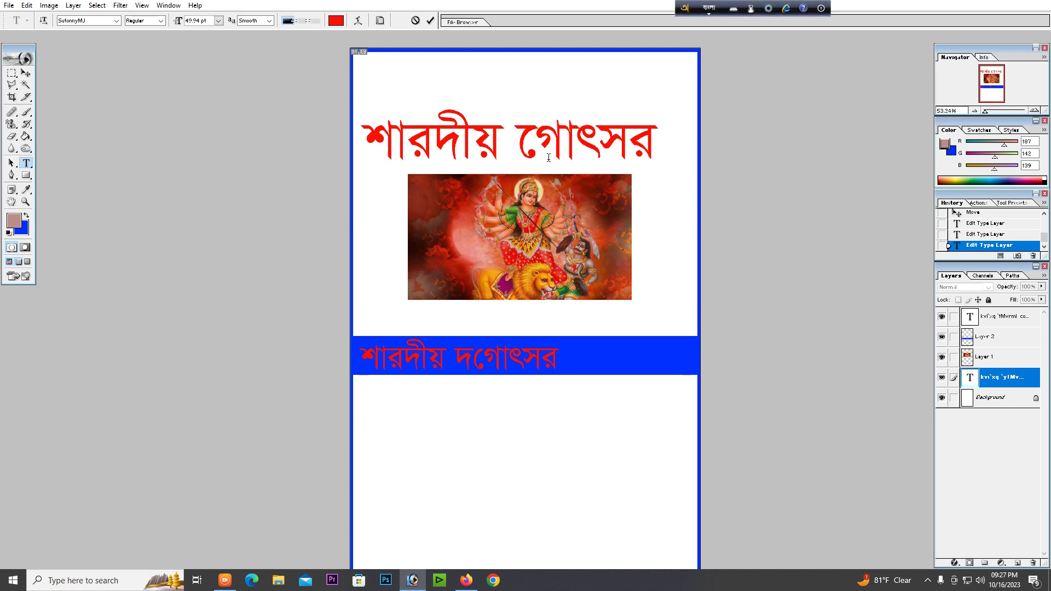
type("dU")
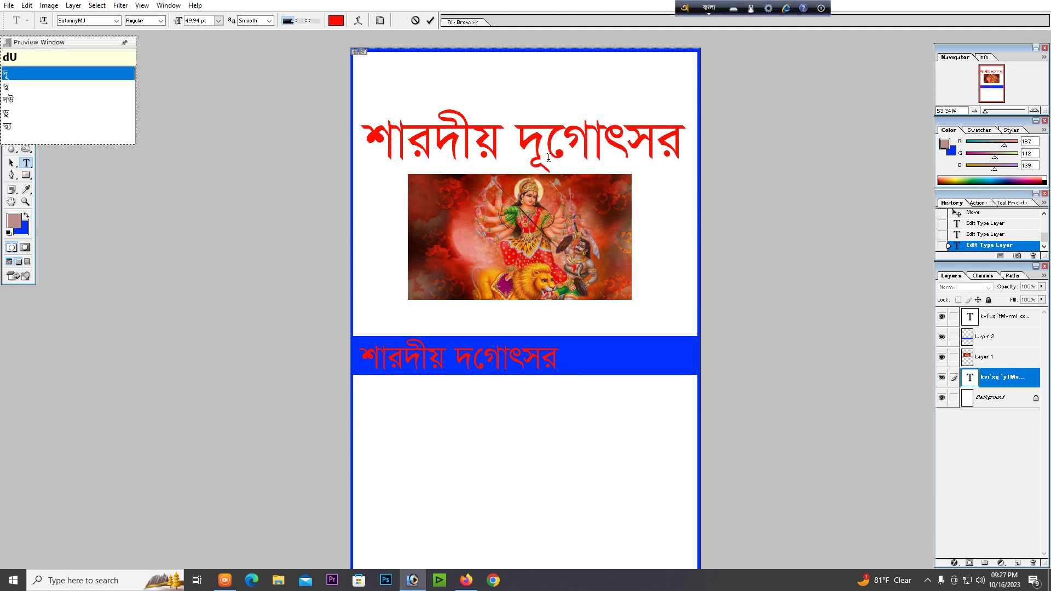
key("ctrl+Return")
key("F12")
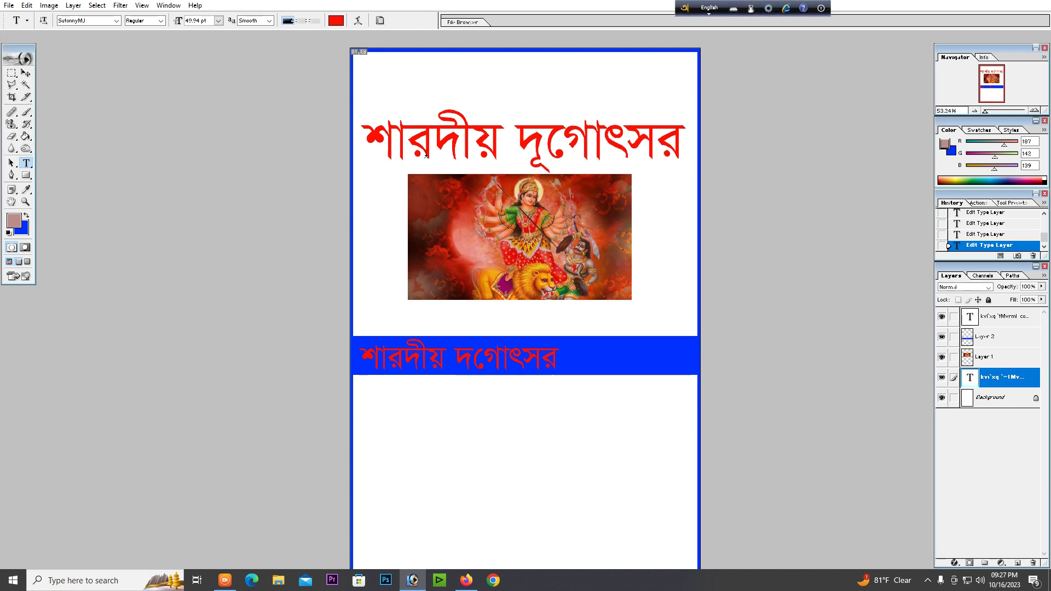
- Replace the blue band's text with 'পূজা পরিচালনা কমিটি'
triple_click(422, 359)
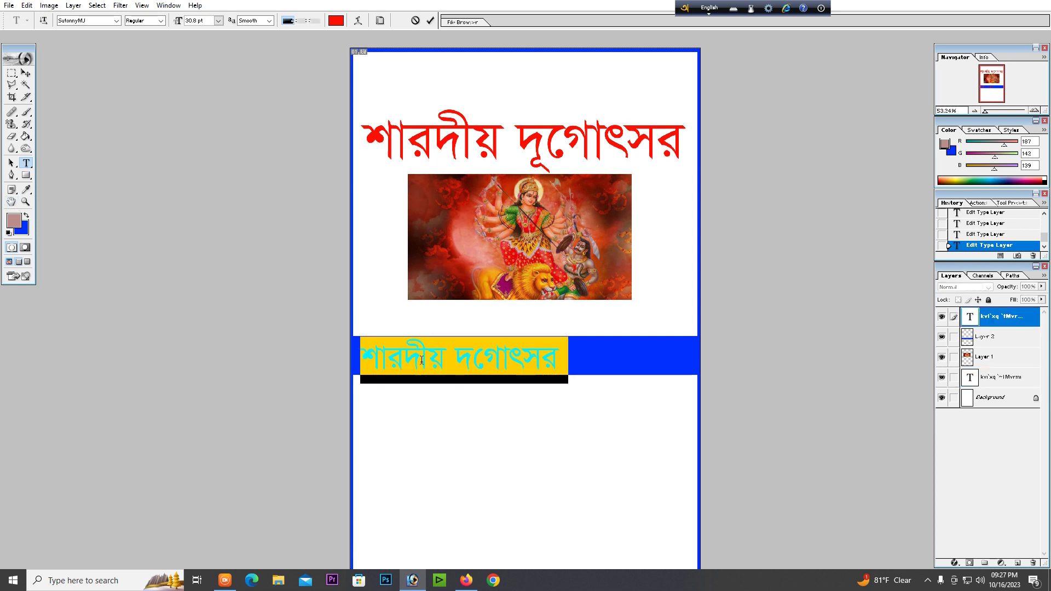
key("BackSpace")
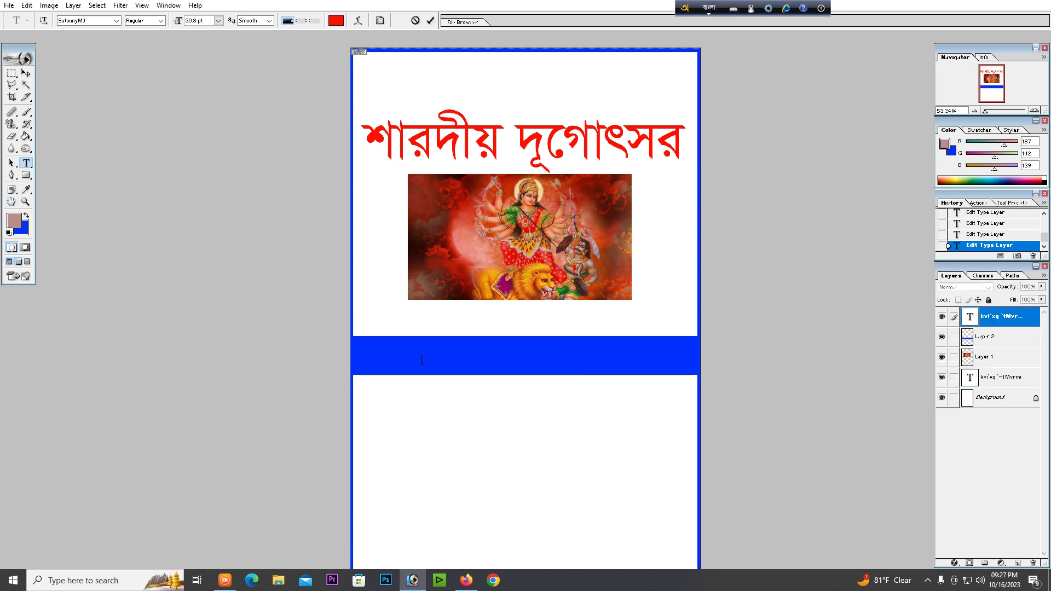
type("pU")
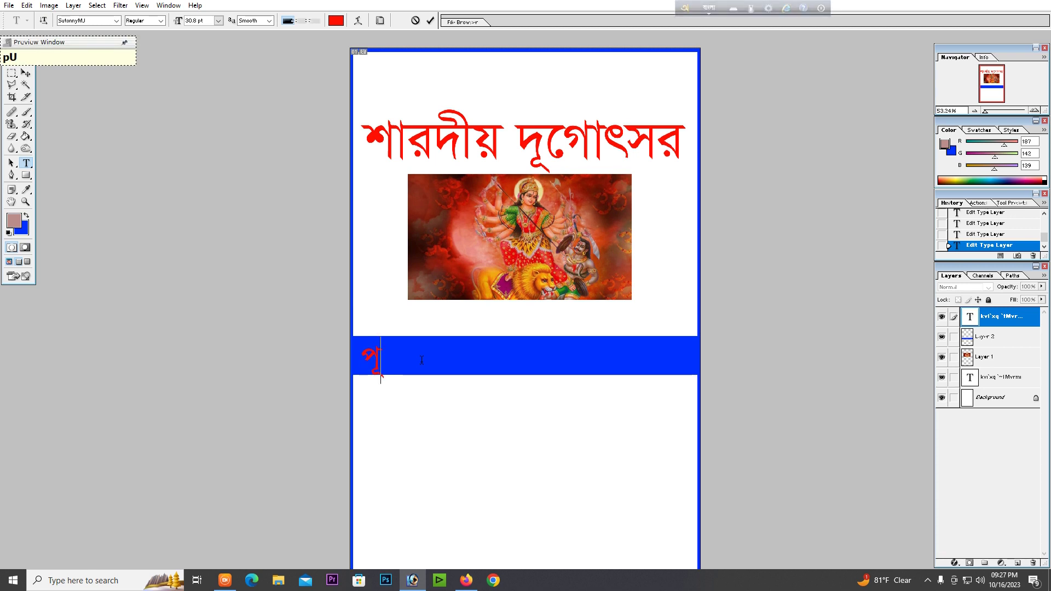
type("uf p")
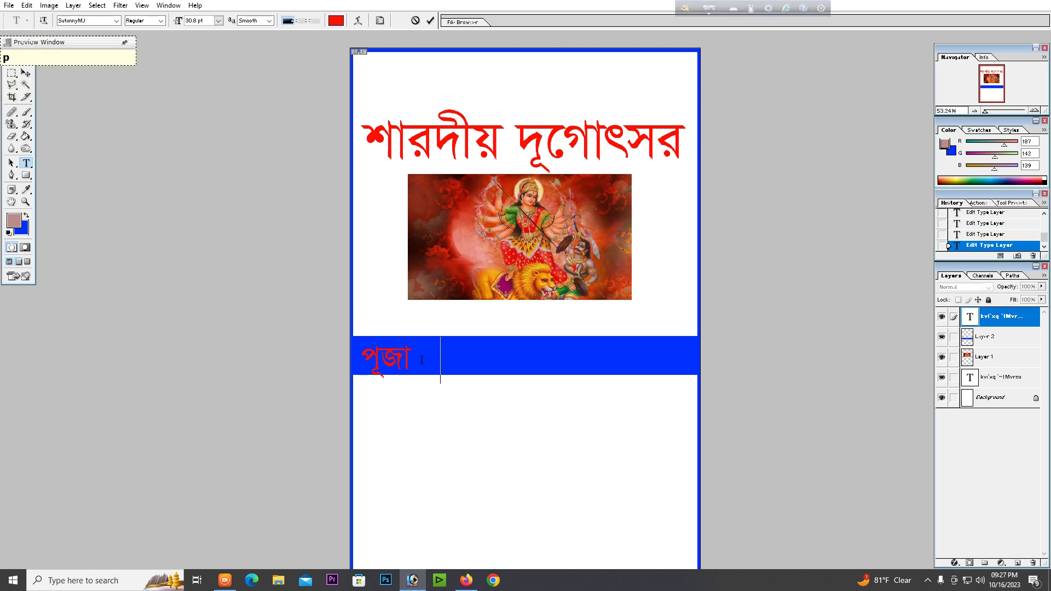
type("ori")
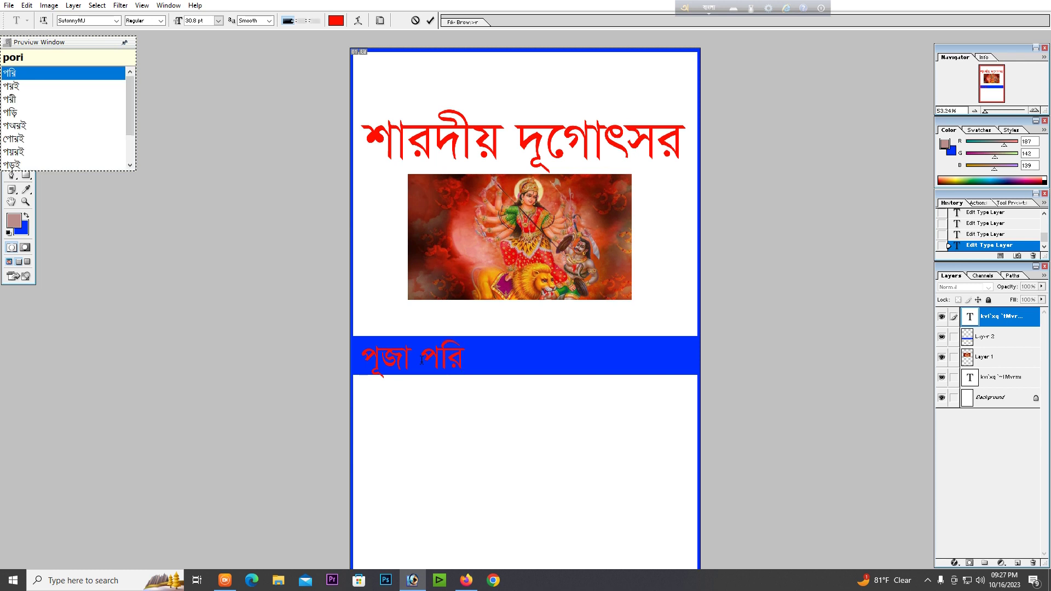
type("calna ")
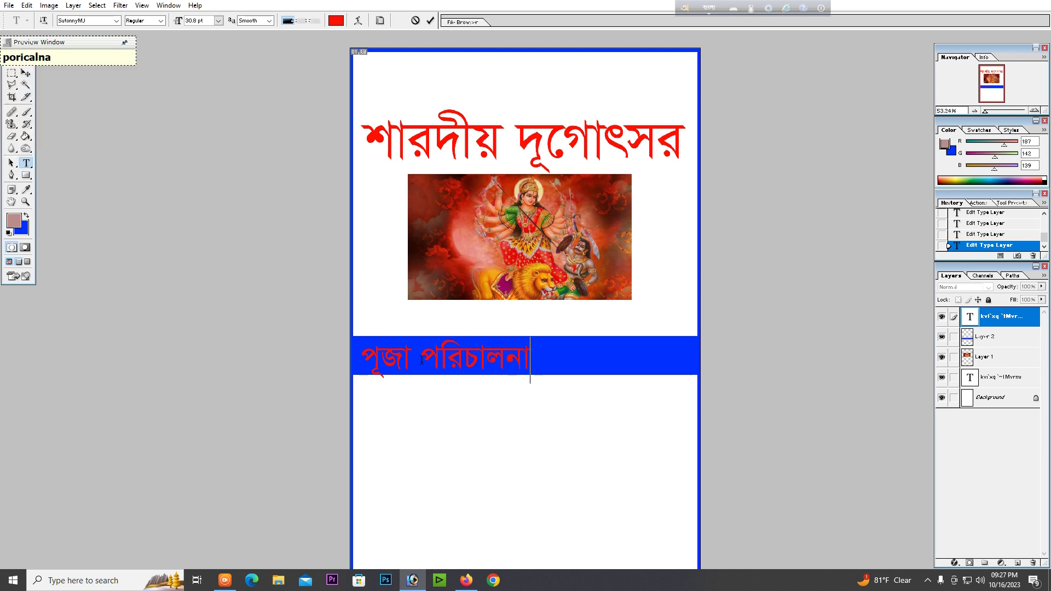
type("k")
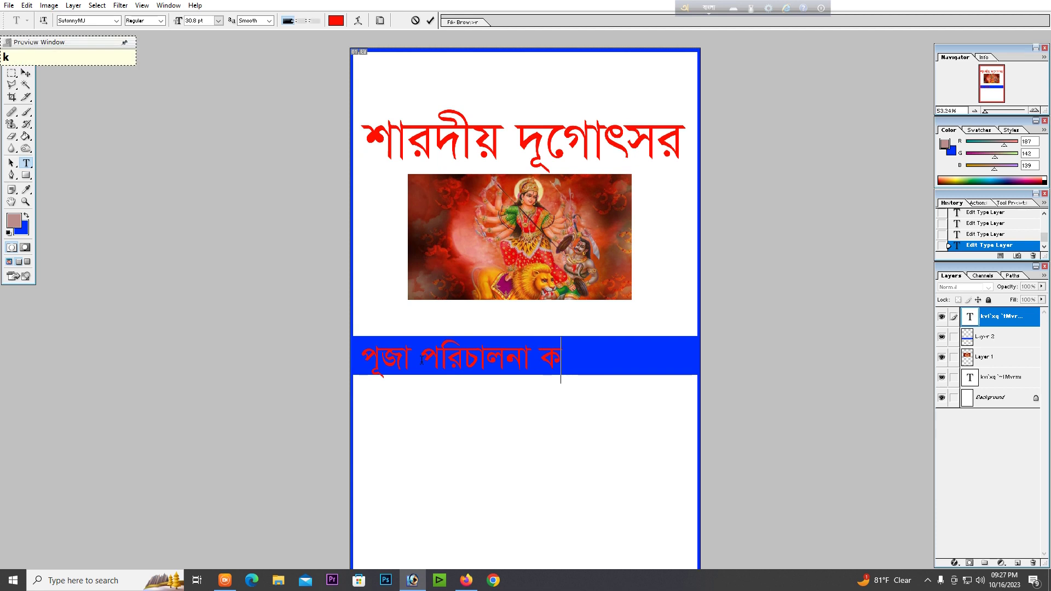
type("omiT")
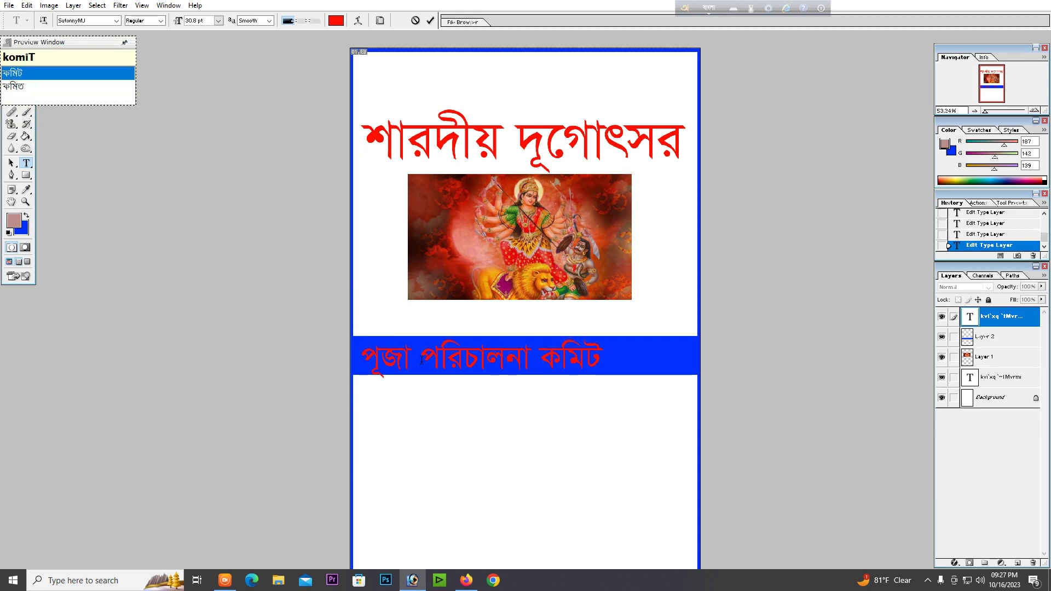
type("i")
key("ctrl+Return")
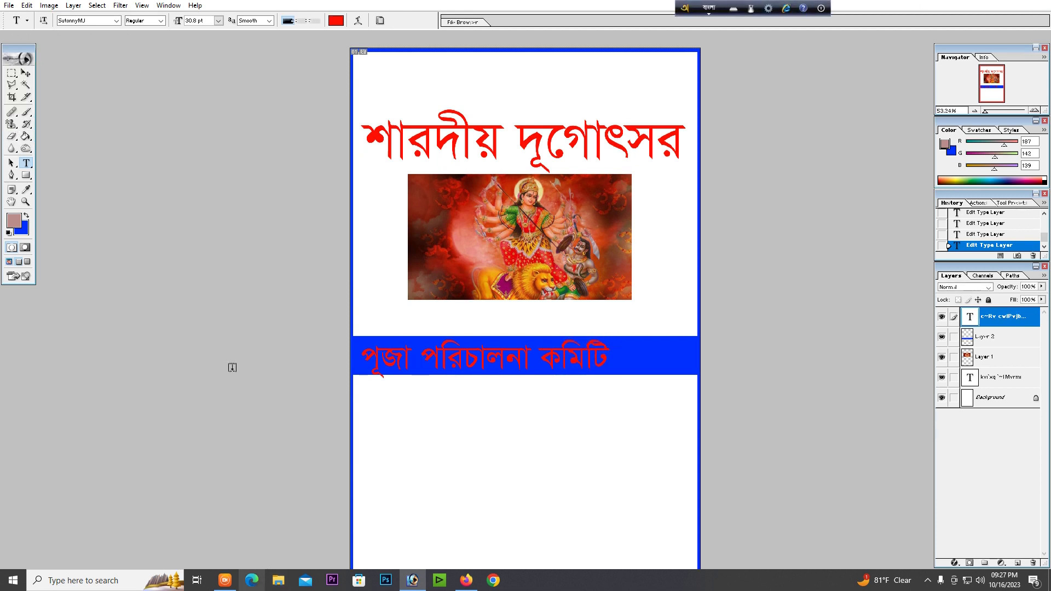
- Slide the band text so it starts at the band's left end
left_click(26, 73)
left_click_drag(557, 336, 591, 336)
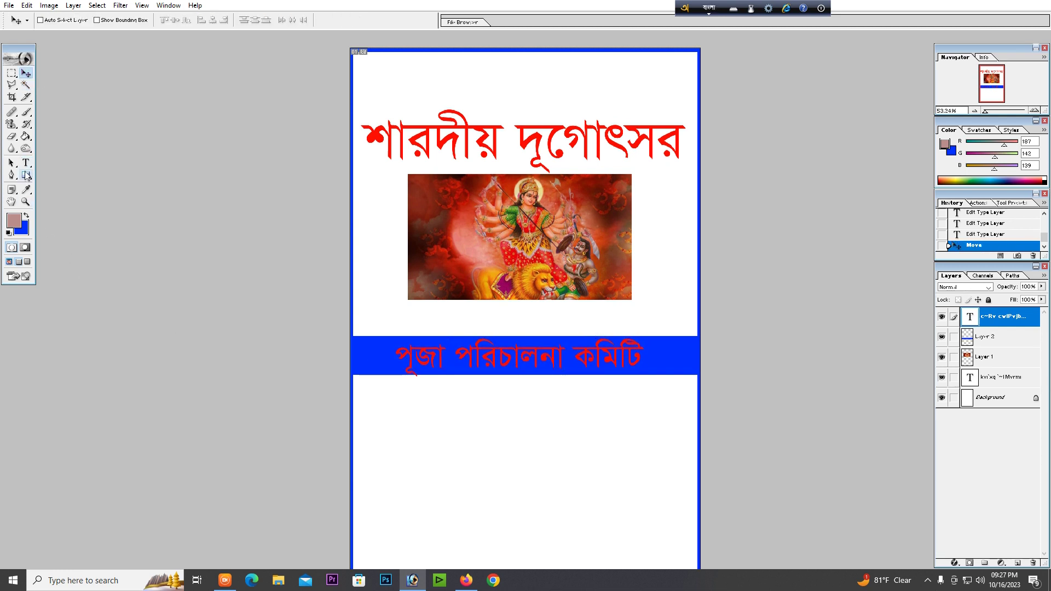
left_click(26, 163)
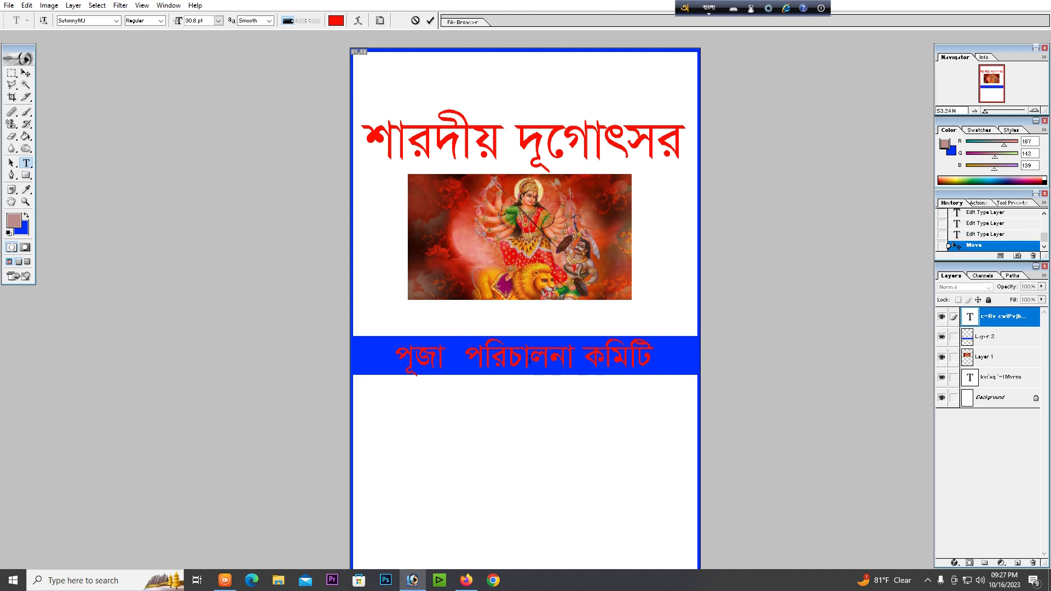
left_click(25, 73)
left_click_drag(498, 313, 460, 314)
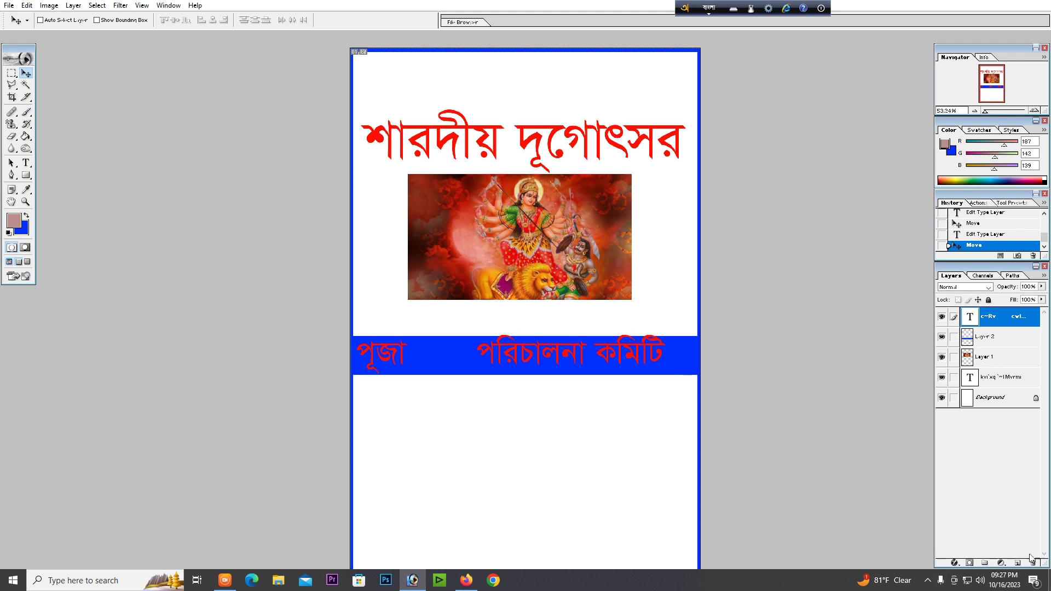
- Adjust the speaker volume
left_click(980, 581)
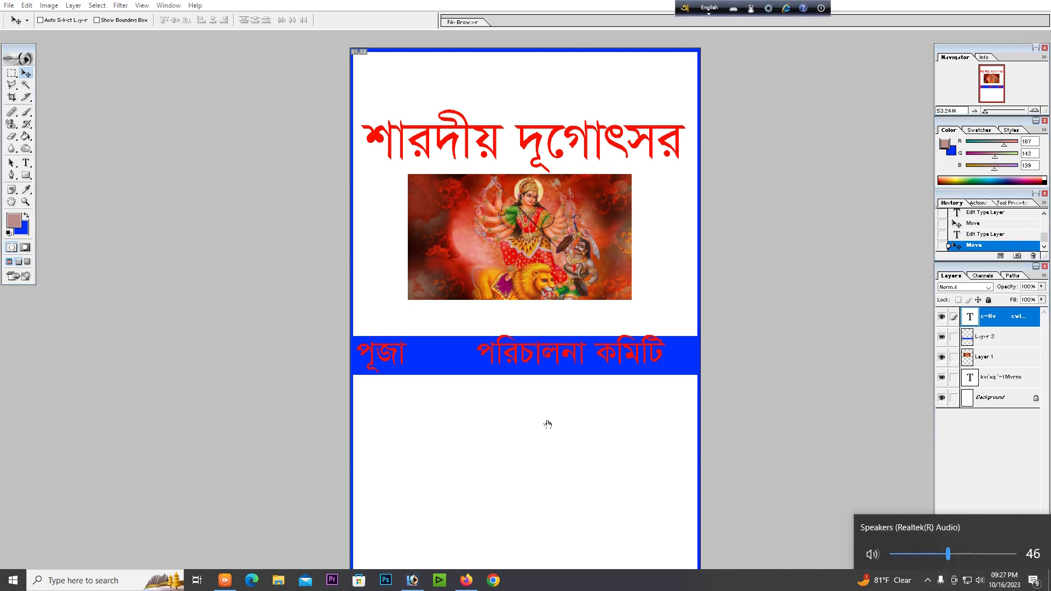
key("XF86AudioRaiseVolume")
key("XF86AudioRaiseVolume")
key("XF86AudioRaiseVolume")
key("XF86AudioRaiseVolume")
key("XF86AudioRaiseVolume")
key("XF86AudioRaiseVolume")
key("XF86AudioRaiseVolume")
key("XF86AudioRaiseVolume")
key("XF86AudioRaiseVolume")
key("XF86AudioRaiseVolume")
key("XF86AudioRaiseVolume")
key("XF86AudioRaiseVolume")
key("XF86AudioRaiseVolume")
key("XF86AudioRaiseVolume")
key("XF86AudioLowerVolume")
key("XF86AudioLowerVolume")
key("XF86AudioLowerVolume")
key("XF86AudioRaiseVolume")
key("XF86AudioRaiseVolume")
key("XF86AudioRaiseVolume")
key("XF86AudioLowerVolume")
key("XF86AudioLowerVolume")
key("XF86AudioRaiseVolume")
key("XF86AudioRaiseVolume")
key("XF86AudioRaiseVolume")
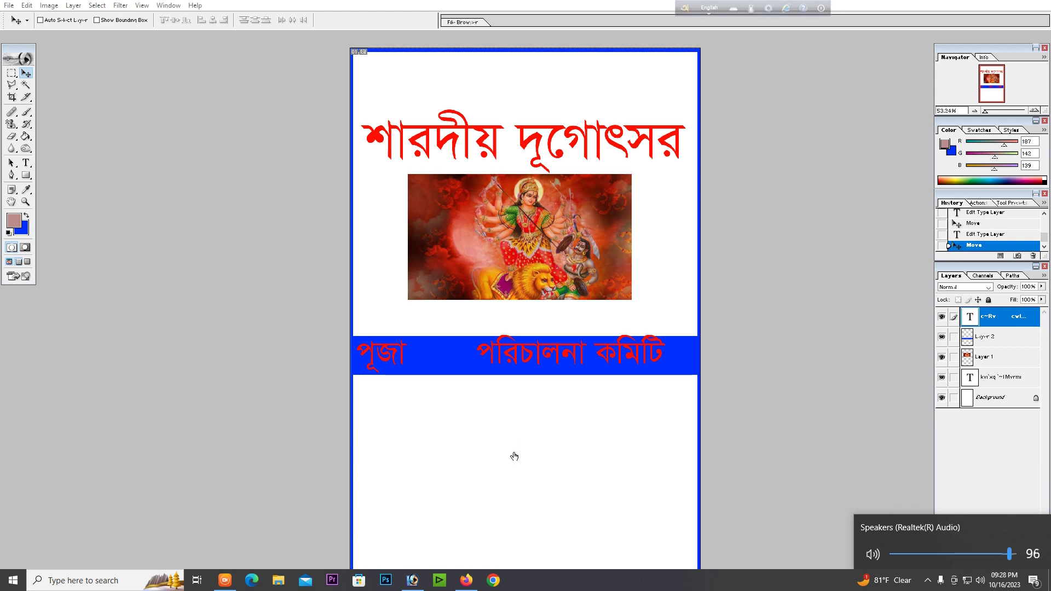
- Remove a space before কমিটি to even out the band's word spacing
key("F12")
key("t")
left_click(574, 357)
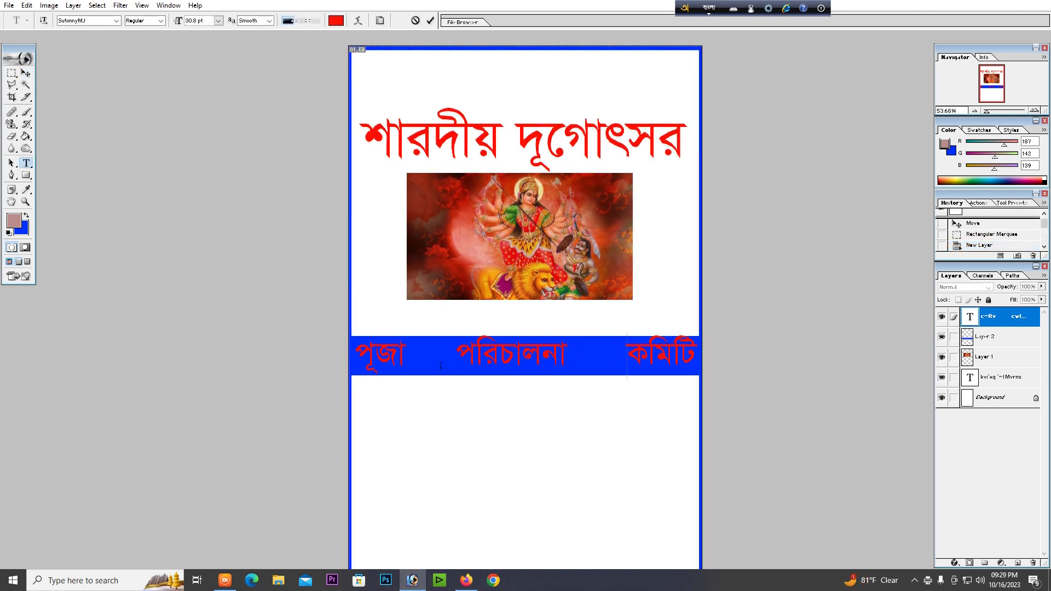
key("Delete")
key("Delete")
key("Delete")
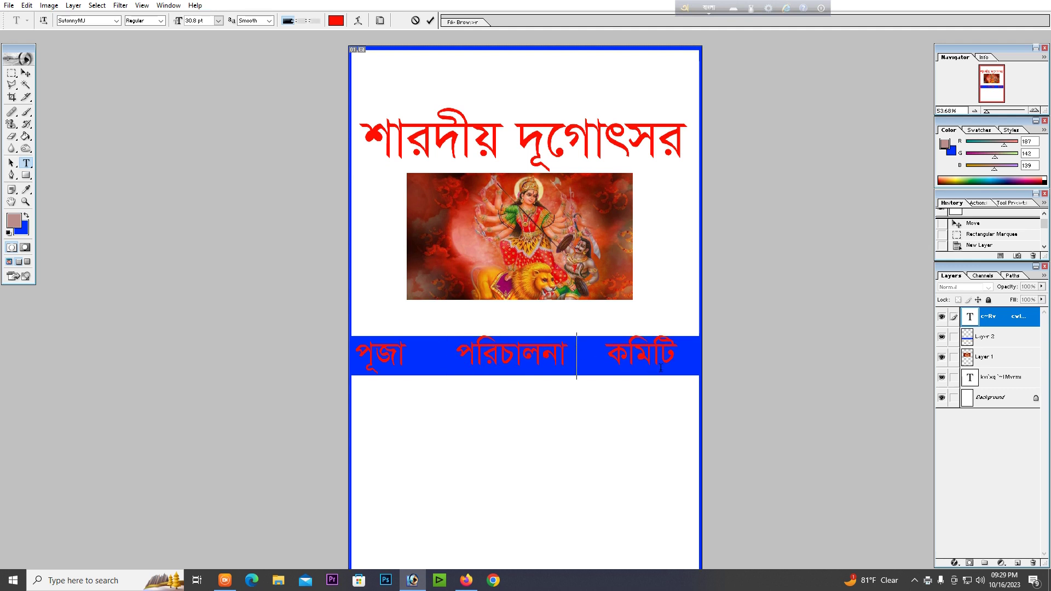
key("ctrl+Return")
- Nudge the band text up into place on the blue strip
key("ctrl+minus")
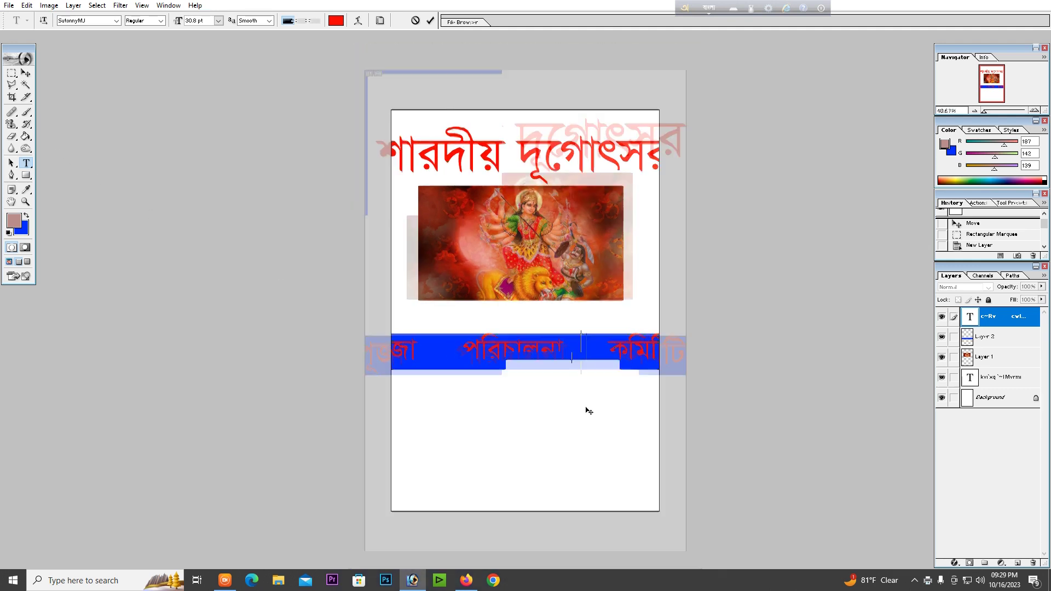
left_click(26, 73)
key("Up")
key("ctrl+plus")
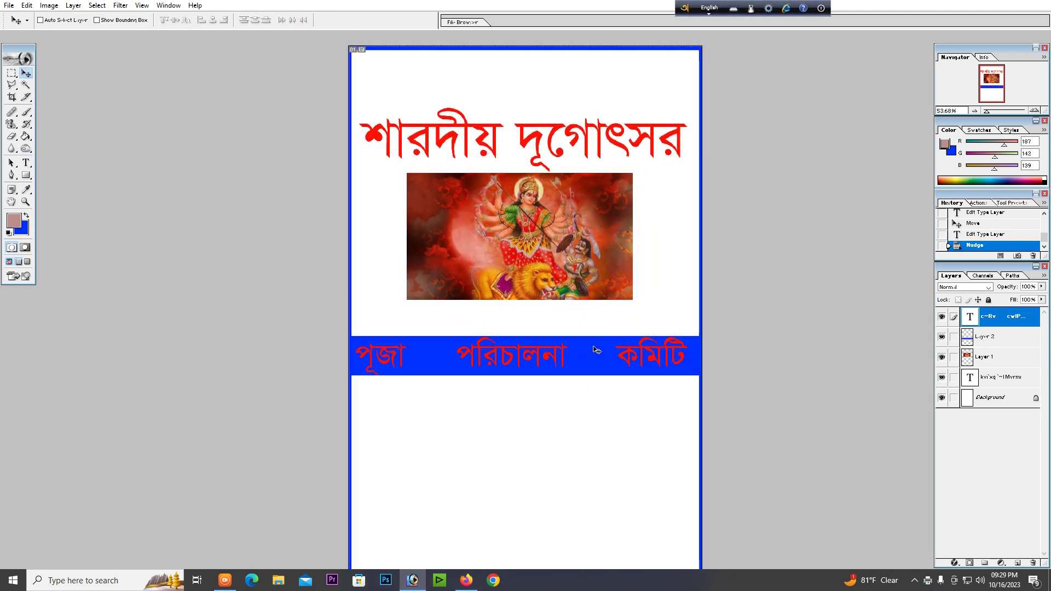
key("XF86AudioLowerVolume")
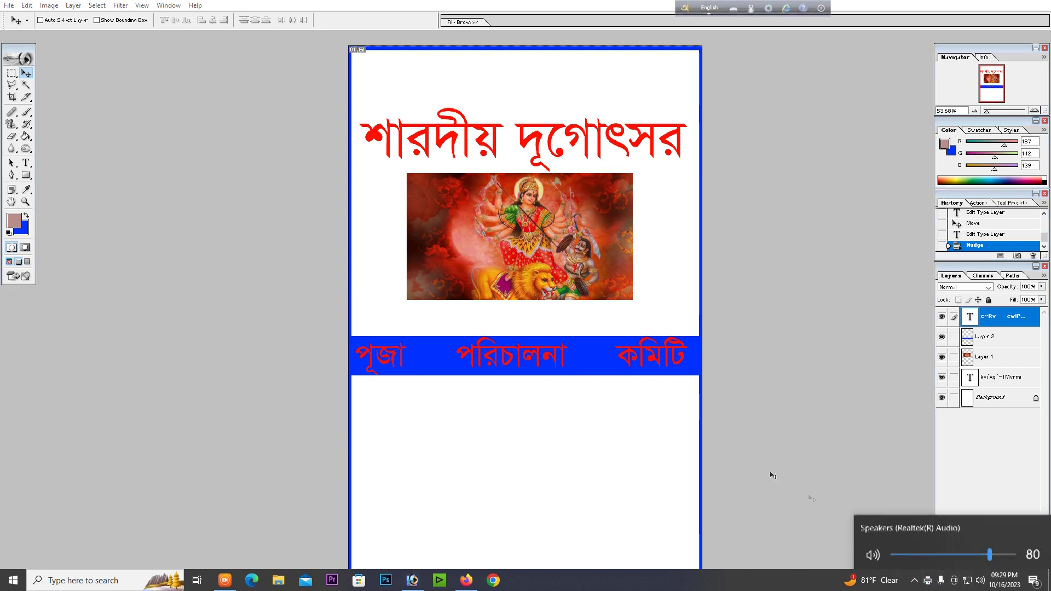
key("XF86AudioLowerVolume")
key("XF86AudioLowerVolume")
key("XF86AudioLowerVolume")
key("XF86AudioLowerVolume")
key("XF86AudioLowerVolume")
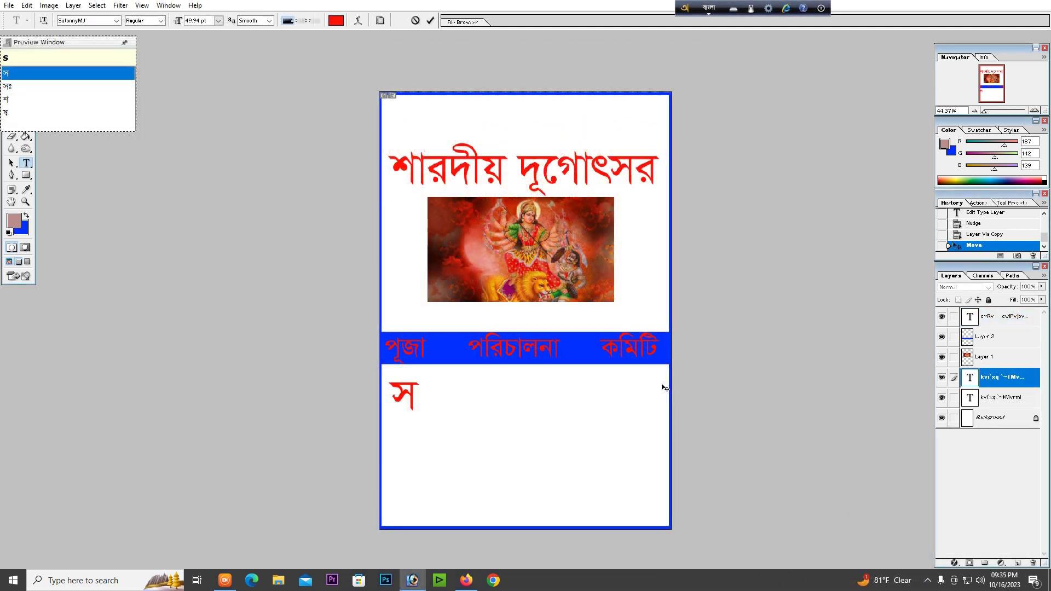
- Type the red heading 'সভাপতি' below the blue band and centre it
type("ova")
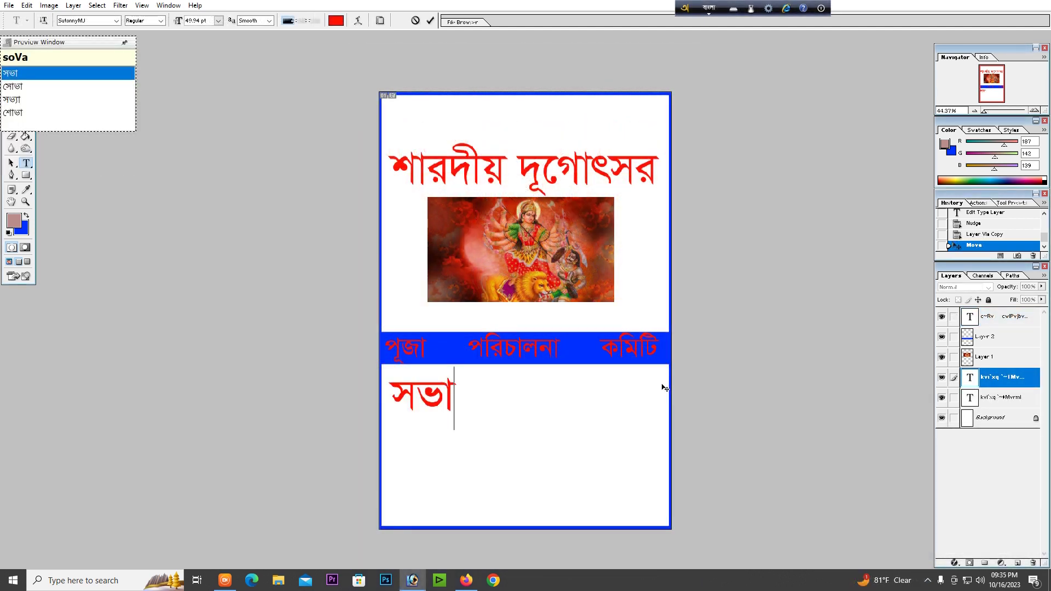
key("space")
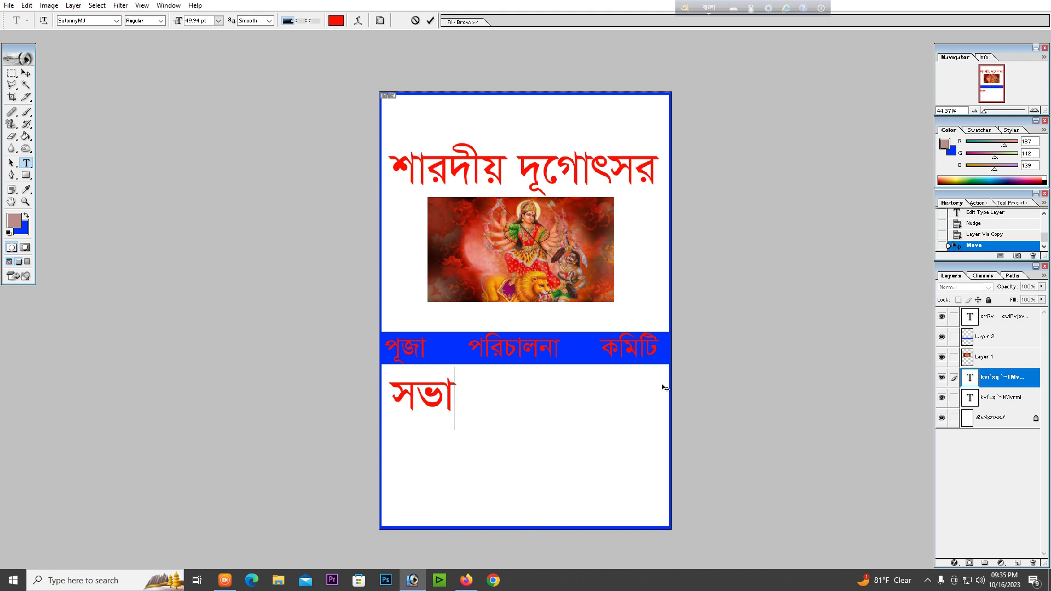
type("poti")
key("space")
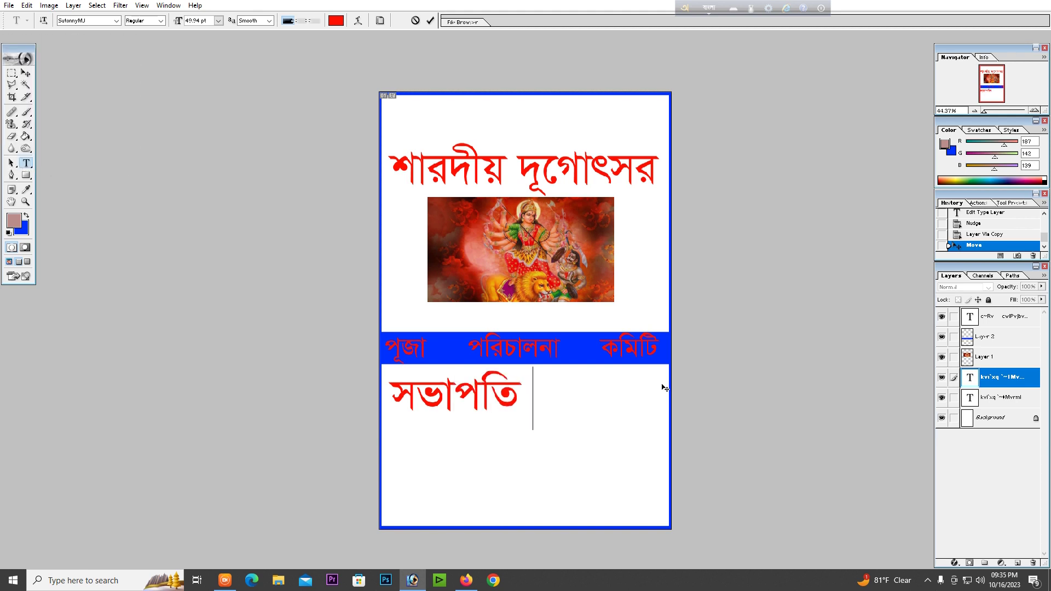
left_click(26, 73)
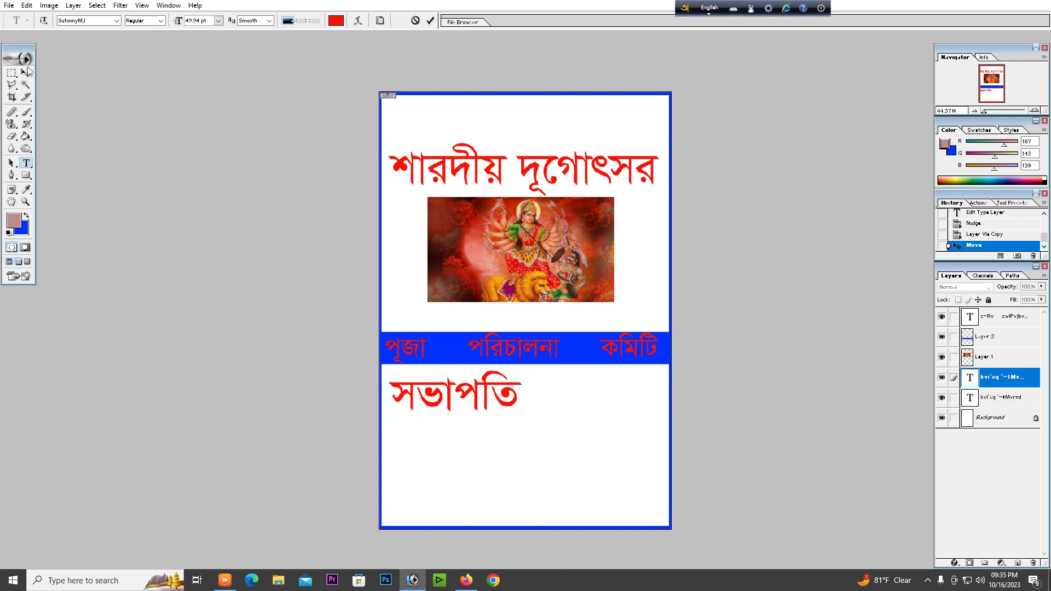
left_click_drag(478, 444, 543, 440)
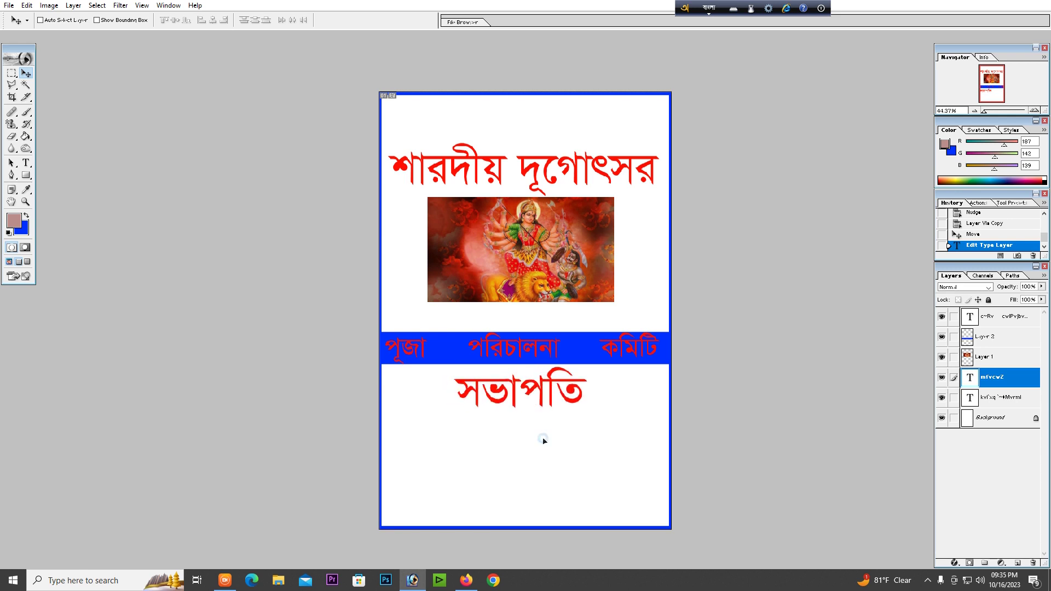
- Place a copy of the blue band shape over the সভাপতি heading as a pill
key("ctrl+0")
right_click(602, 372)
left_click(615, 382)
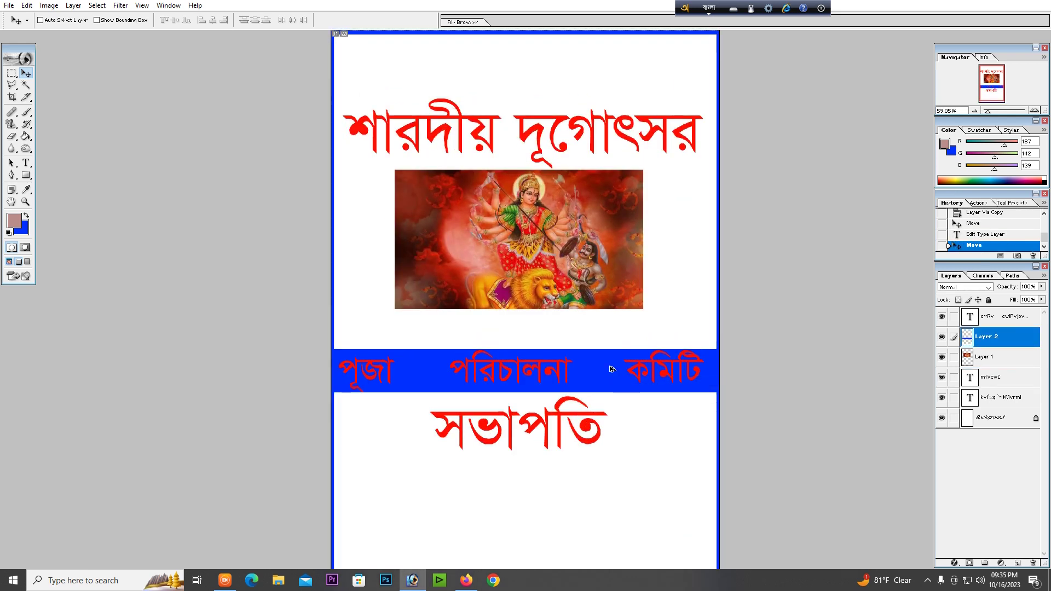
left_click_drag(616, 381, 601, 424)
- Raise the text layers in the Layers panel so সভাপতি sits above the pill
key("F12")
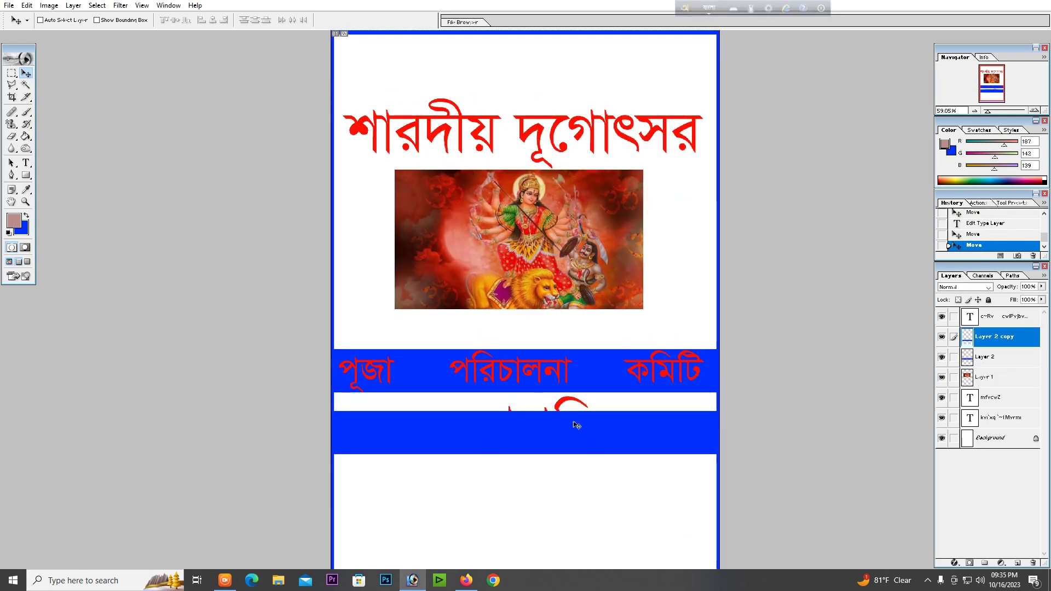
key("g")
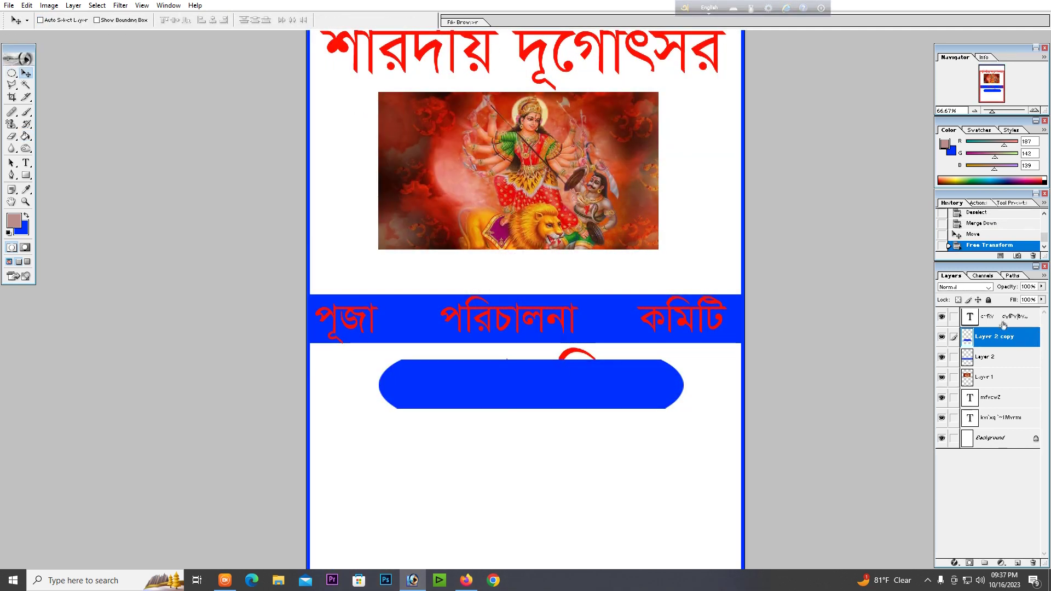
left_click(1002, 317)
left_click_drag(990, 411, 998, 315)
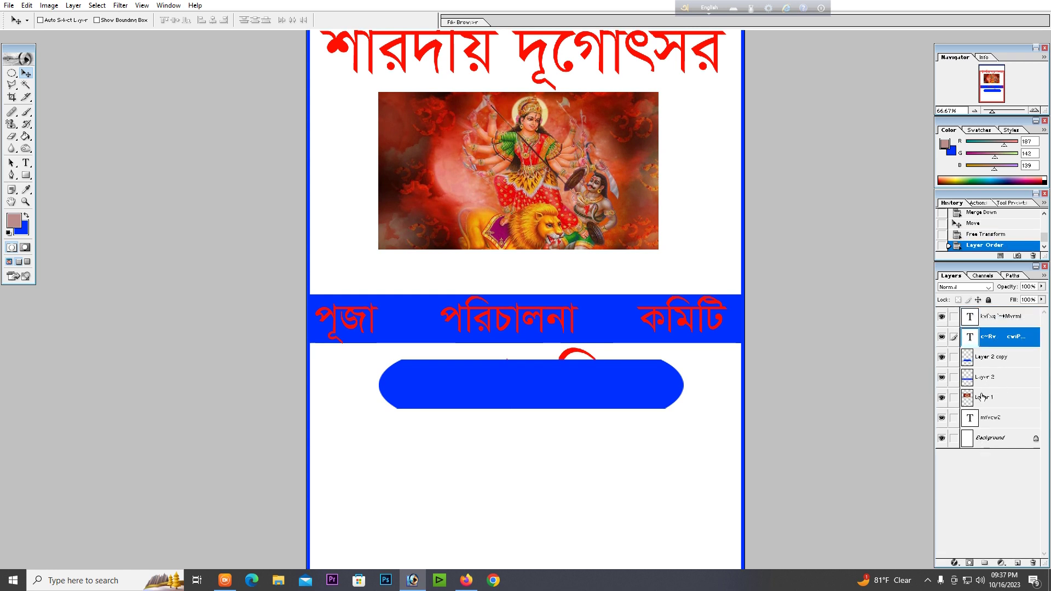
left_click_drag(990, 419, 992, 316)
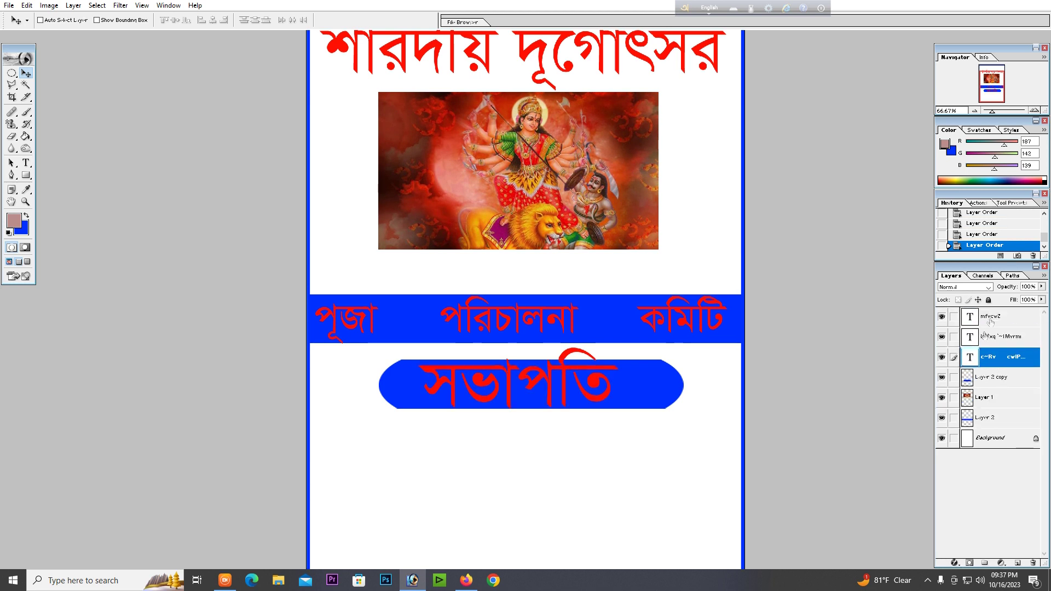
- Scale the সভাপতি text to about 75% and nudge it left
right_click(596, 382)
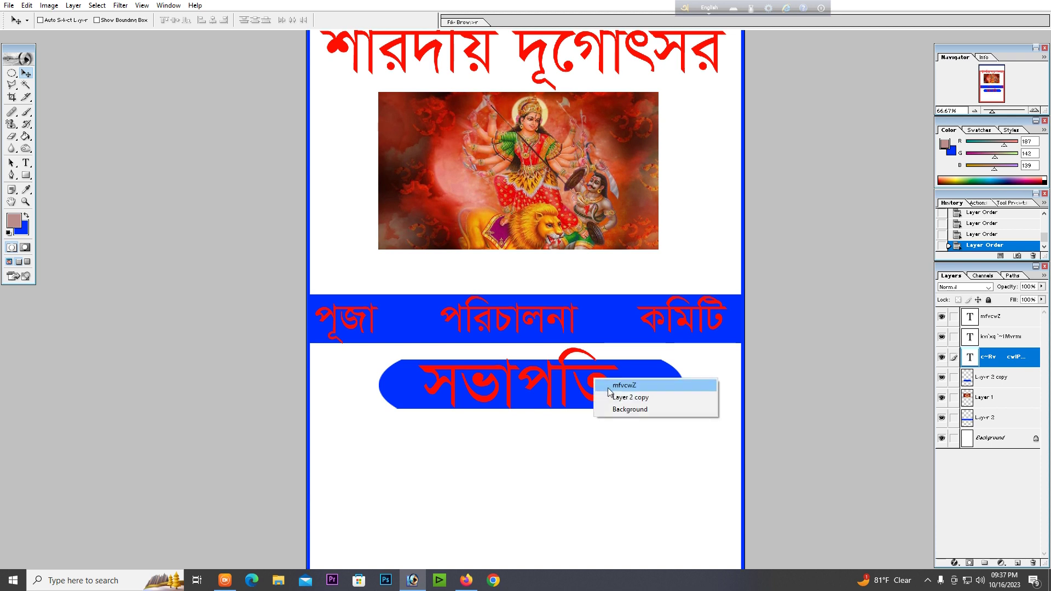
left_click(618, 383)
key("ctrl+t")
mouse_move(619, 346)
left_mouse_down()
mouse_move(568, 362)
mouse_move(591, 384)
left_mouse_up()
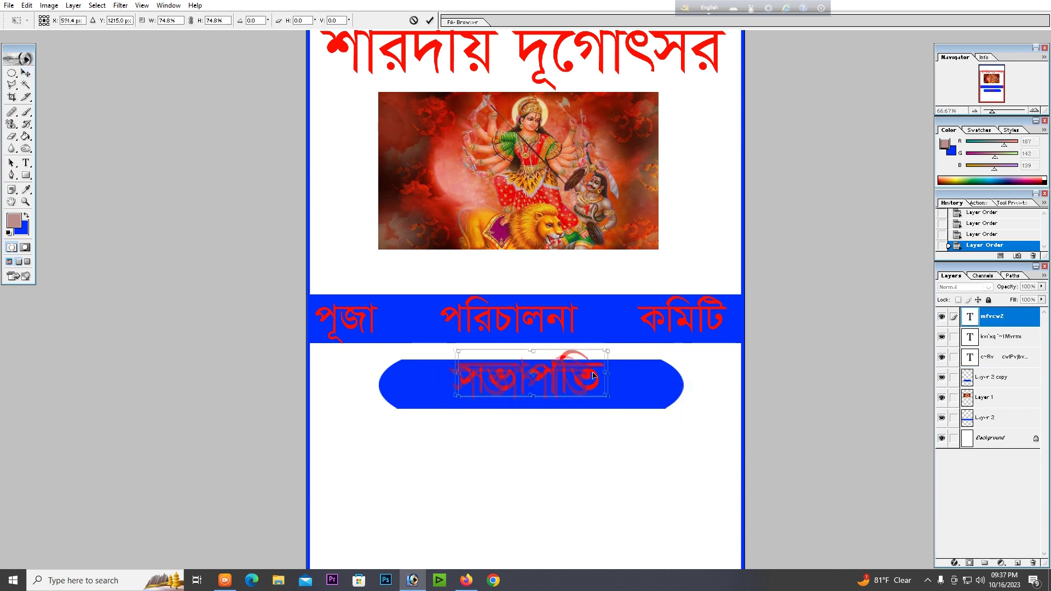
key("Return")
key("Left")
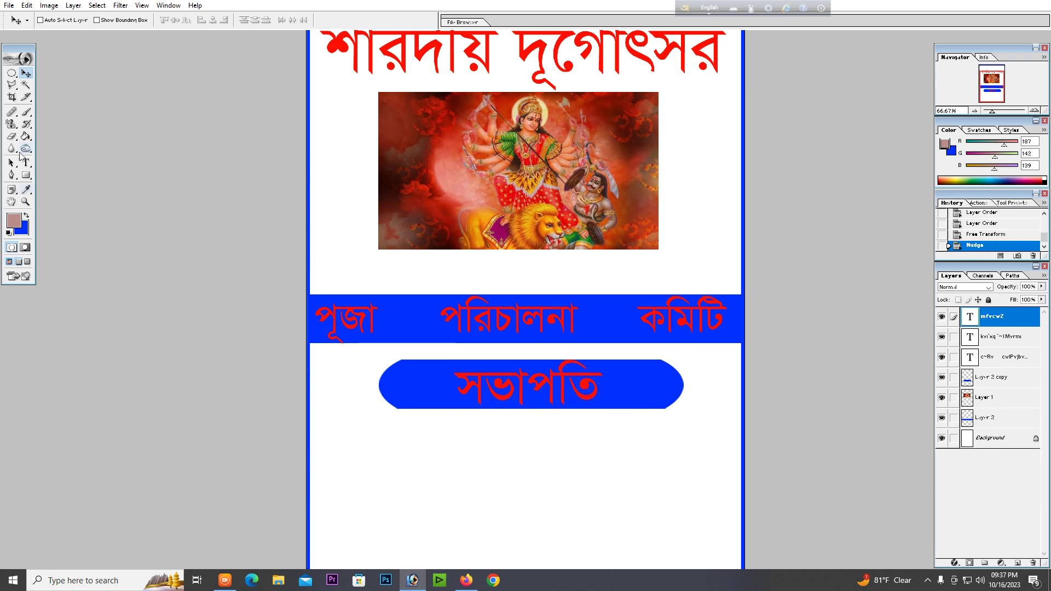
- Make the সভাপতি text bold and white, then shrink it slightly more
left_click(25, 163)
double_click(479, 383)
left_click(160, 21)
left_click(336, 20)
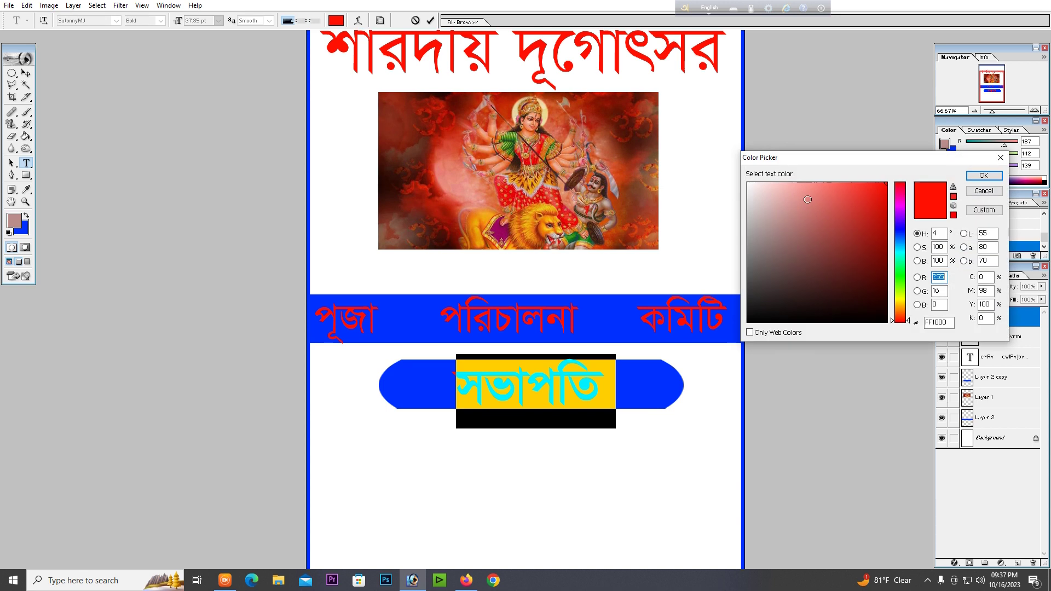
left_click(748, 184)
left_click(984, 176)
left_click(26, 72)
mouse_move(606, 363)
left_mouse_down()
mouse_move(601, 376)
mouse_move(570, 382)
left_mouse_up()
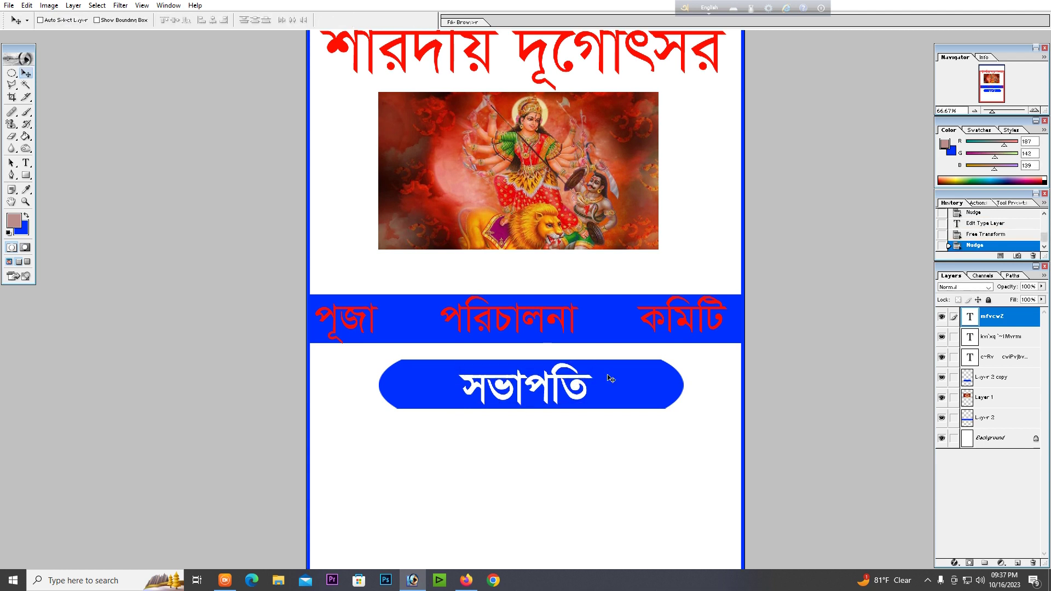
- Narrow the blue pill from its sides and nudge it into position
left_click(660, 385, "ctrl")
key("Up")
key("ctrl+t")
mouse_move(683, 385)
left_mouse_down()
mouse_move(665, 395)
mouse_move(658, 370)
mouse_move(631, 385)
left_mouse_up()
key("Return")
key("Down")
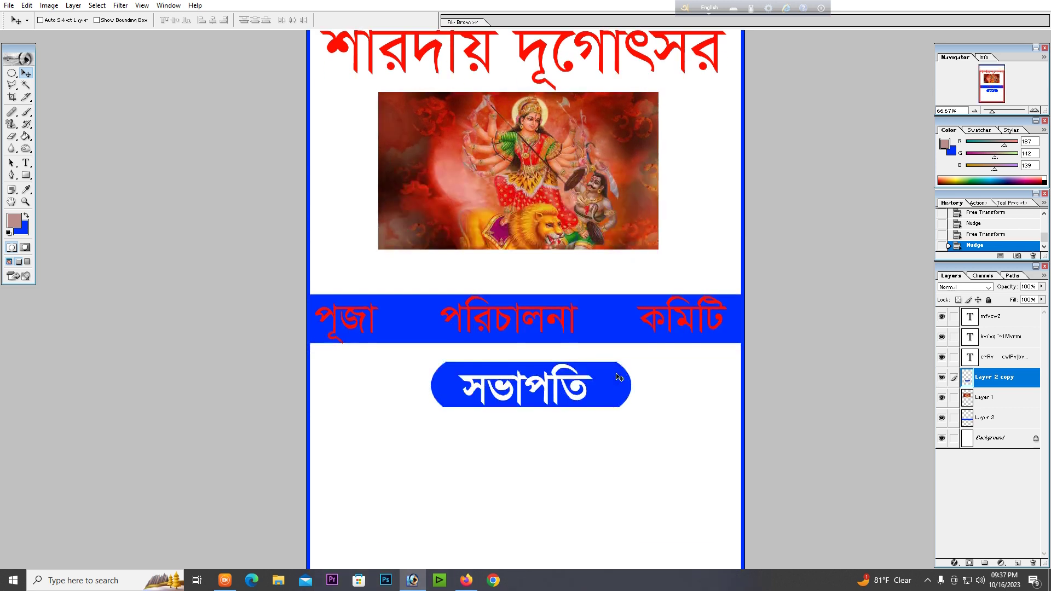
key("ctrl+minus")
key("ctrl+minus")
- Resize the pill again to about 122% width around the সভাপতি label
scroll(582, 357, "up", 2)
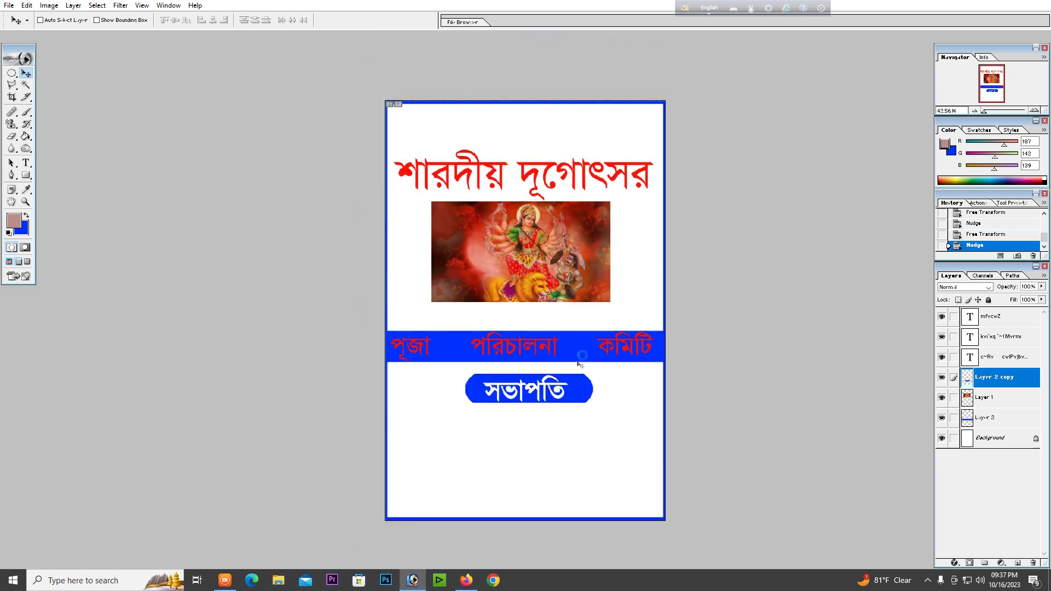
scroll(546, 407, "up", 2)
key("Down")
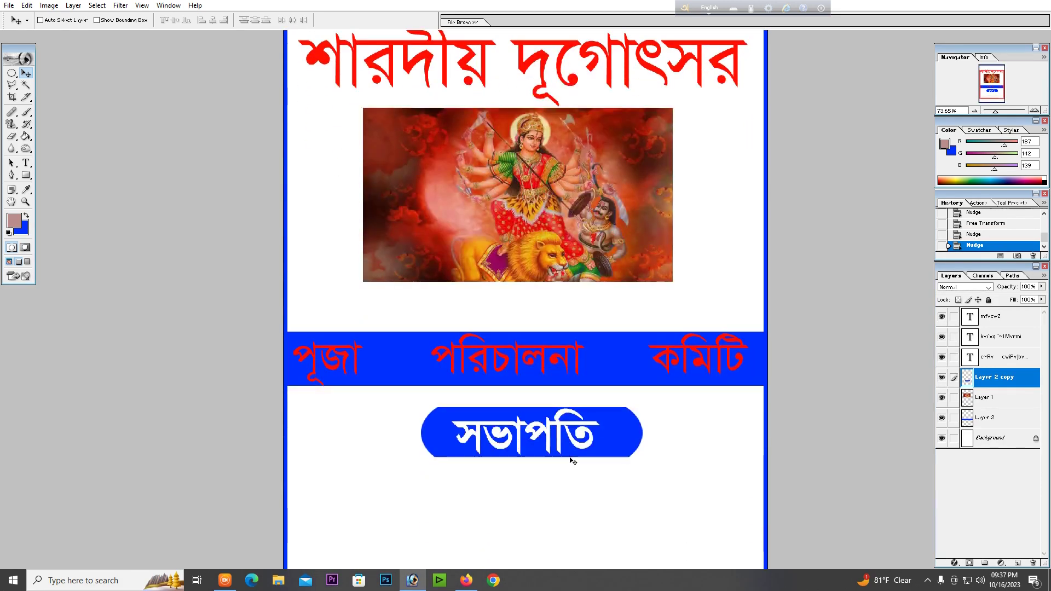
scroll(593, 446, "down", 2)
key("ctrl+t")
left_click_drag(643, 343, 665, 347)
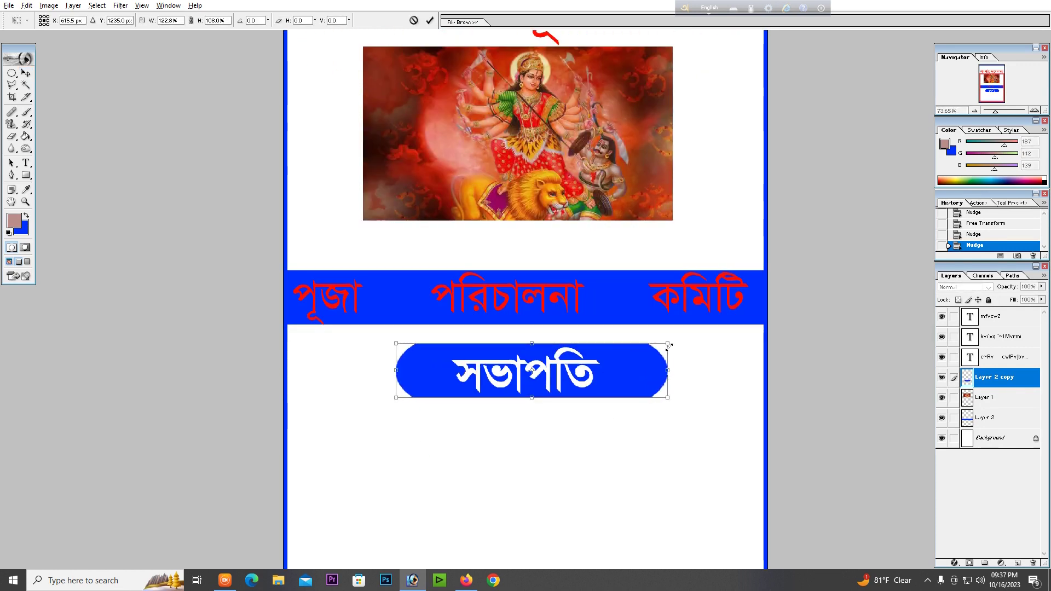
key("Return")
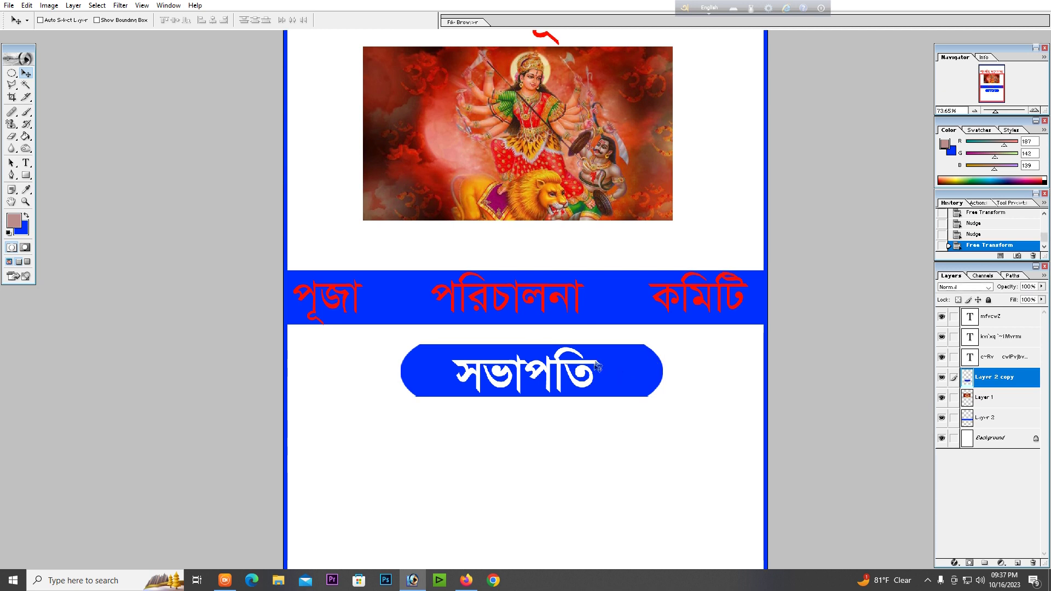
key("ctrl+minus")
key("ctrl+minus")
key("ctrl+plus")
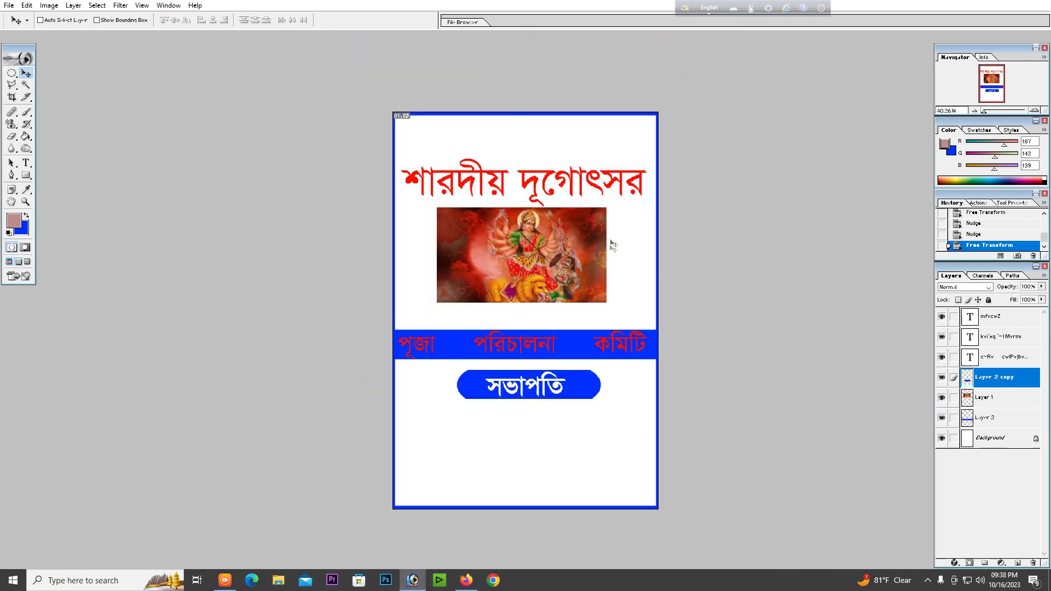
key("ctrl+0")
key("ctrl+minus")
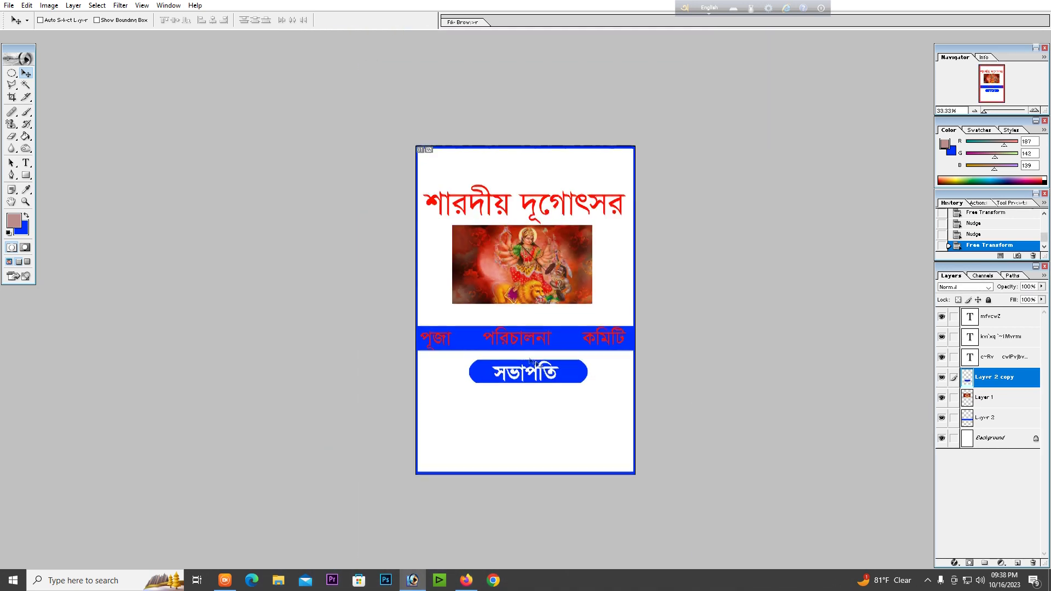
key("ctrl+plus")
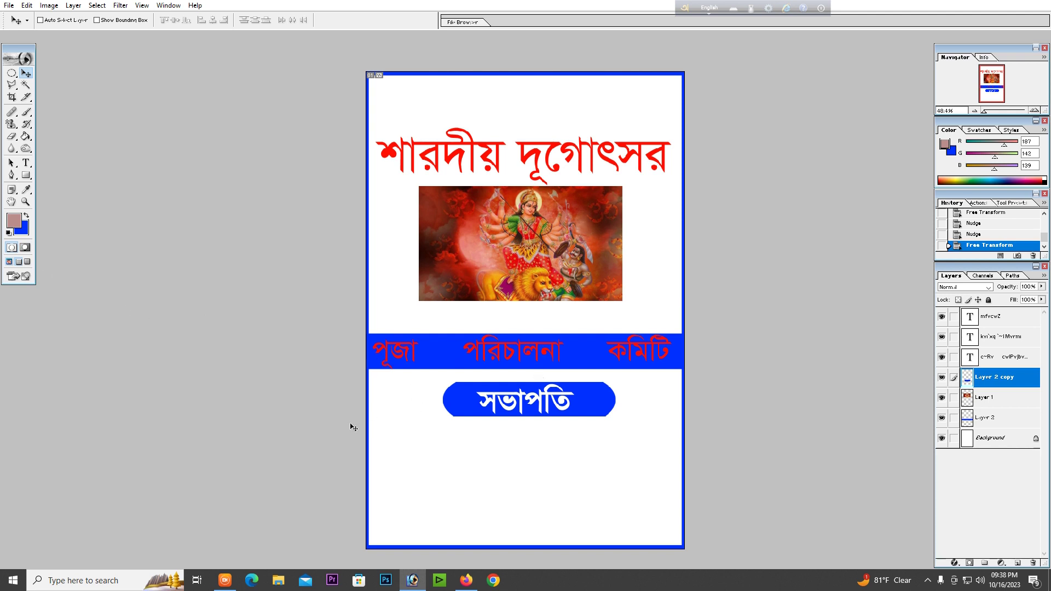
- Duplicate the সভাপতি text layer and move the copy below the pill
left_click_drag(508, 405, 511, 422)
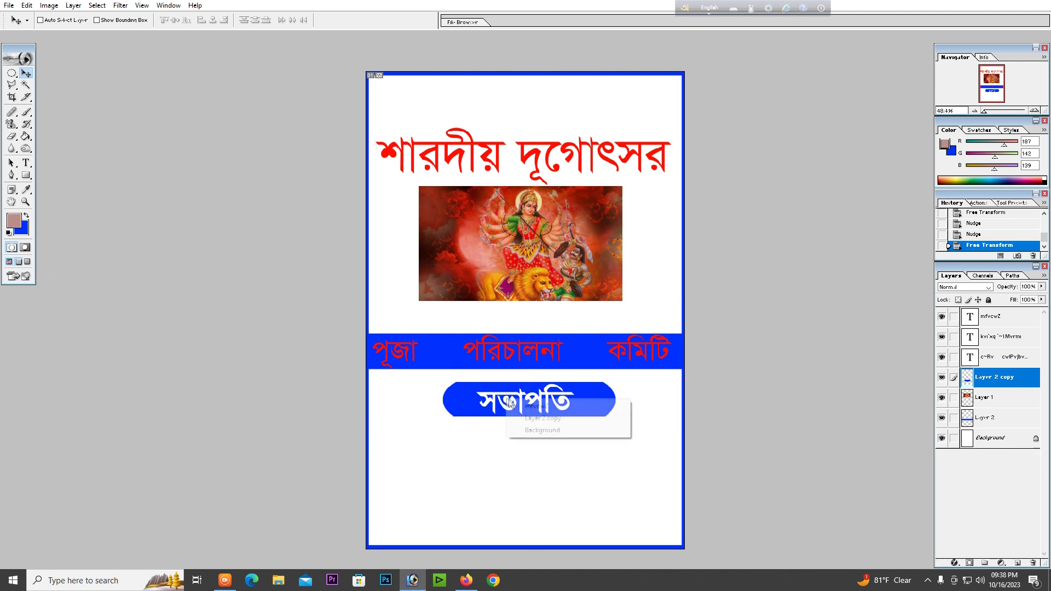
key("ctrl+z")
key("Down")
key("ctrl+j")
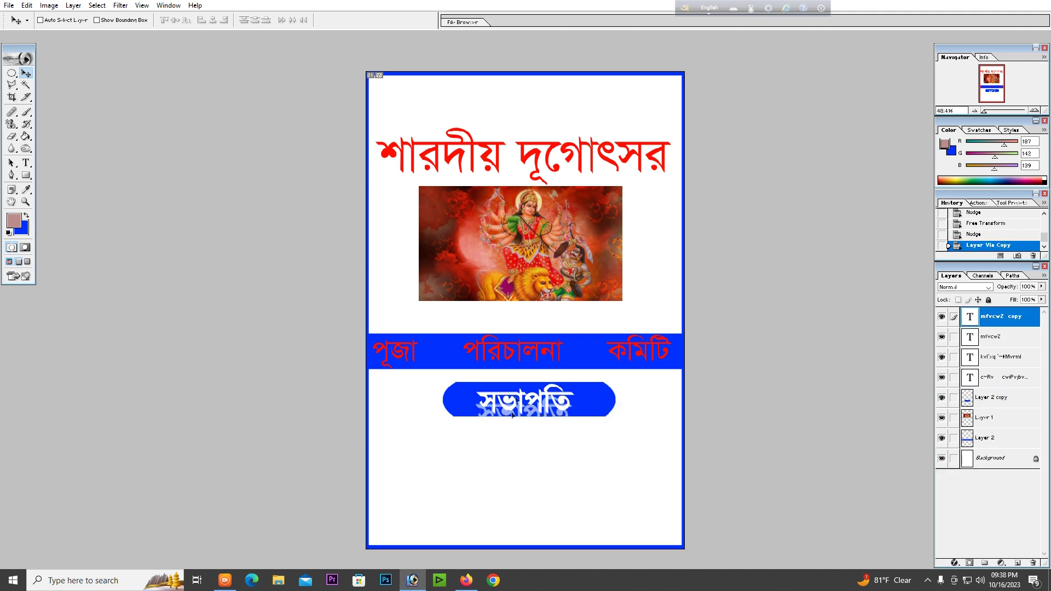
left_click_drag(439, 464, 440, 467)
- Set the duplicated text's colour to black
left_click(26, 162)
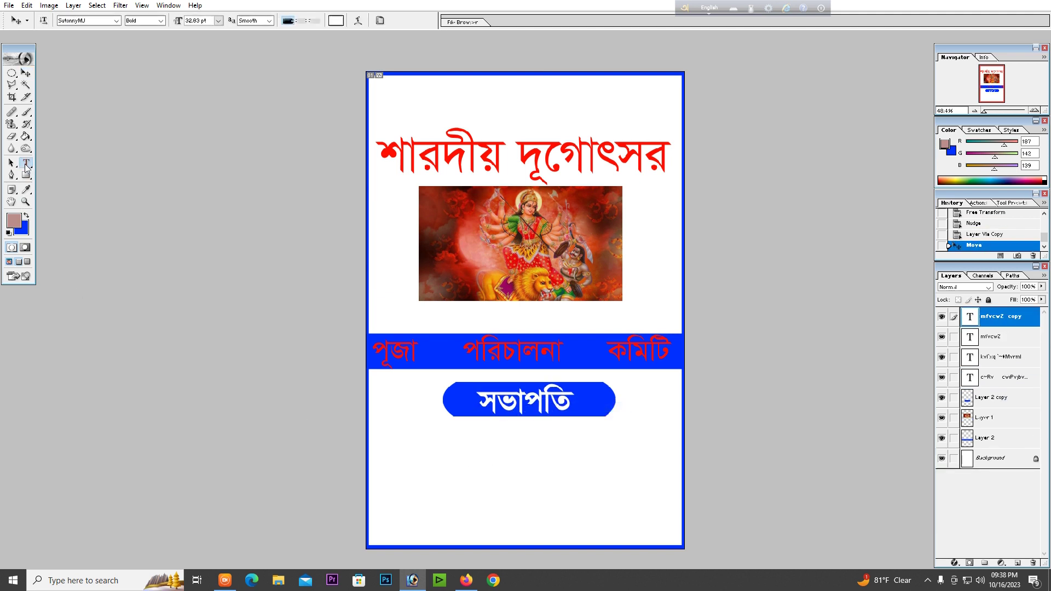
left_click(445, 446)
key("Escape")
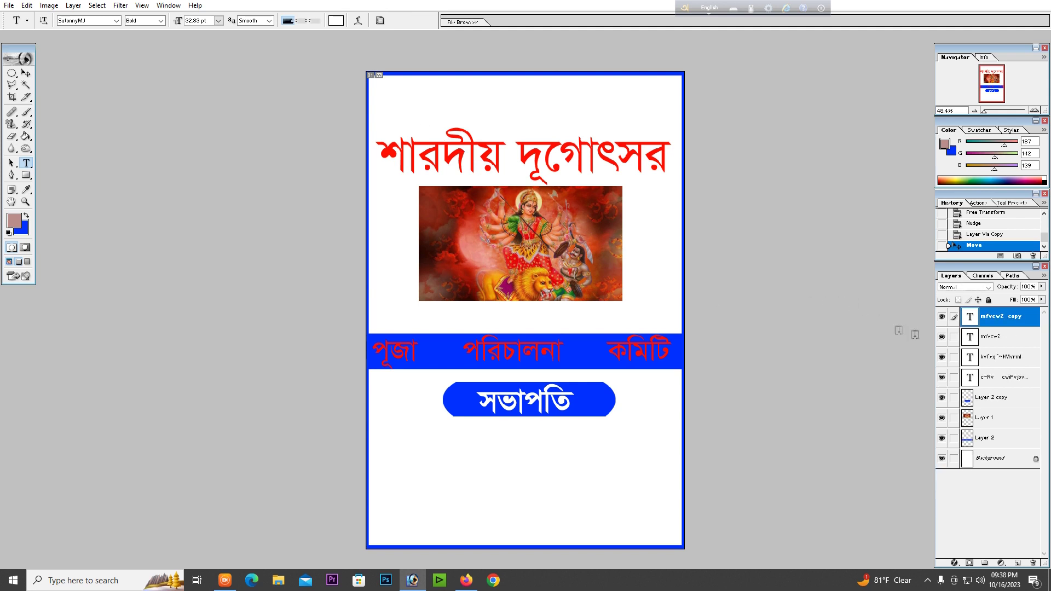
left_click(336, 21)
left_click(749, 321)
key("Return")
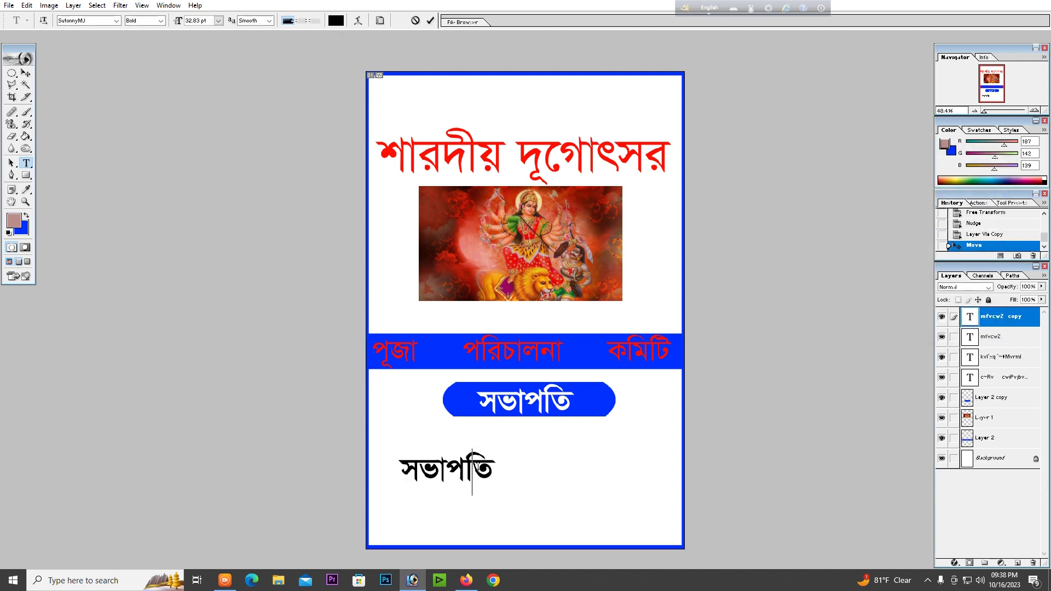
- Begin the president's name in Bangla, fixing typos until শ্রী is entered
key("F12")
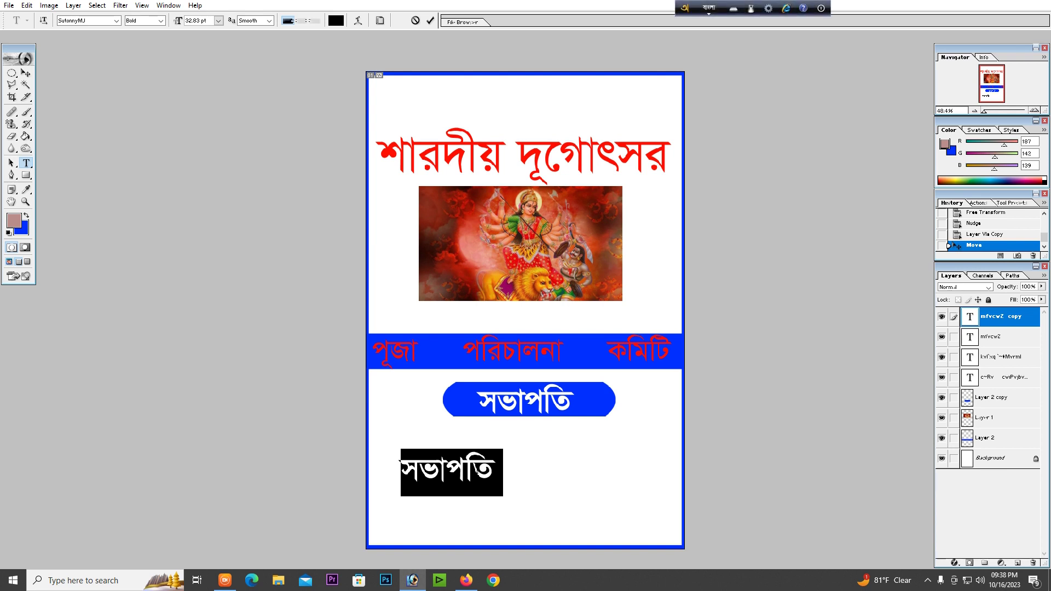
type("ste")
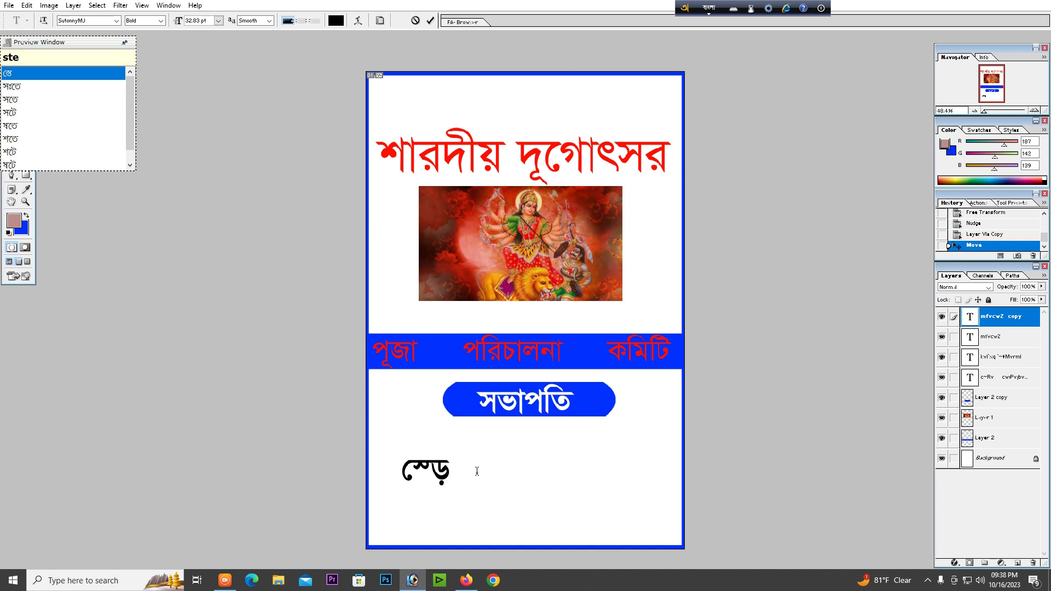
key("BackSpace")
key("BackSpace")
key("BackSpace")
type("s")
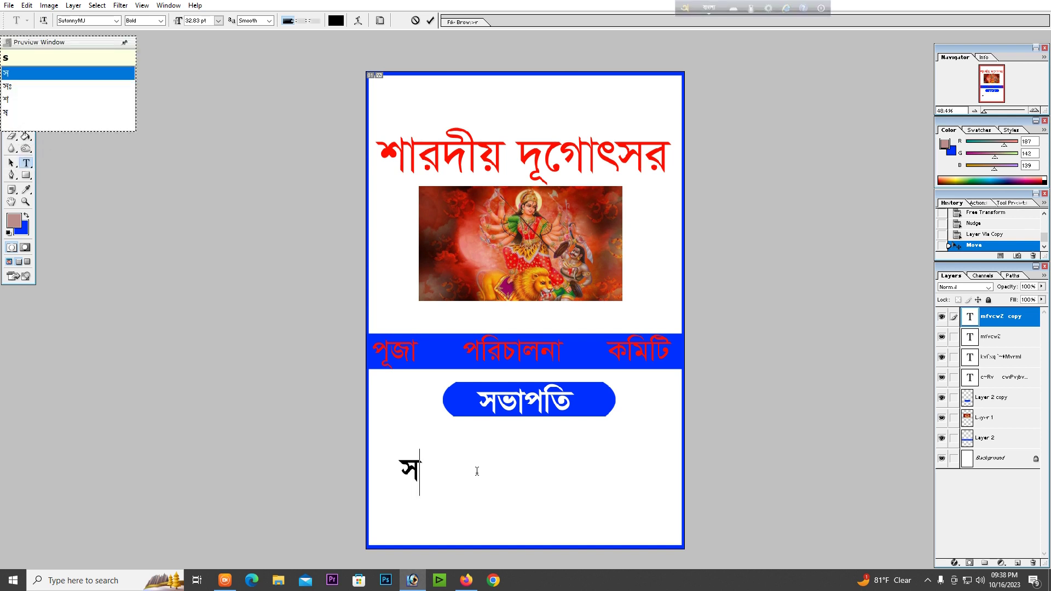
key("BackSpace")
type("SrI")
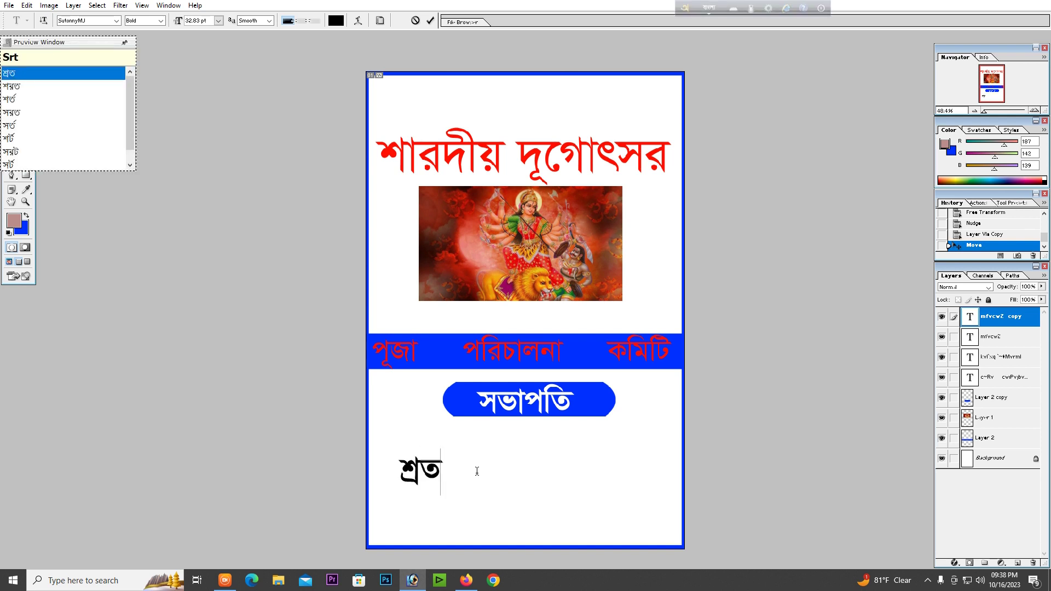
key("BackSpace")
key("BackSpace")
key("Left")
key("Delete")
type("SrI")
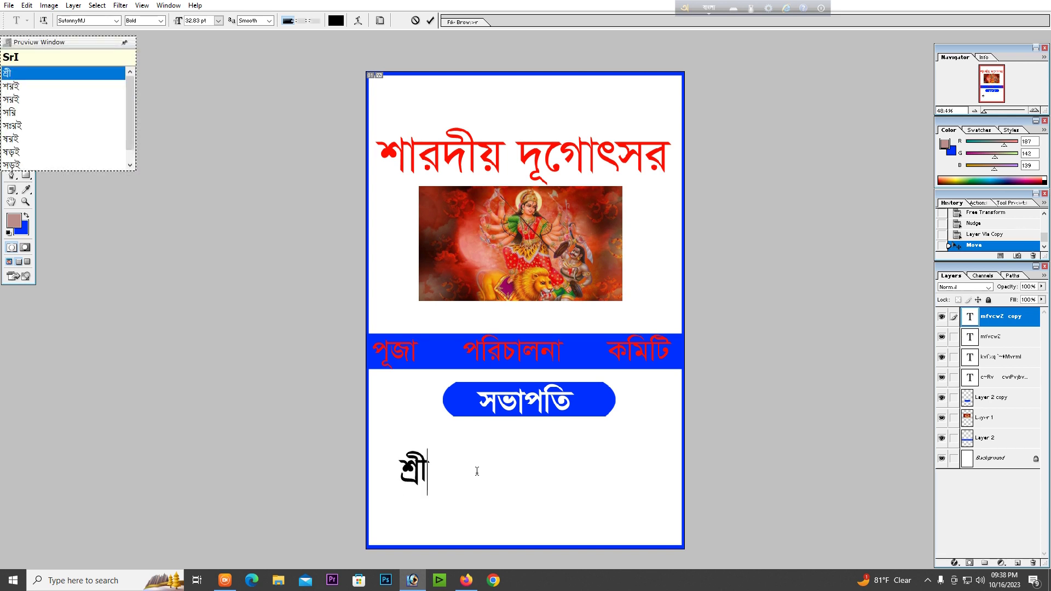
key("space")
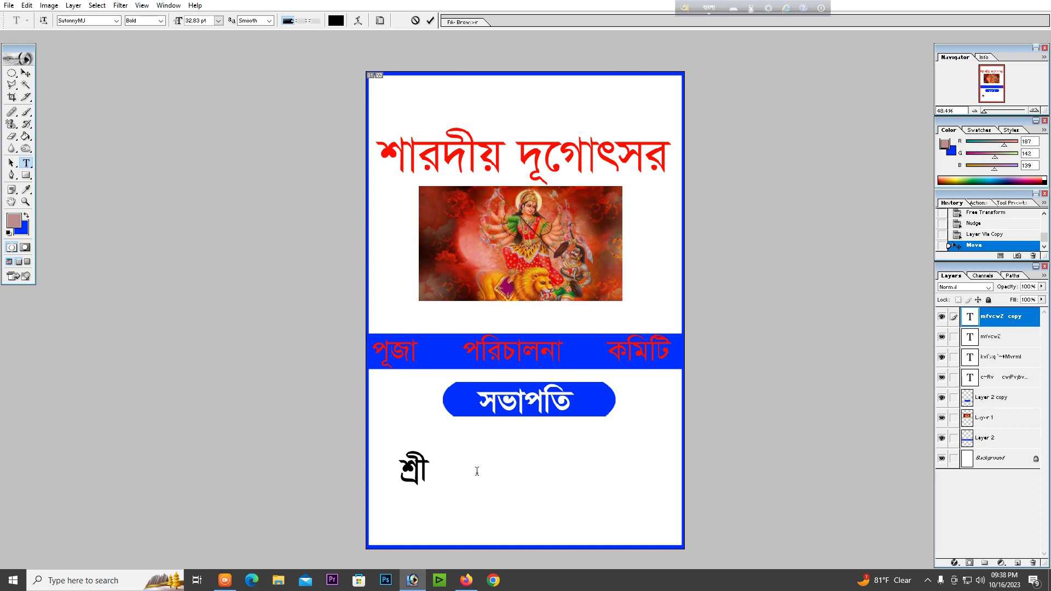
- Type the rest of the president's name, commit it, and move it lower
type("kanai")
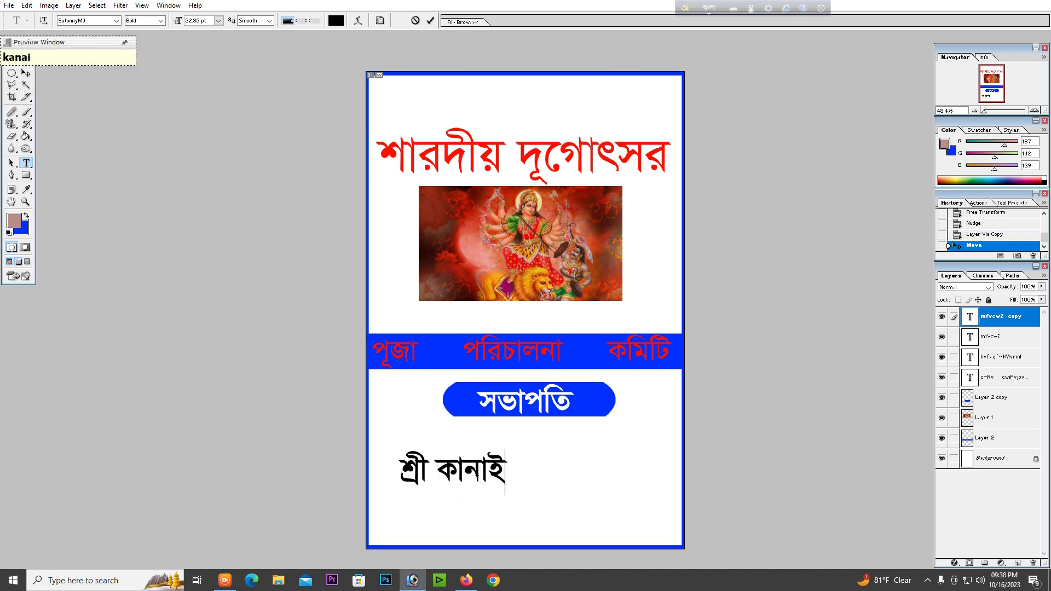
key("space")
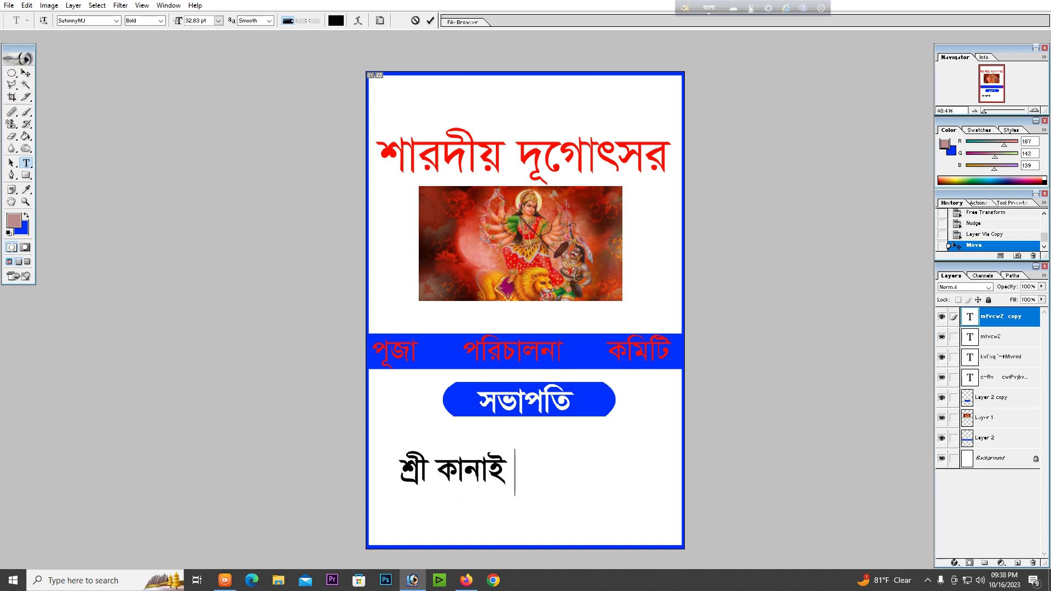
type("lal")
key("space")
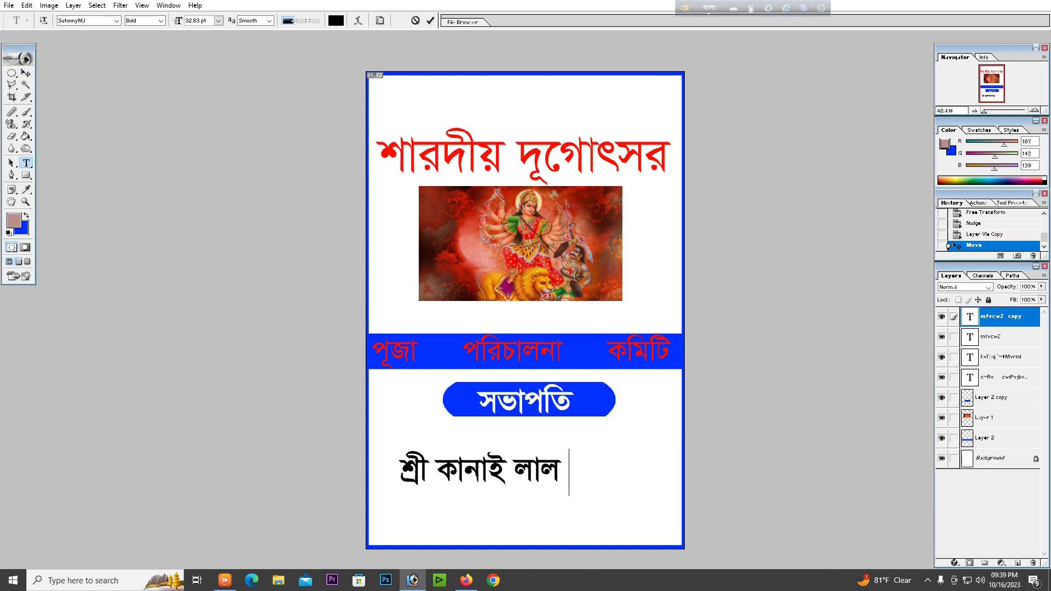
type("choU")
key("BackSpace")
key("BackSpace")
key("BackSpace")
key("BackSpace")
type("cOUdhur")
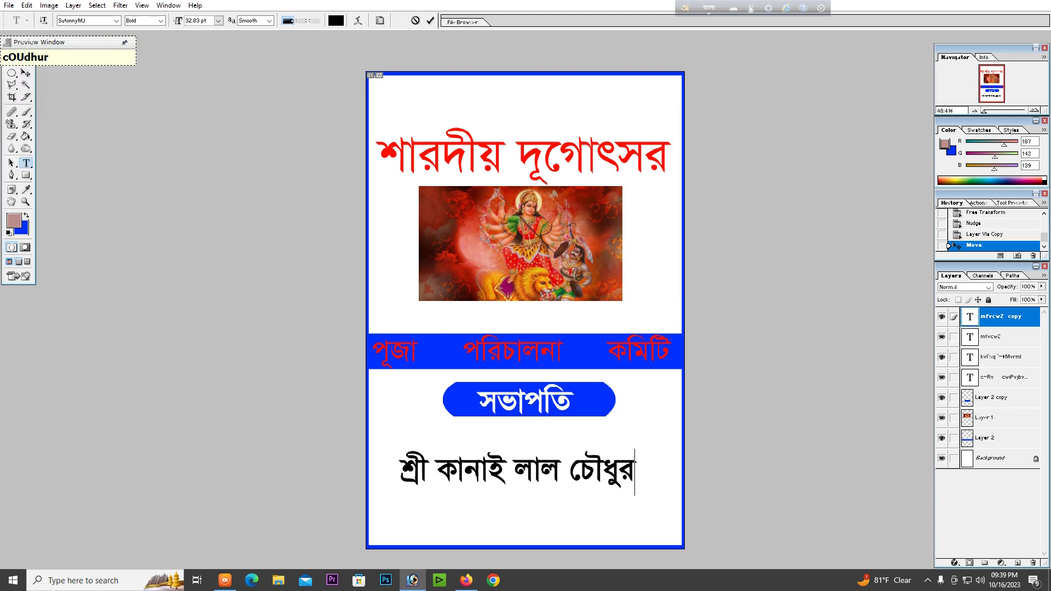
type("I")
key("ctrl+Return")
left_click(25, 72)
left_click_drag(577, 455, 610, 532)
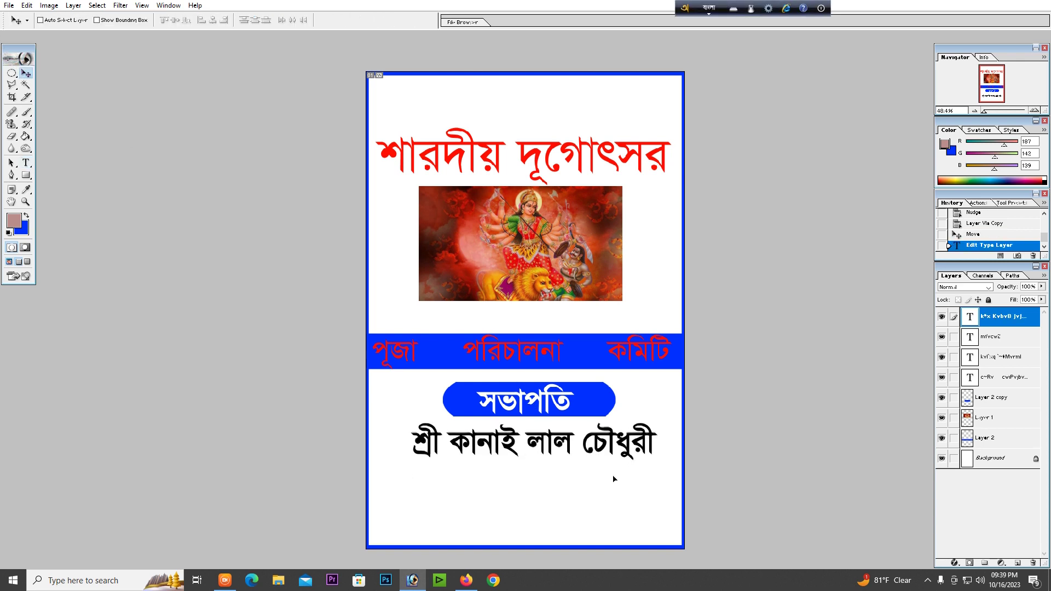
- Enlarge the name line to about 112% and reposition it on the card
left_click_drag(610, 533, 610, 531)
key("ctrl+t")
left_click_drag(657, 486, 674, 491)
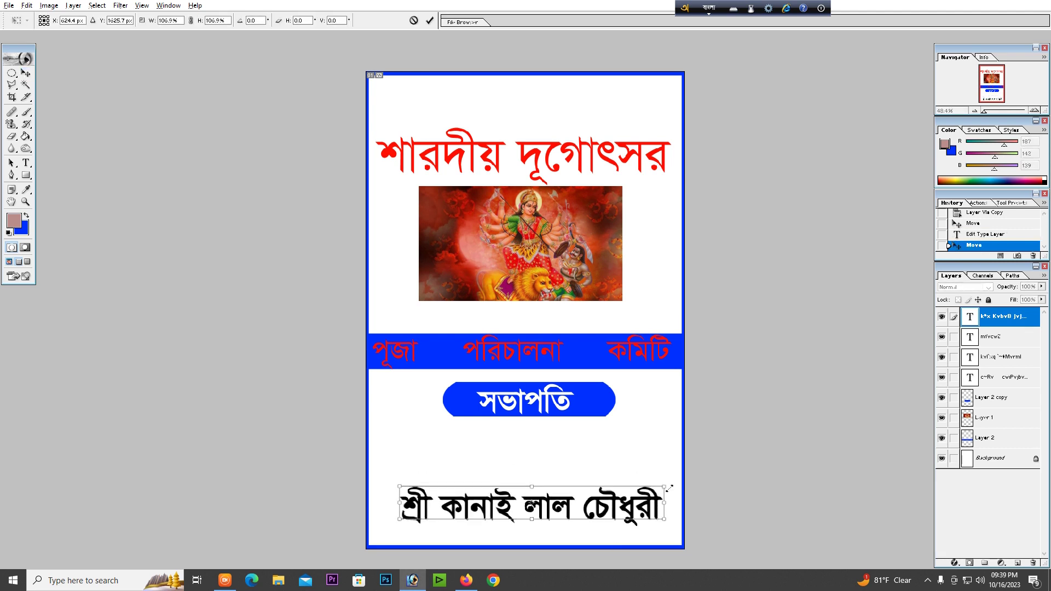
key("Return")
left_click_drag(632, 522, 628, 465)
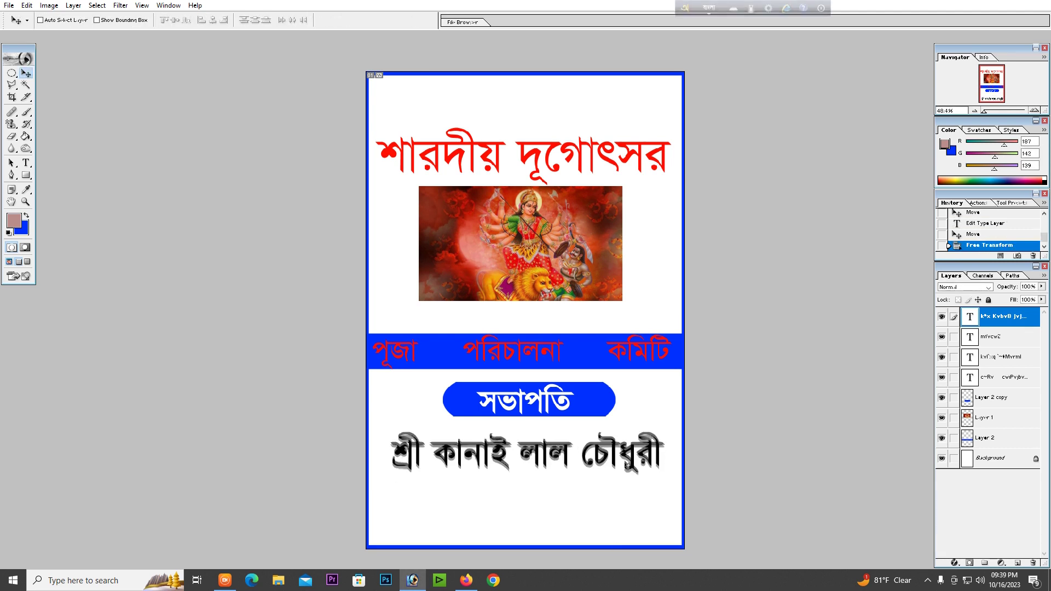
key("ctrl+minus")
key("ctrl+minus")
key("ctrl+minus")
key("ctrl+0")
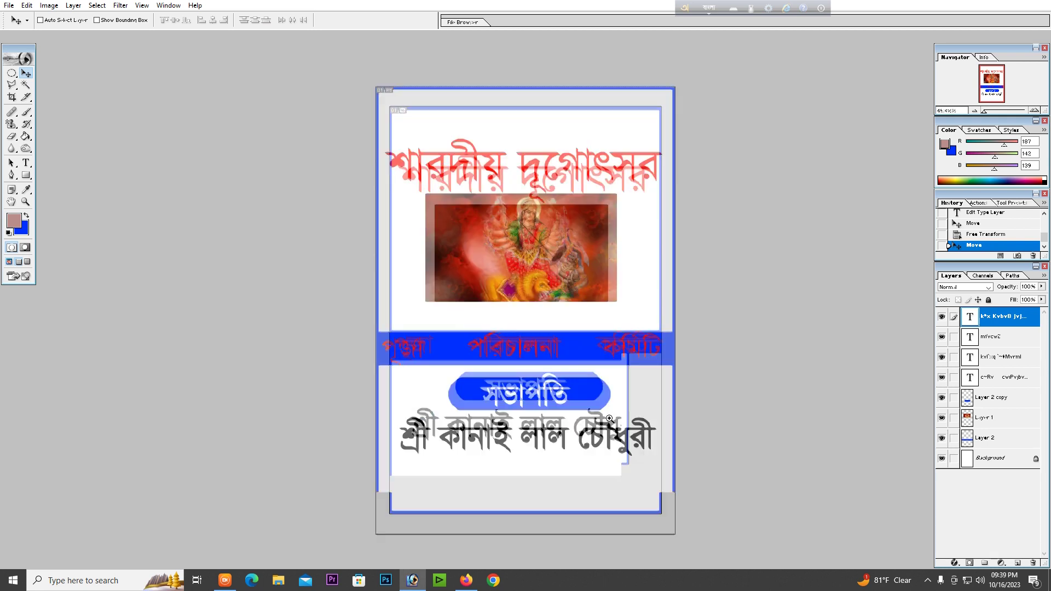
key("Up")
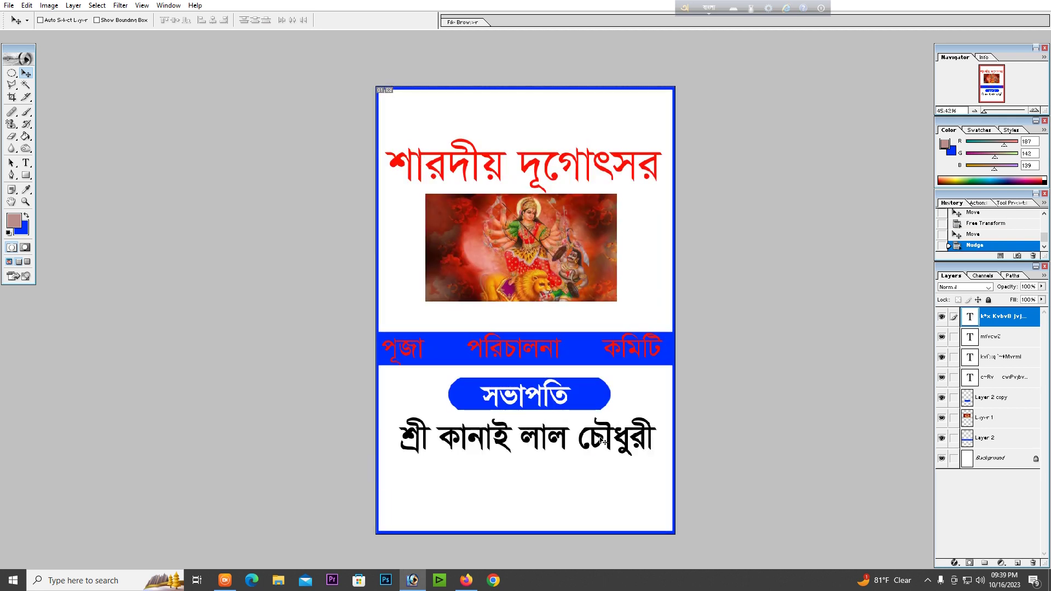
- Place a copy of the name line just below it and select all its text
left_click_drag(600, 438, 598, 493)
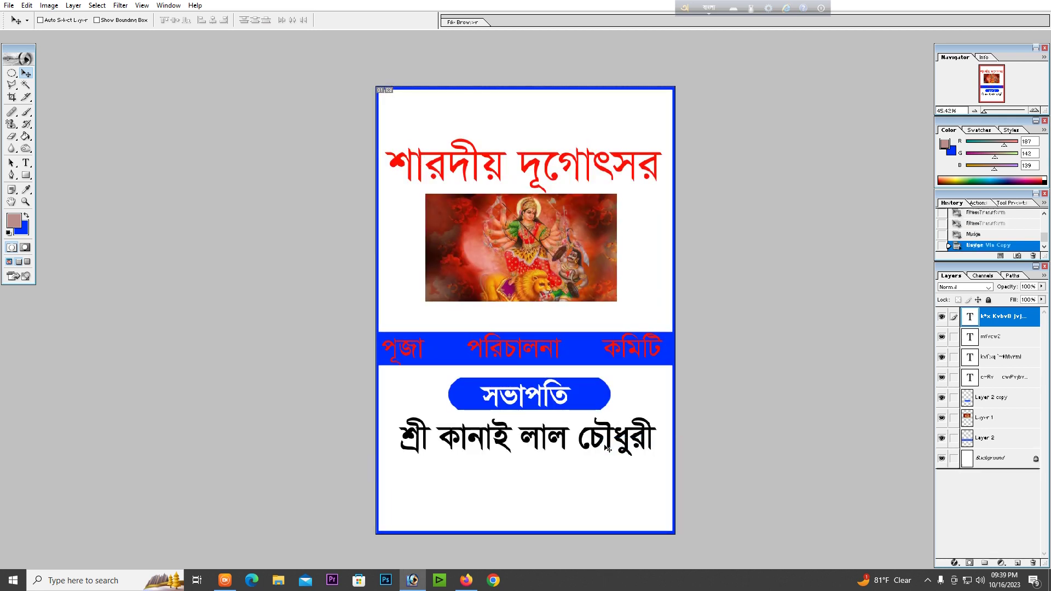
left_click(26, 162)
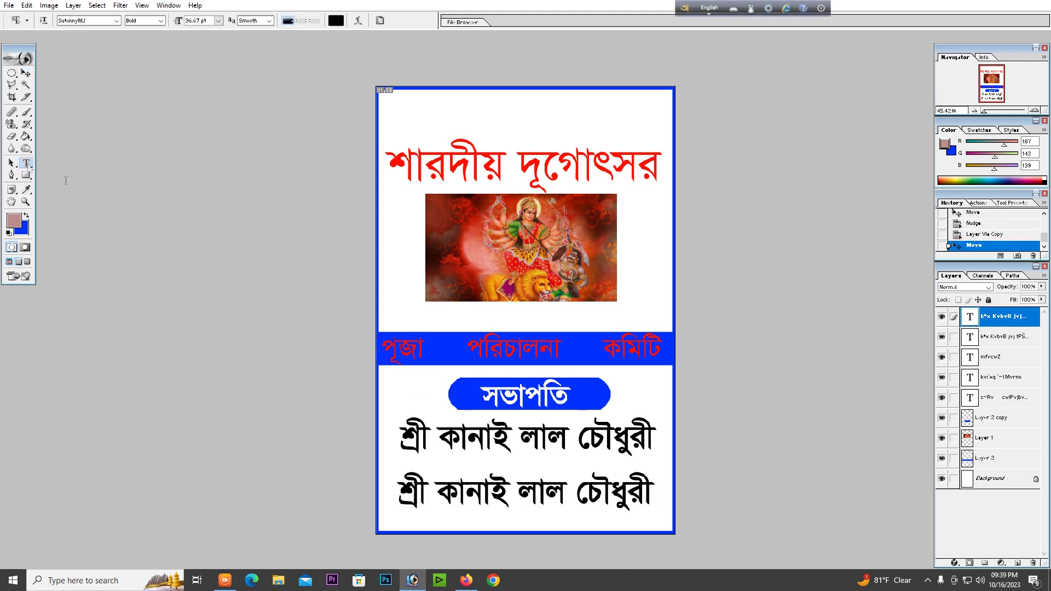
left_click(457, 493)
key("ctrl+a")
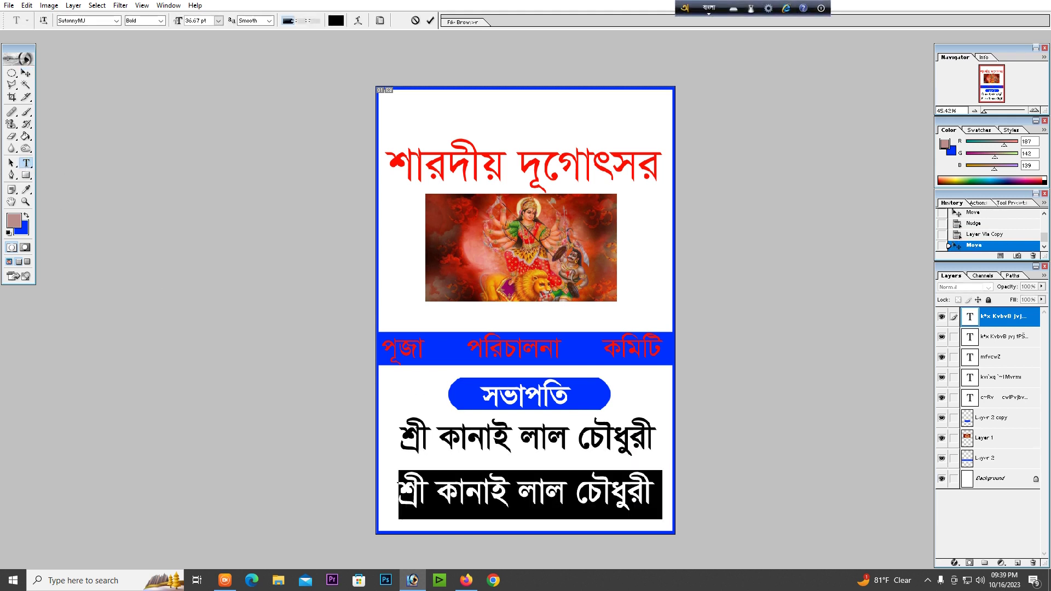
- Retype the copied line as 'চর রায়পুর' and start the word সর্বজনীন before it
type("চর")
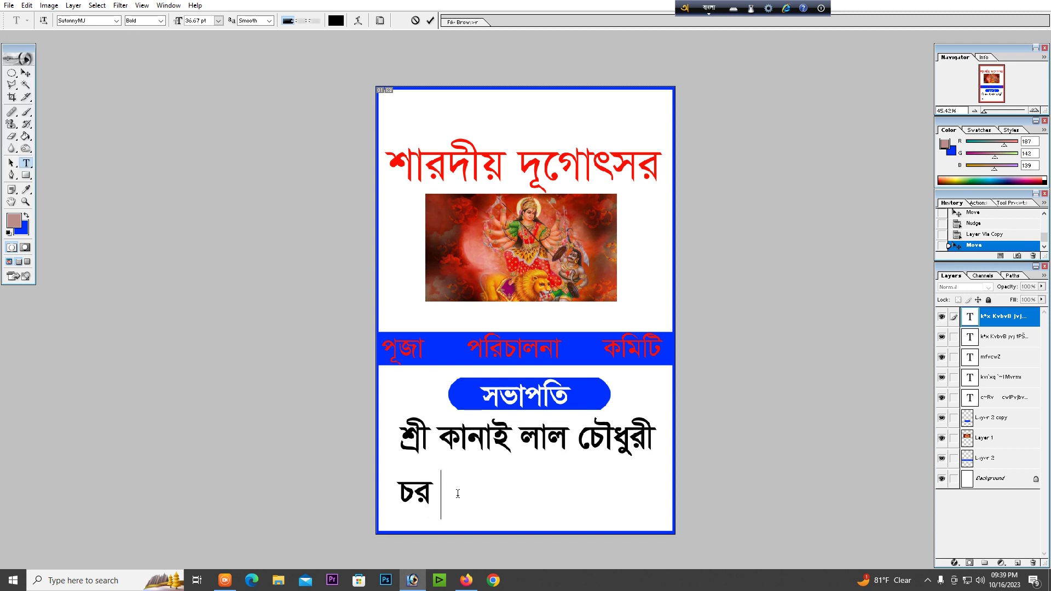
type(" রায়পুর")
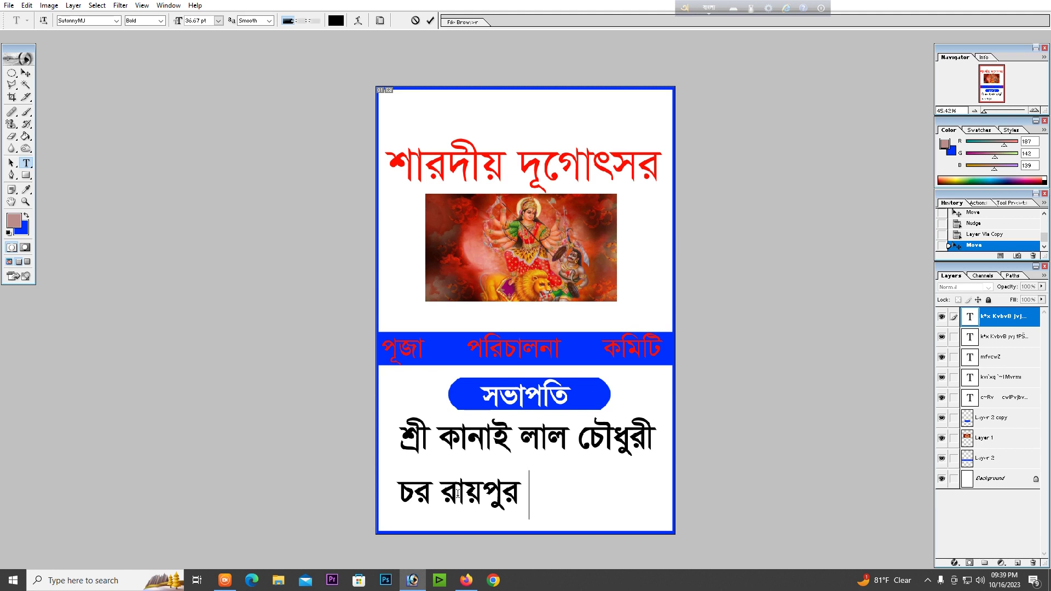
key("Home")
type("সরb")
key("Down")
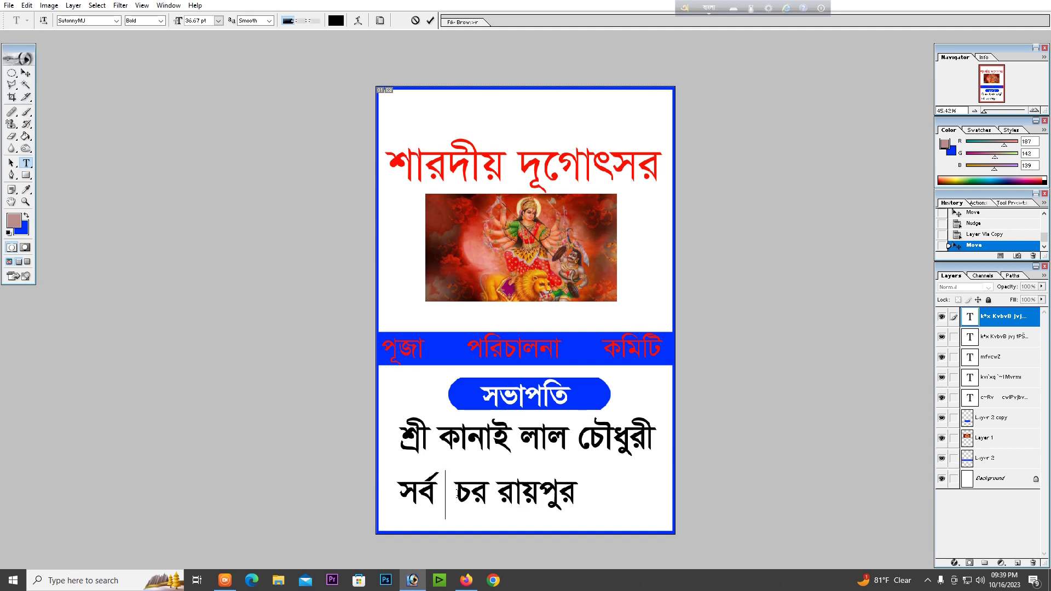
type("jono")
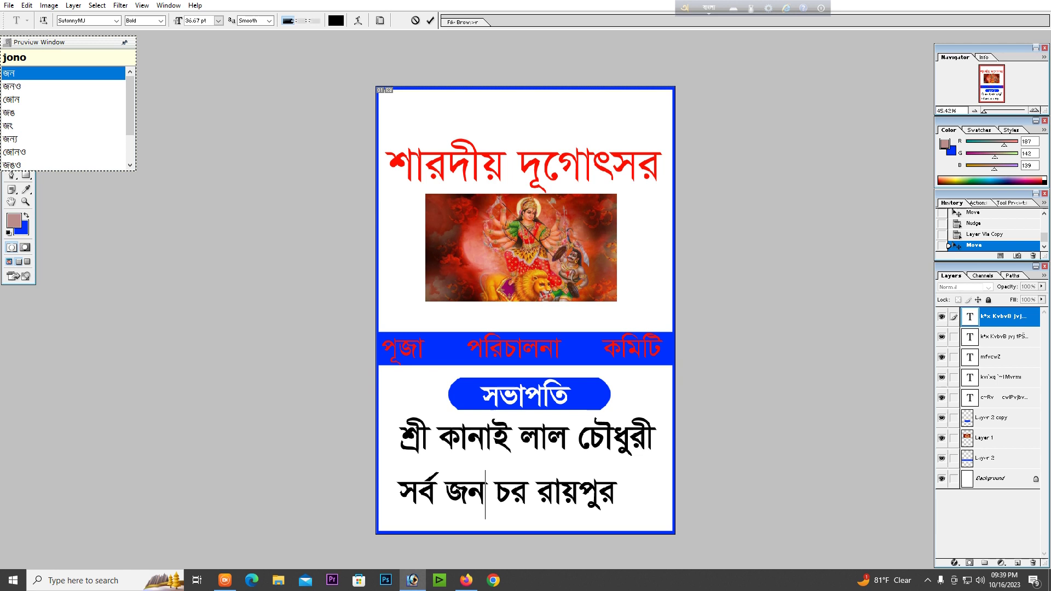
key("BackSpace")
key("BackSpace")
key("BackSpace")
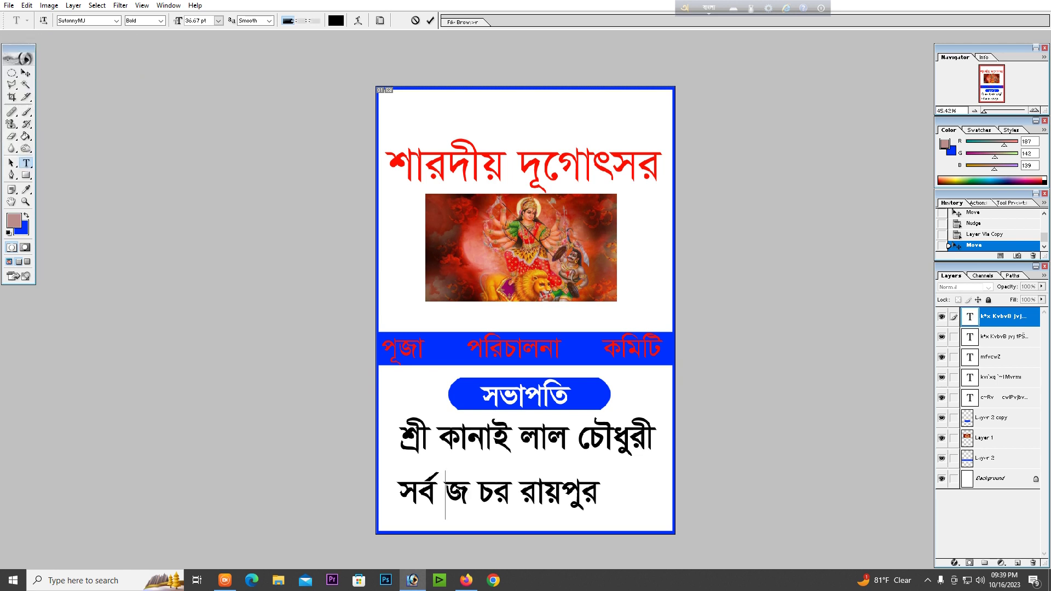
key("BackSpace")
type("jn")
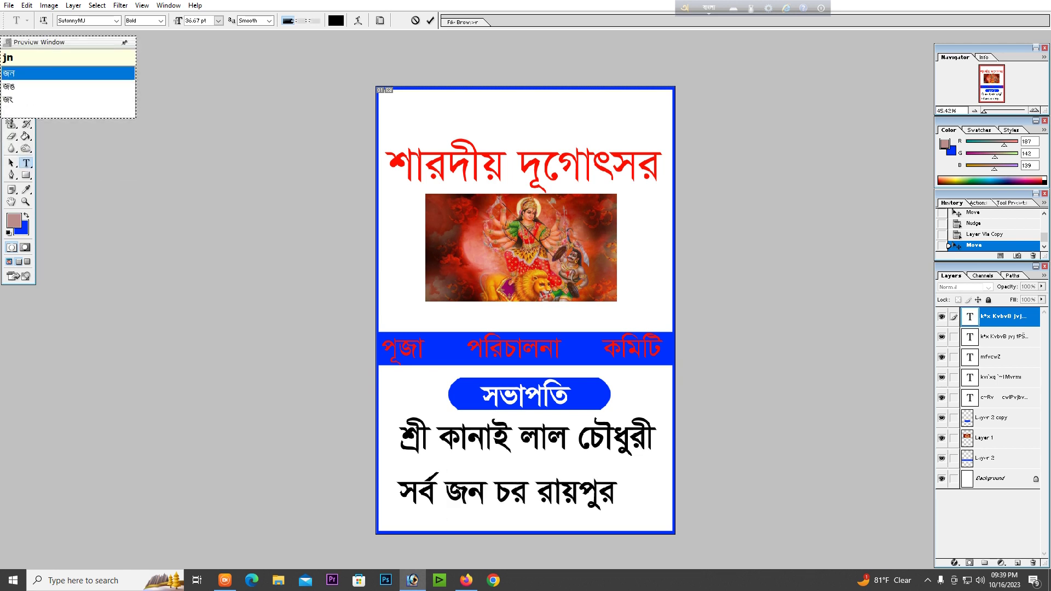
type("In")
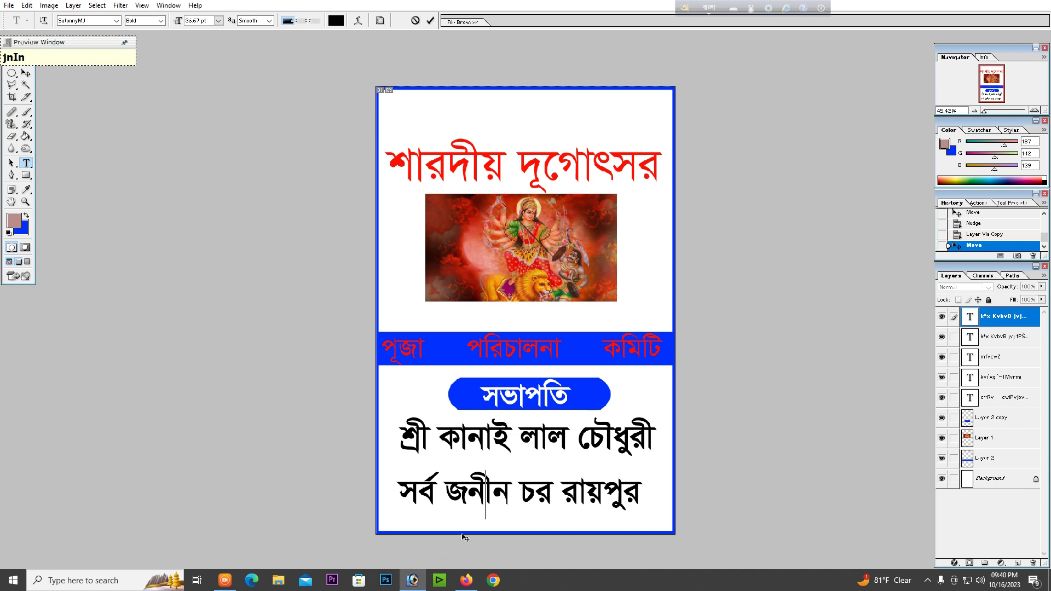
- Correct the leading word to সার্বজনীন and commit the address text
left_click(434, 489)
key("shift+Right")
type("s")
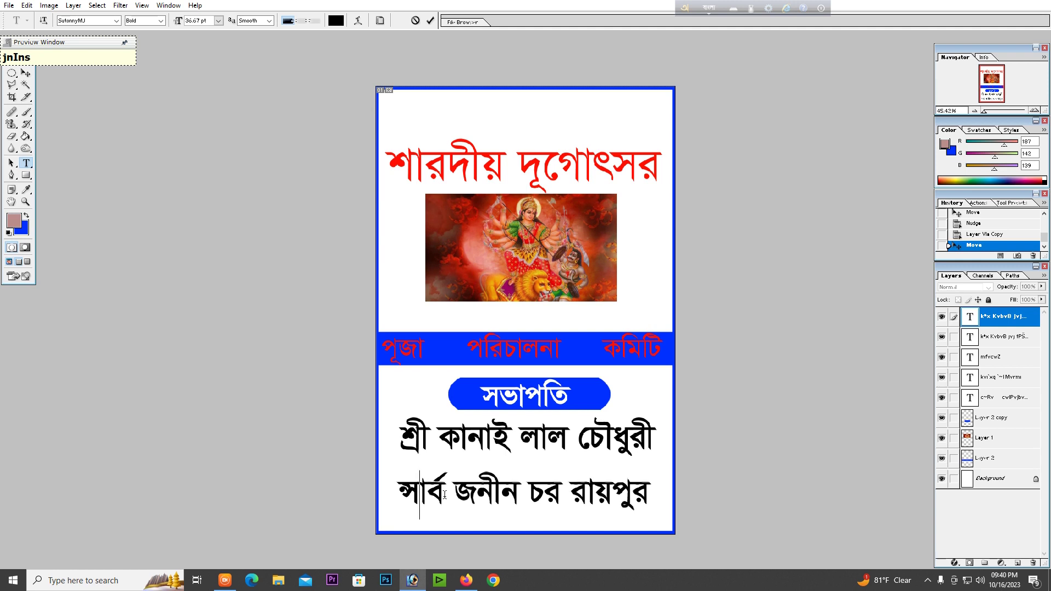
key("Delete")
key("BackSpace")
key("BackSpace")
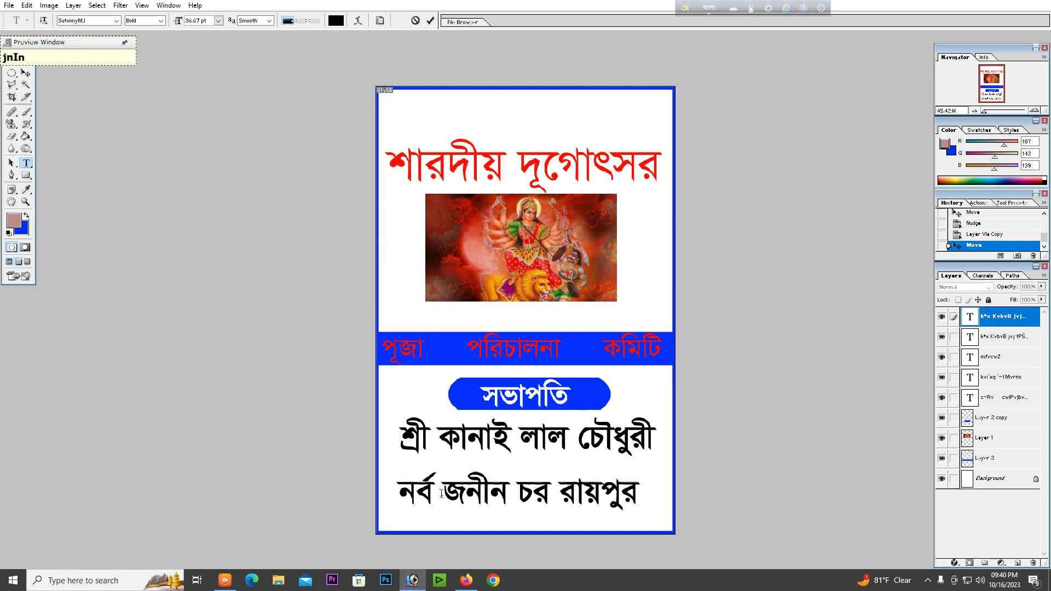
key("BackSpace")
key("F12")
key("F12")
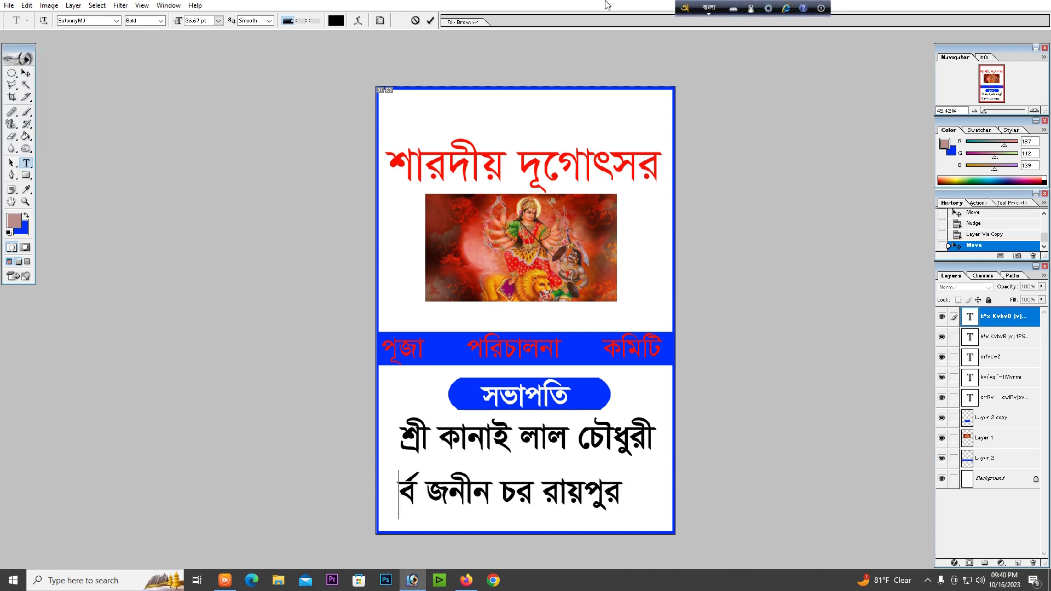
type("sa")
key("Escape")
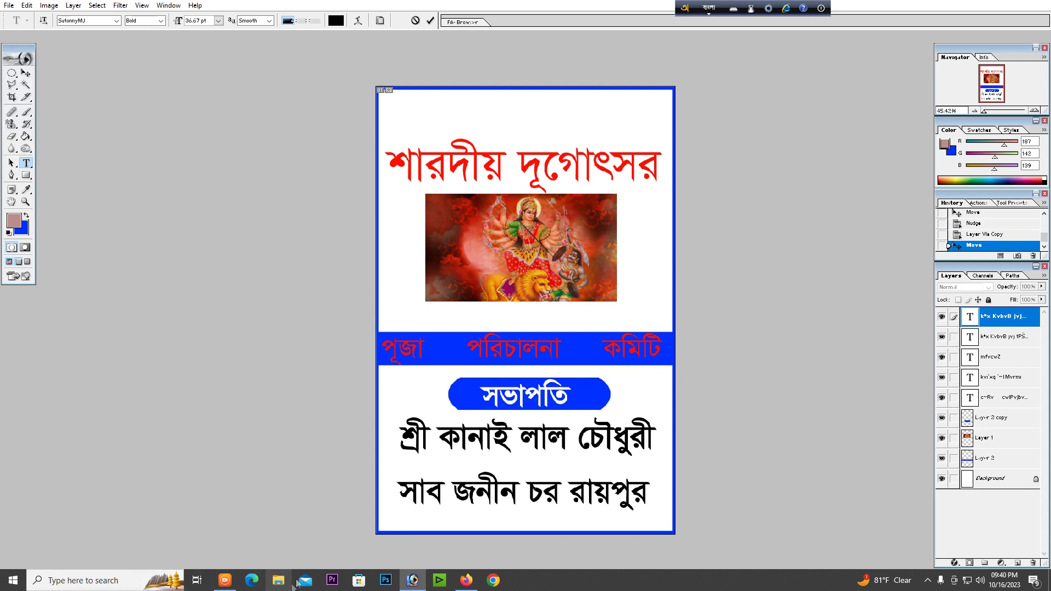
key("Delete")
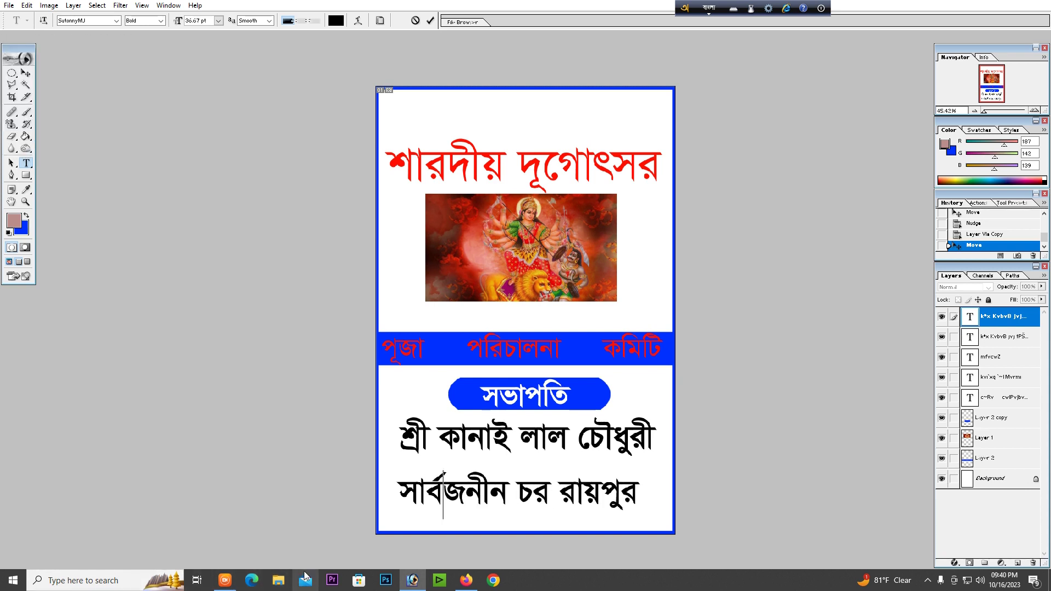
key("ctrl+Return")
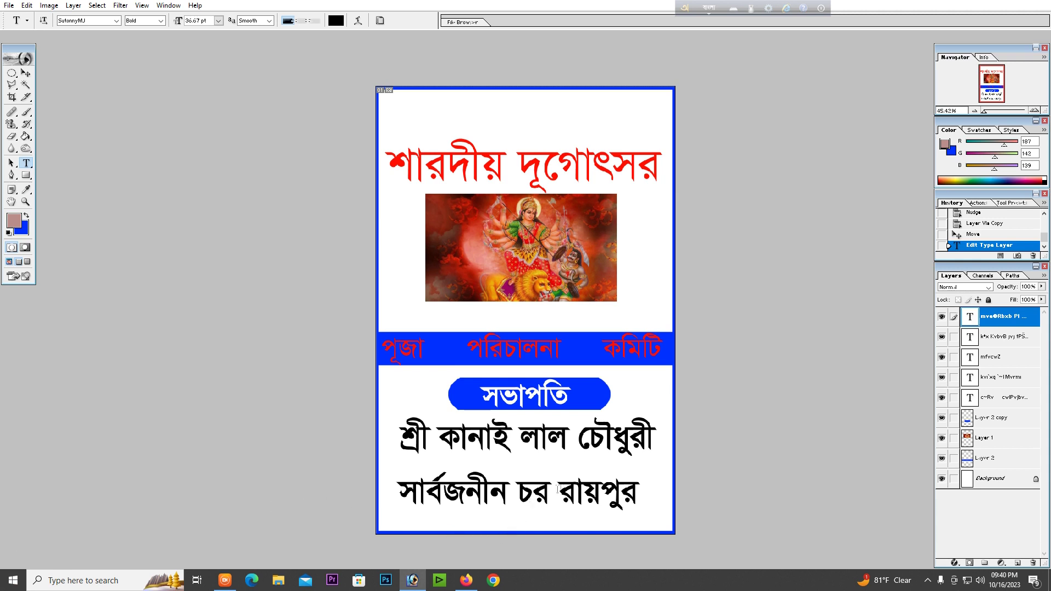
- Prefix the address line with 'শ্রী শ্রী' and begin scaling it down
left_click(402, 490)
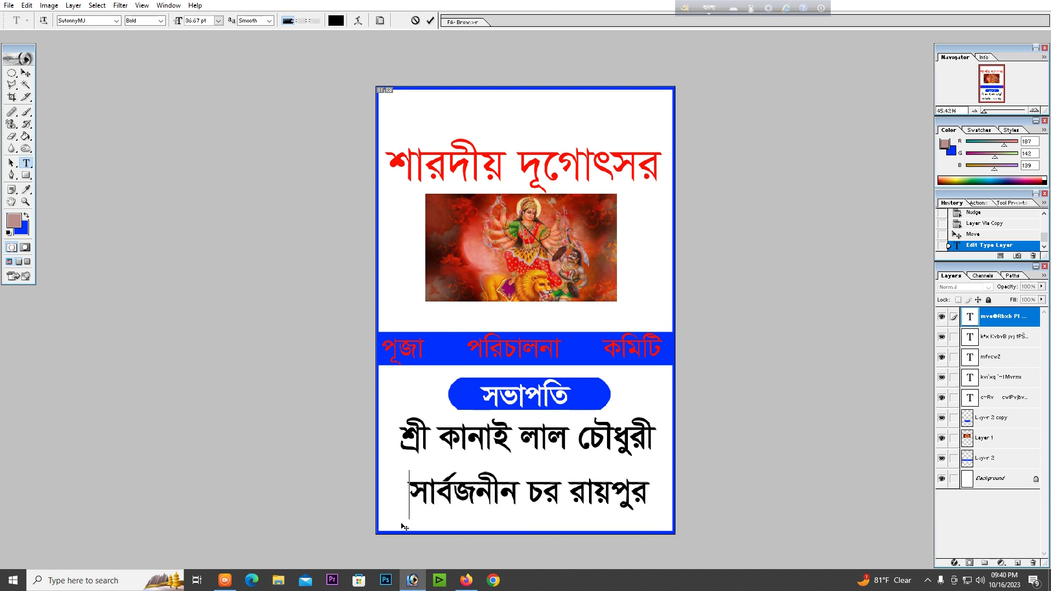
type("SrI")
type("S")
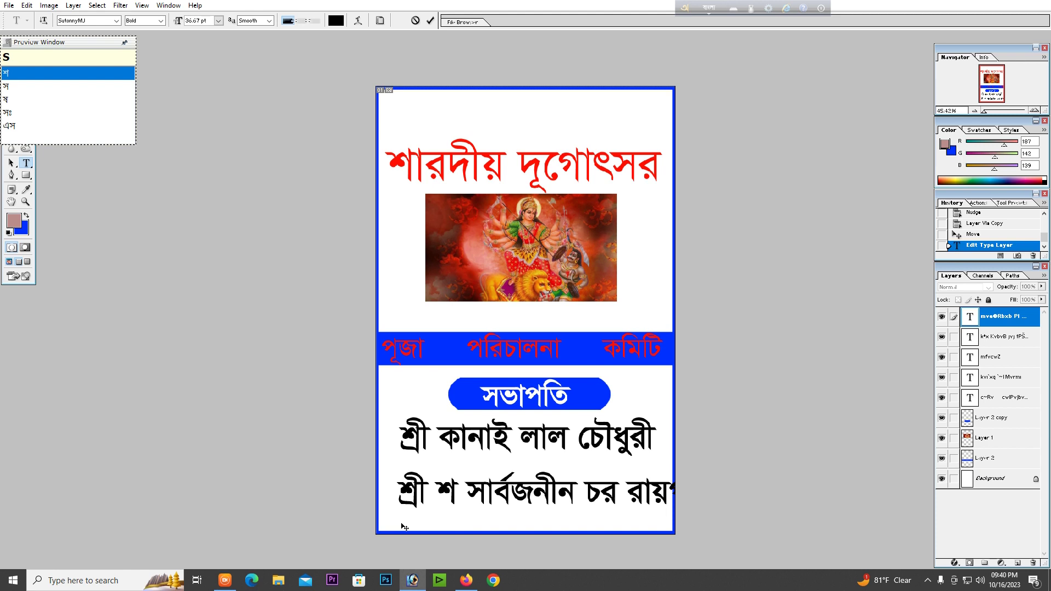
type("rI")
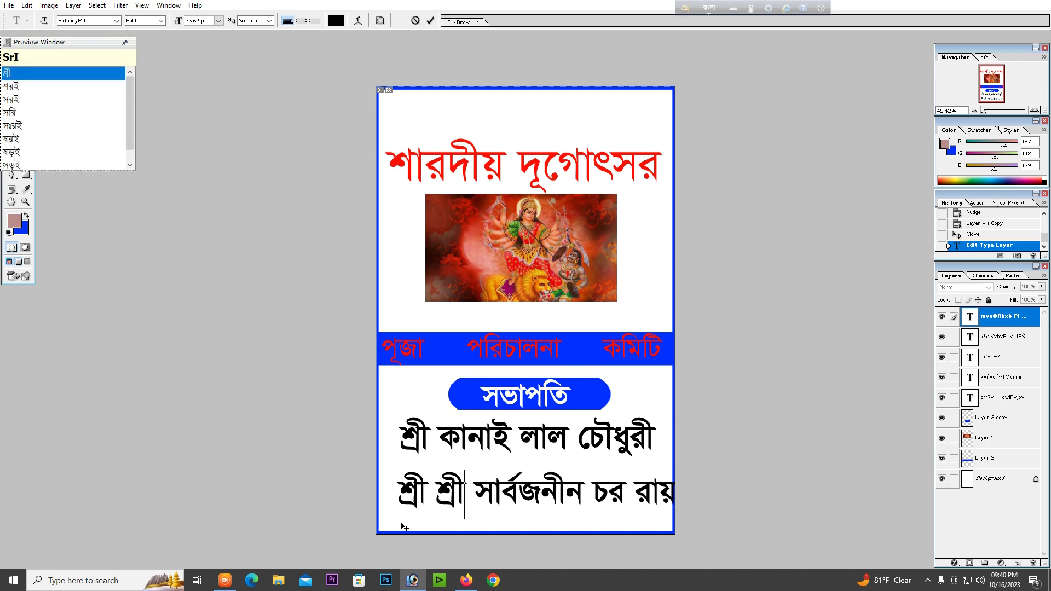
key("ctrl+Return")
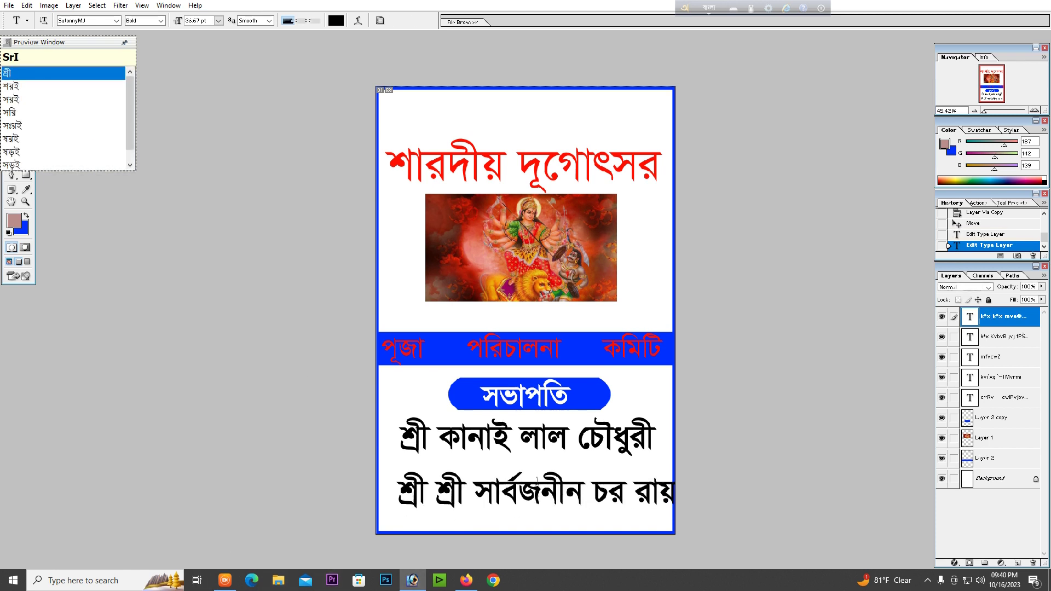
key("F12")
key("v")
key("ctrl+t")
- Shrink the address line to fit the card and nudge it into place
left_click_drag(716, 472, 649, 474)
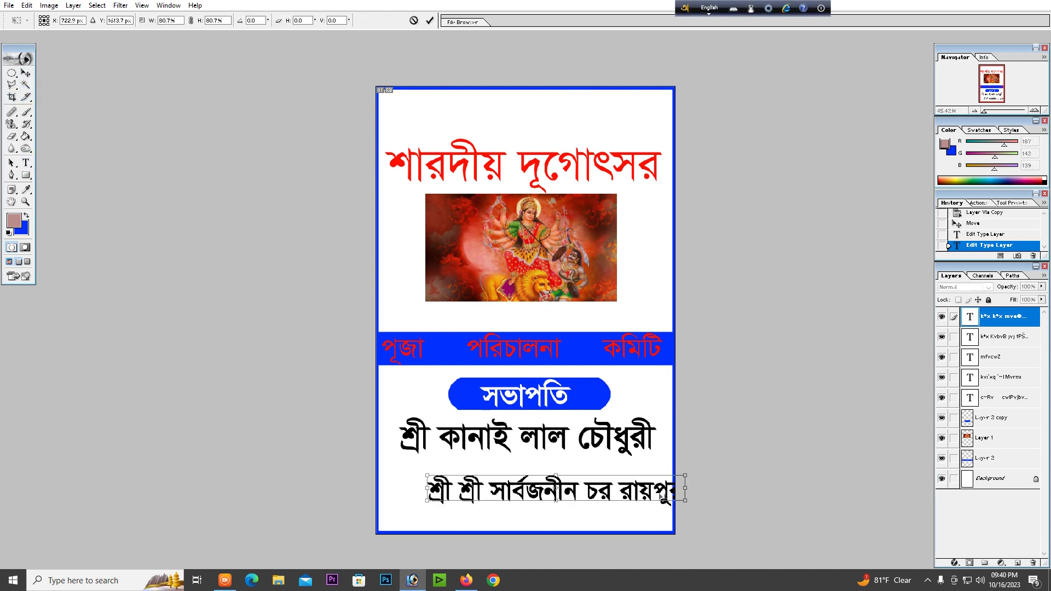
key("Return")
left_click_drag(570, 485, 570, 484)
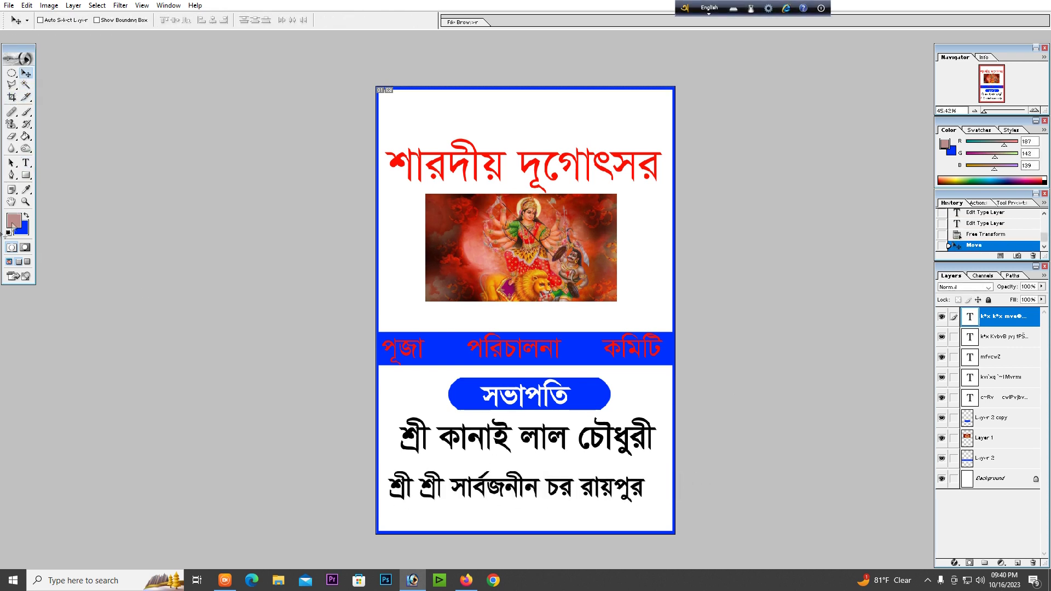
- Append 'চৌধুরী পাড়া' to the end of the address line in Bengali
key("t")
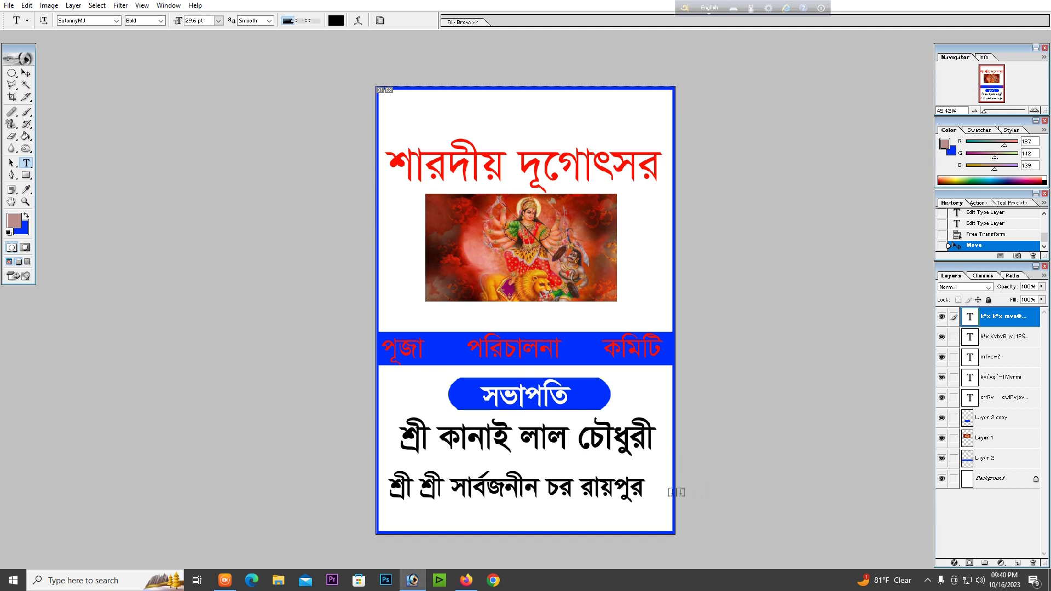
left_click(646, 486)
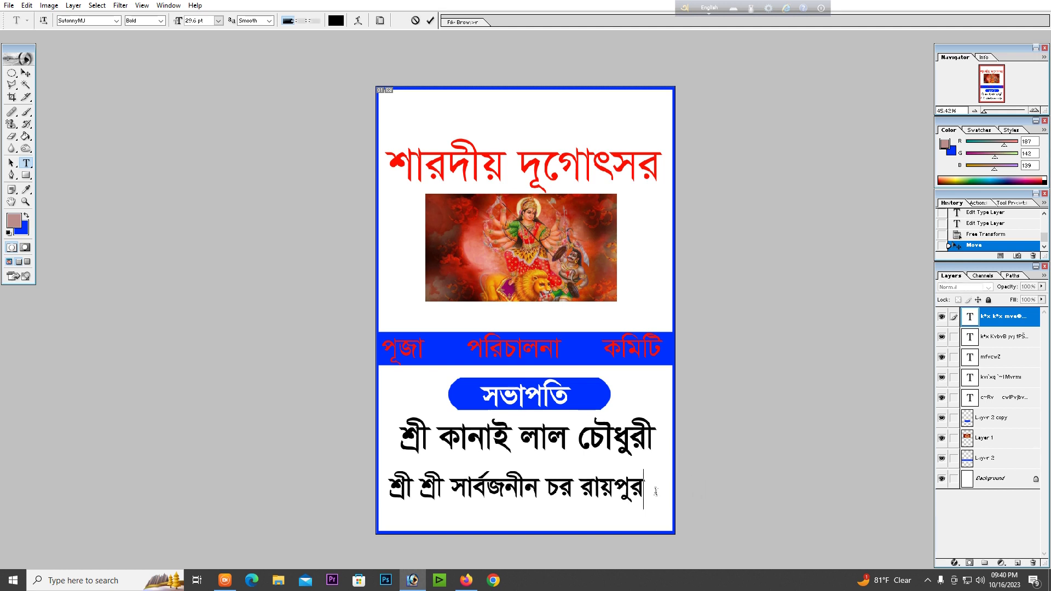
type("c")
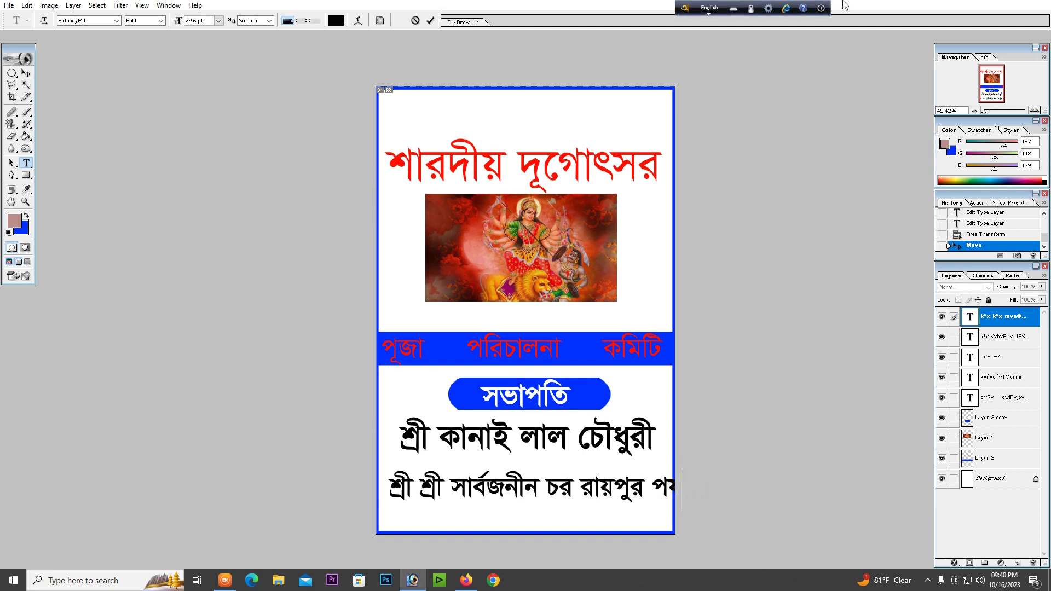
key("BackSpace")
key("F12")
type("co")
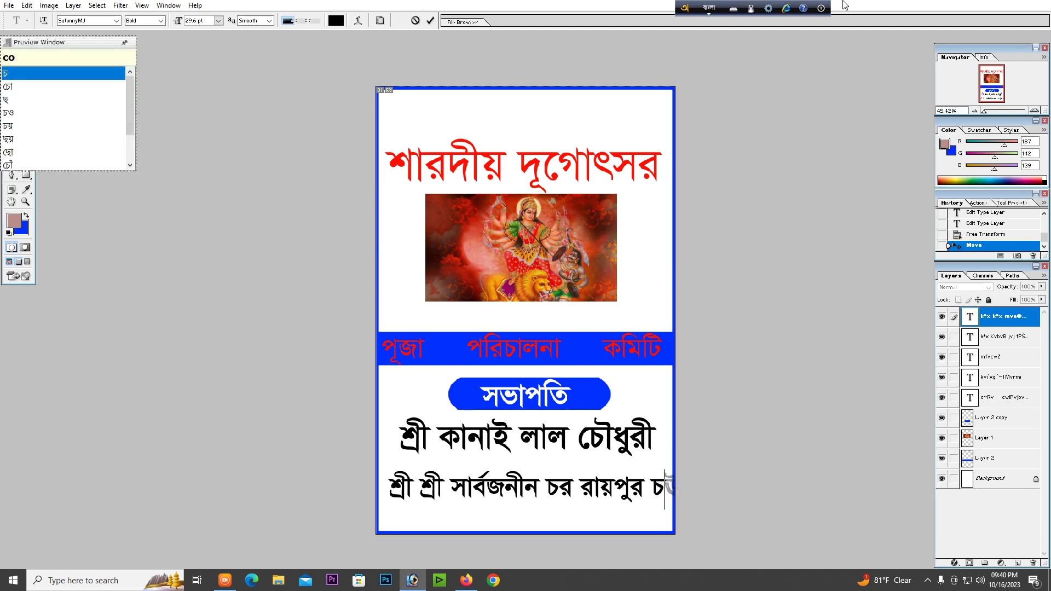
key("BackSpace")
key("BackSpace")
type("cOUdhuri paRa")
- Move the address line left and refit it inside the card
left_click(26, 73)
left_click_drag(755, 470, 667, 482)
key("ctrl+t")
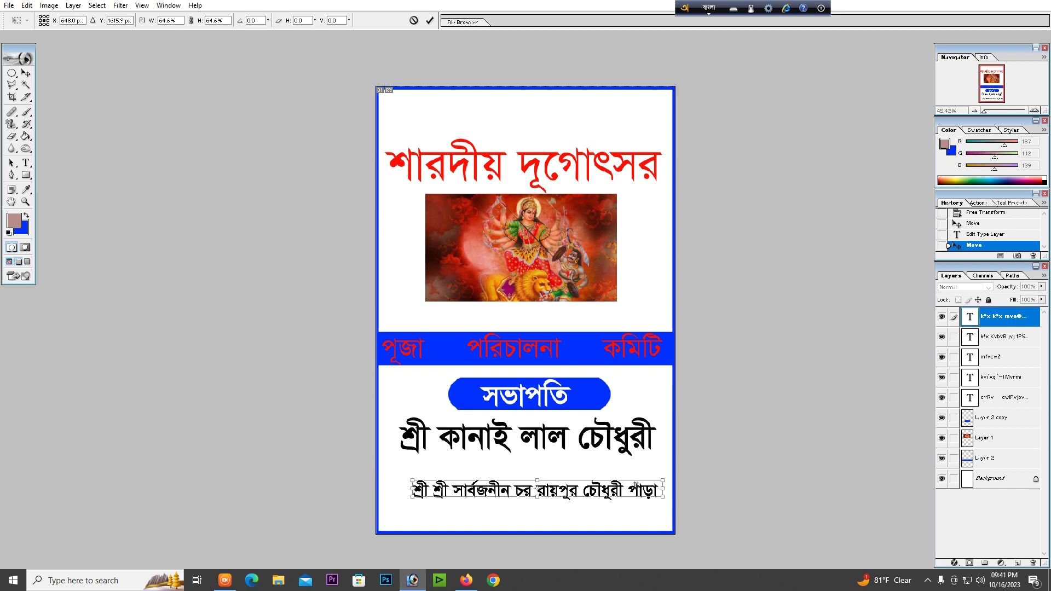
key("Return")
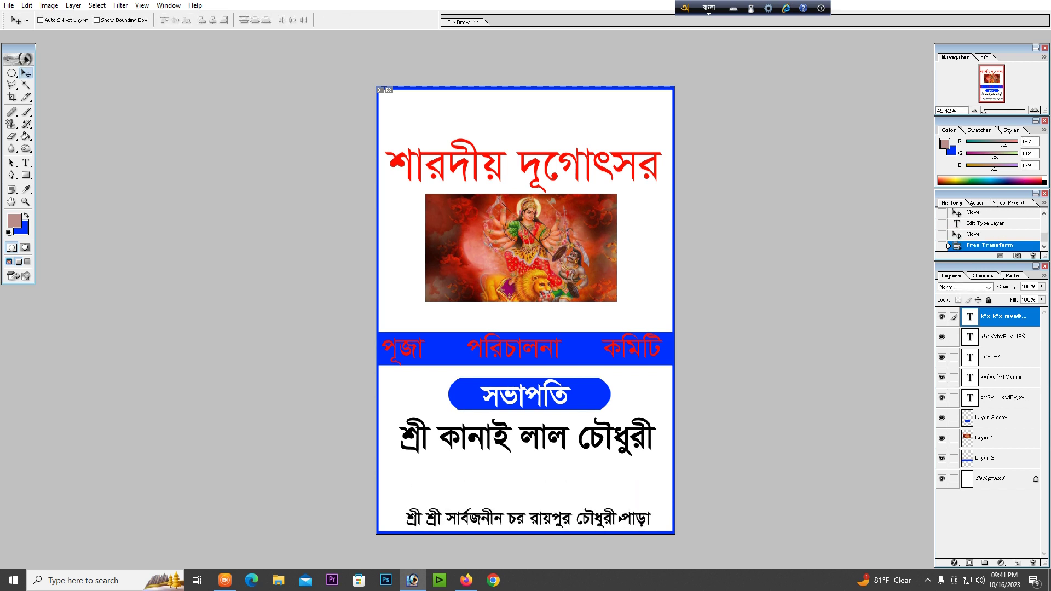
- Enlarge the address line to about 109% and nudge it above the lower blue border
left_click_drag(528, 514, 524, 518)
key("ctrl+t")
left_click_drag(663, 506, 666, 504)
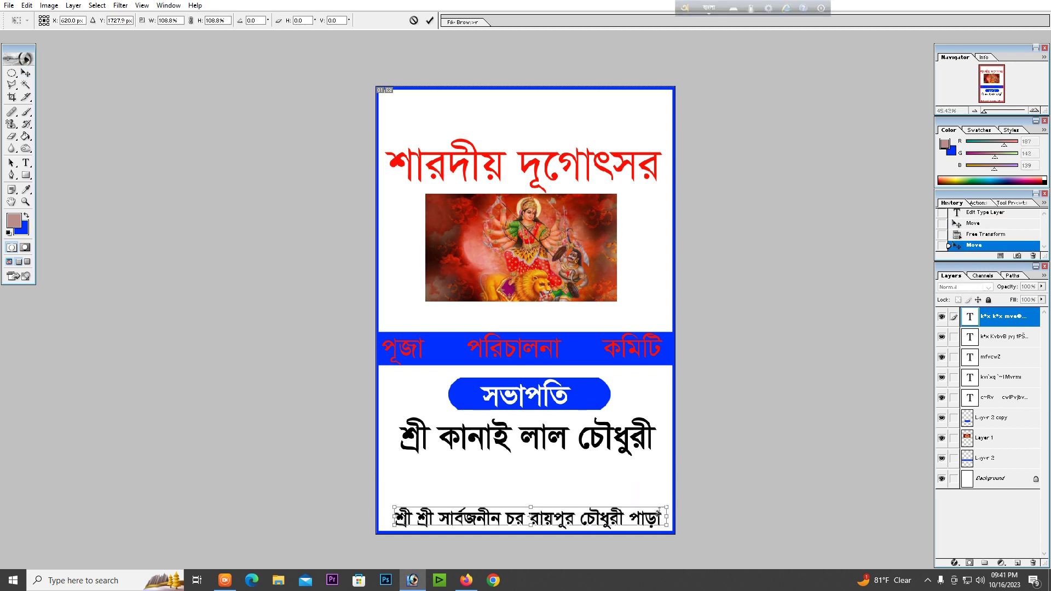
key("Return")
key("Up")
key("Up")
key("Up")
key("Up")
key("Up")
key("Up")
key("Left")
key("Left")
key("Left")
key("shift+Left")
key("shift+Left")
key("shift+Left")
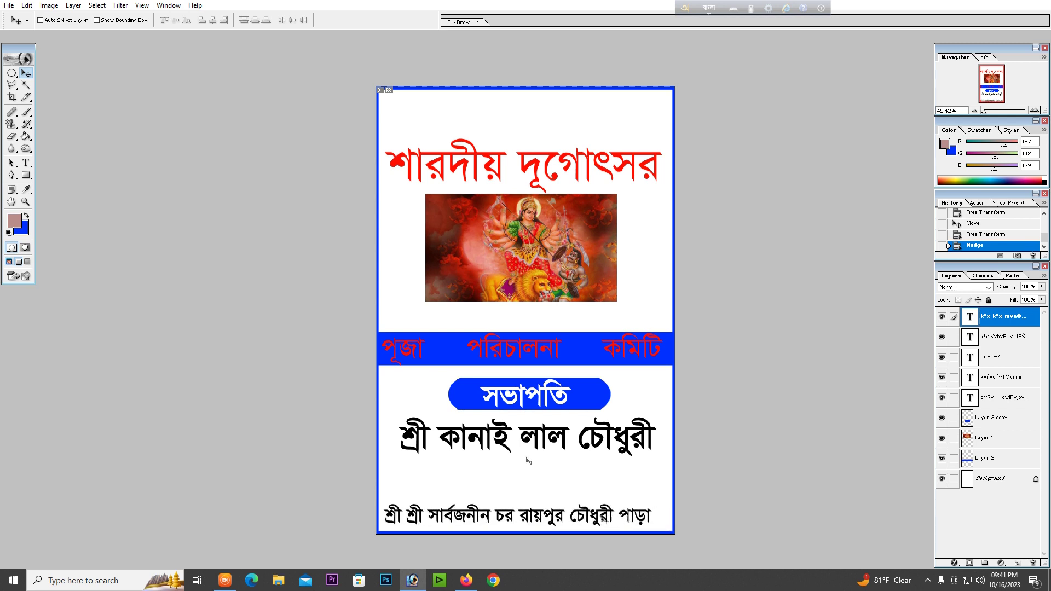
- Append ', সিরাজগঞ্জ' to the end of the address line and commit it
key("t")
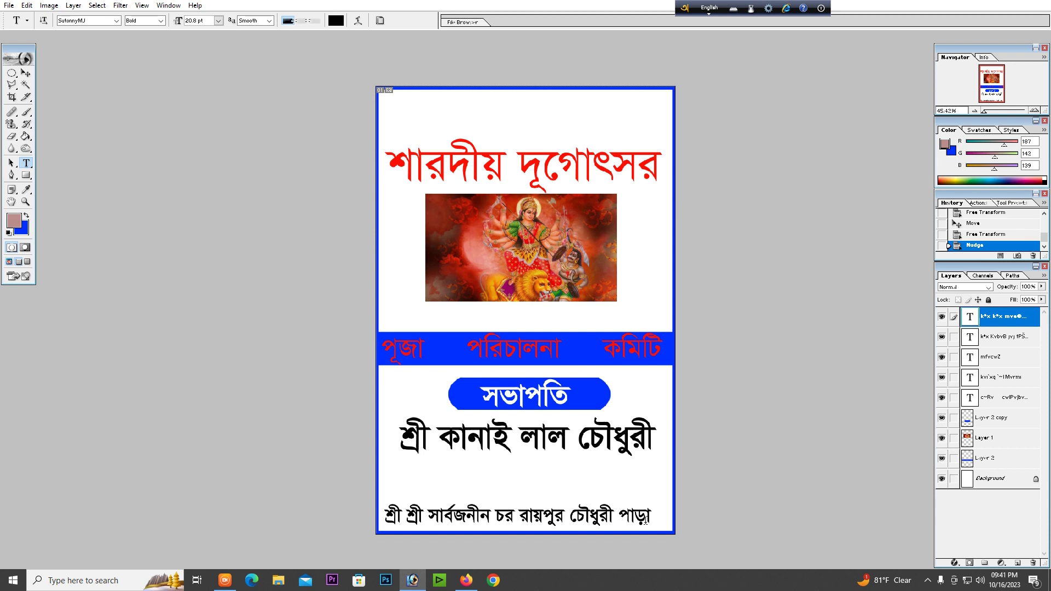
left_click(648, 519)
type(", sirajgnj")
key("Return")
key("ctrl+Return")
- Lower the speaker volume and move the address line left back onto the card
left_click(980, 580)
scroll(963, 553, "down", 6)
left_click(145, 171)
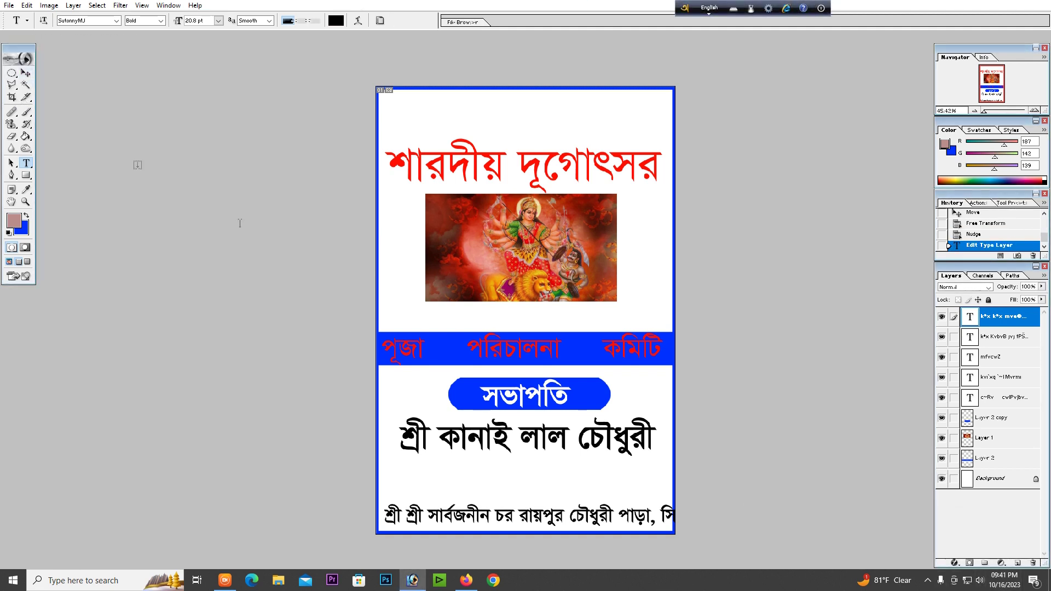
key("v")
key("ctrl+minus")
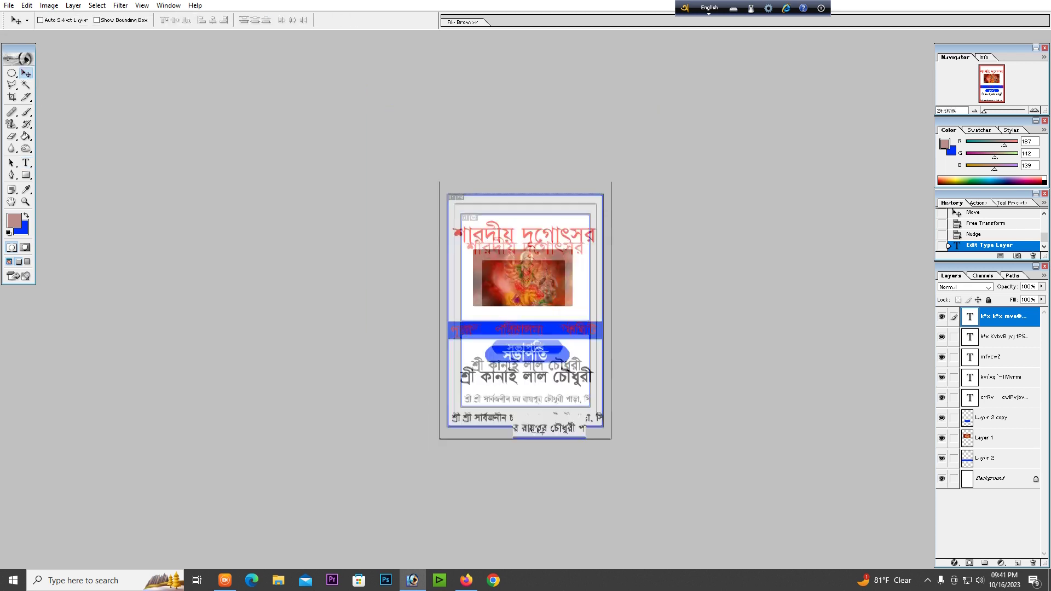
key("ctrl+t")
key("F12")
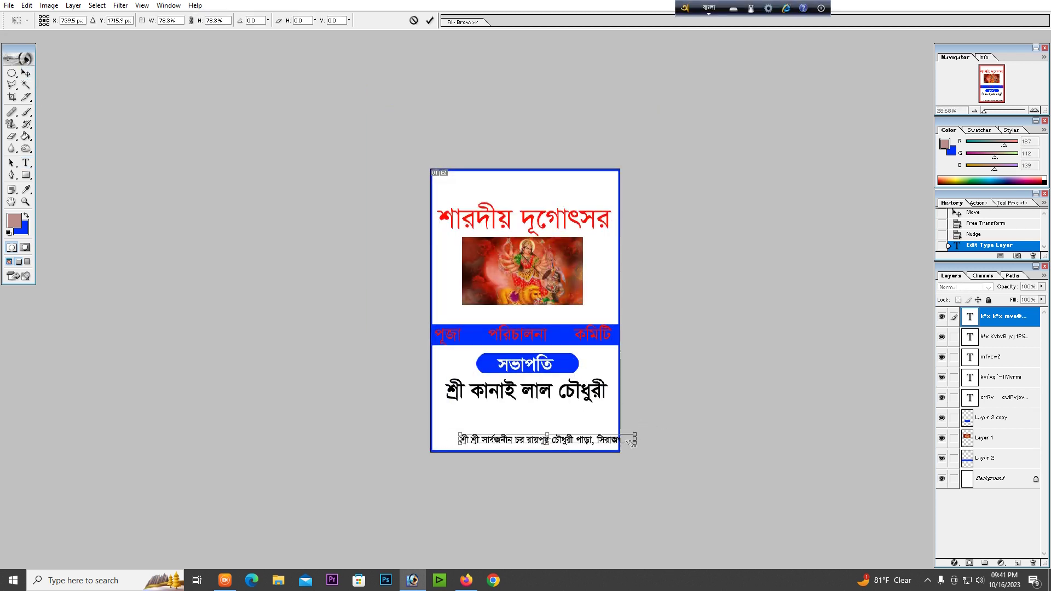
key("Return")
left_click_drag(599, 441, 576, 442)
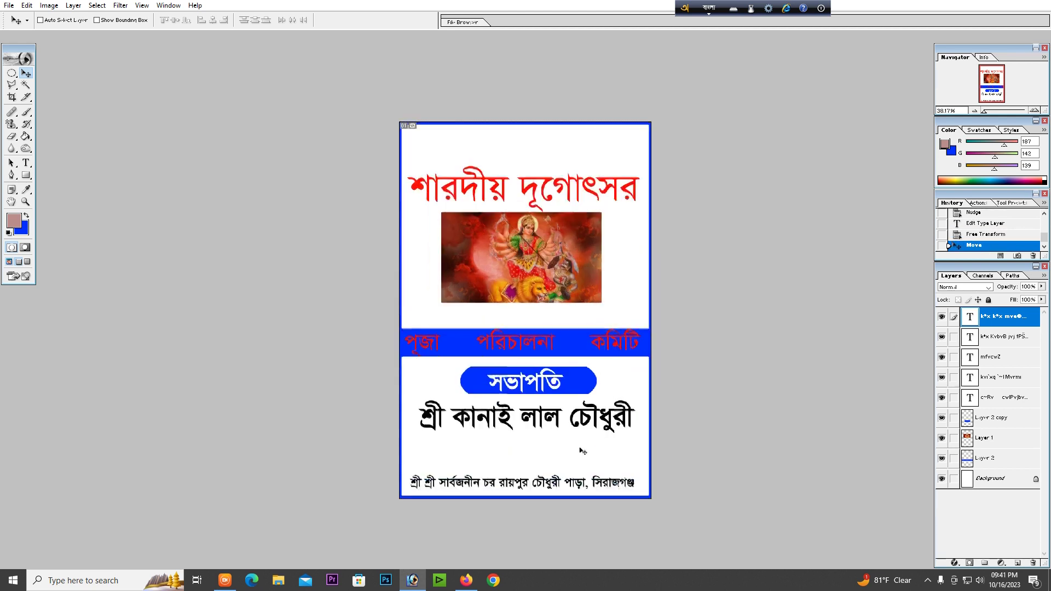
- Show the rulers, enlarge the address line to about 104% and nudge it into place
scroll(637, 459, "up", 4)
key("ctrl+minus")
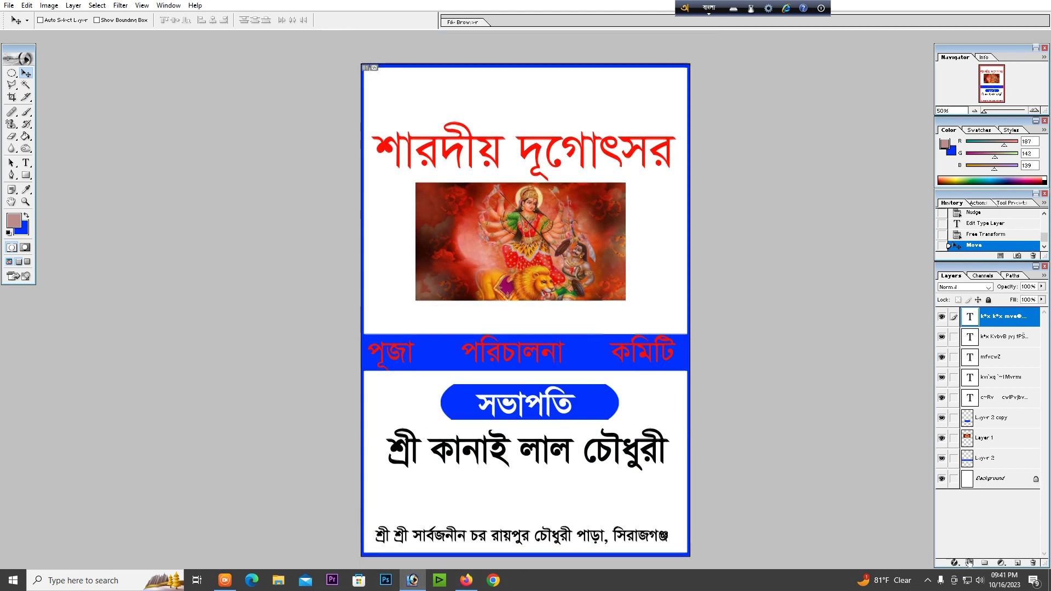
key("ctrl+minus")
key("F12")
scroll(622, 510, "up", 2)
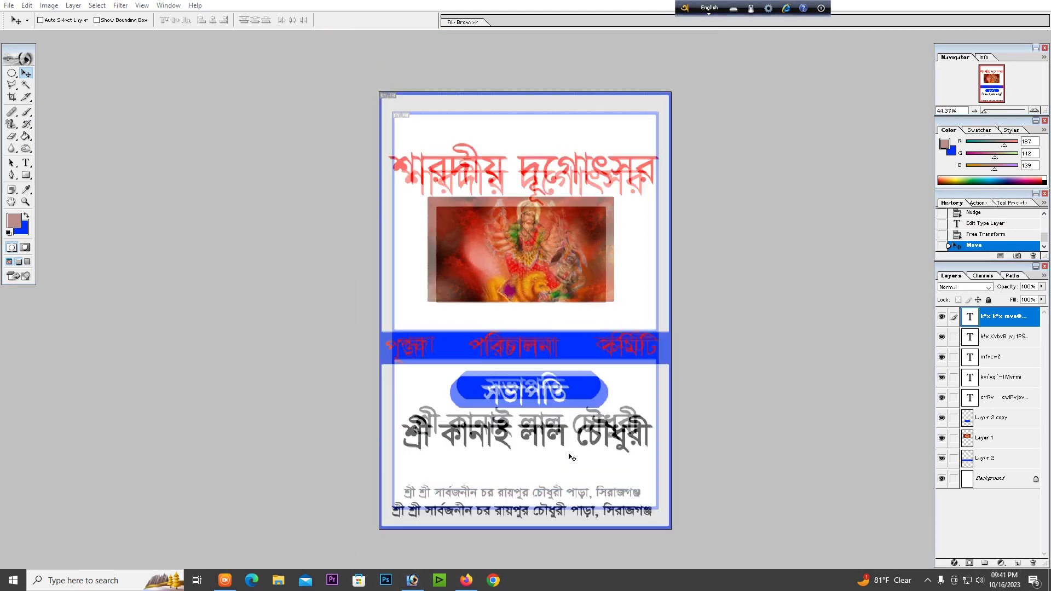
key("F12")
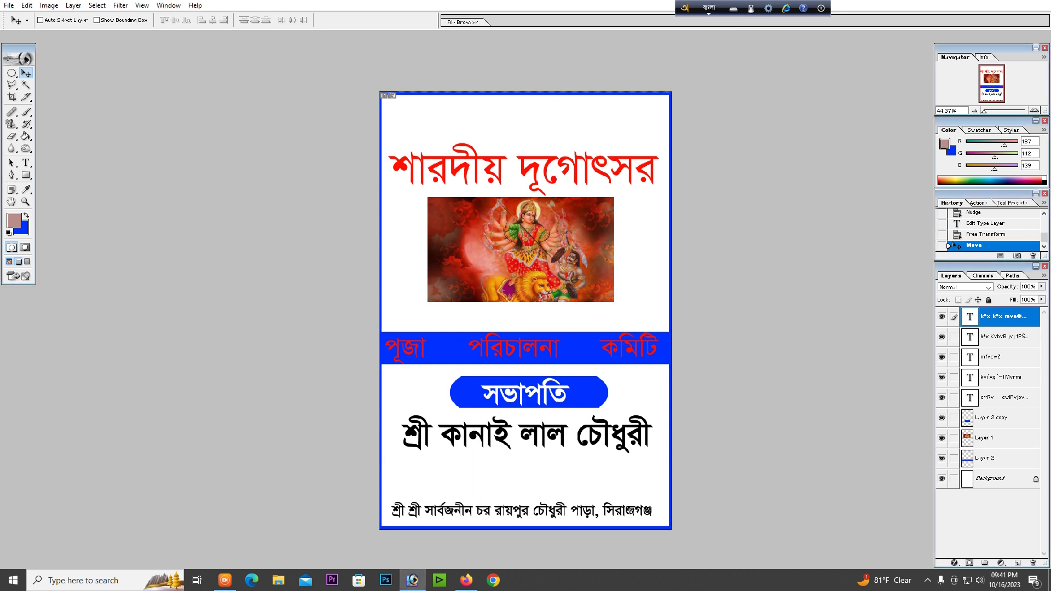
key("ctrl+r")
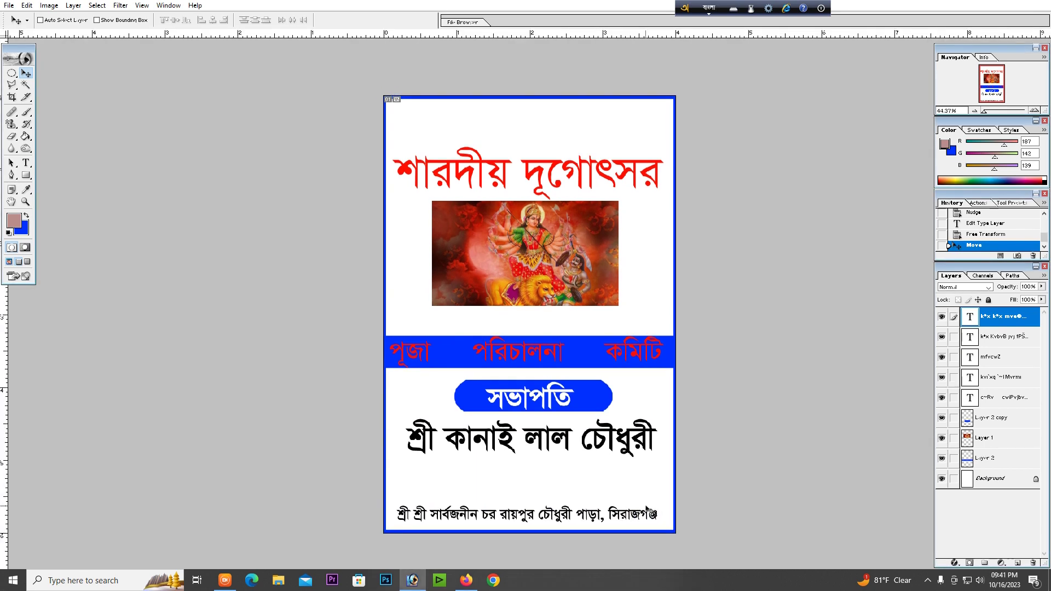
key("ctrl+t")
left_click_drag(666, 505, 672, 506)
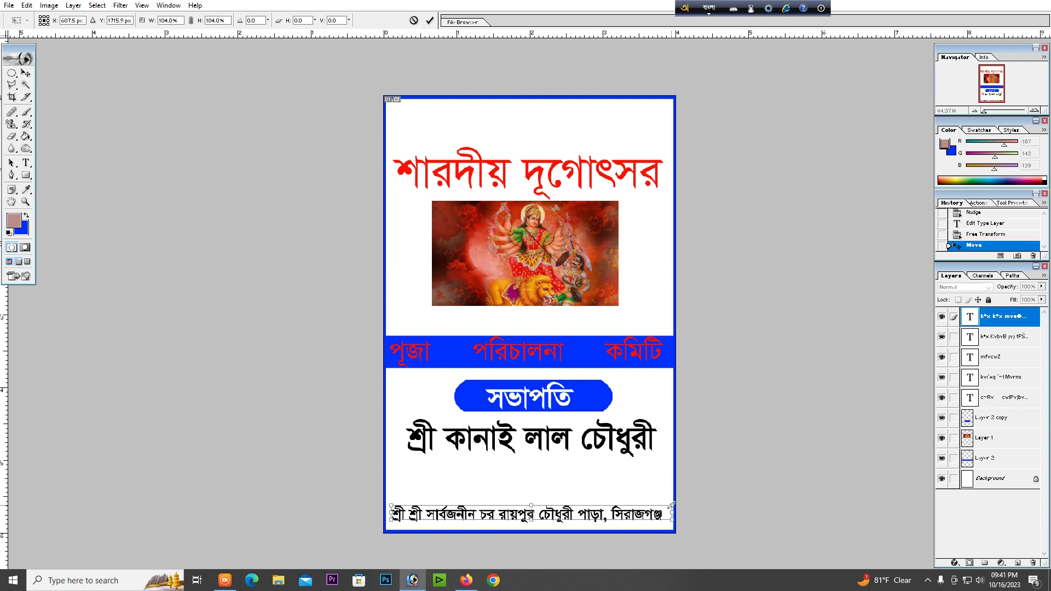
key("Return")
key("Down")
key("Down")
key("Down")
key("Down")
key("Down")
key("Down")
key("Up")
key("Up")
key("Up")
key("Up")
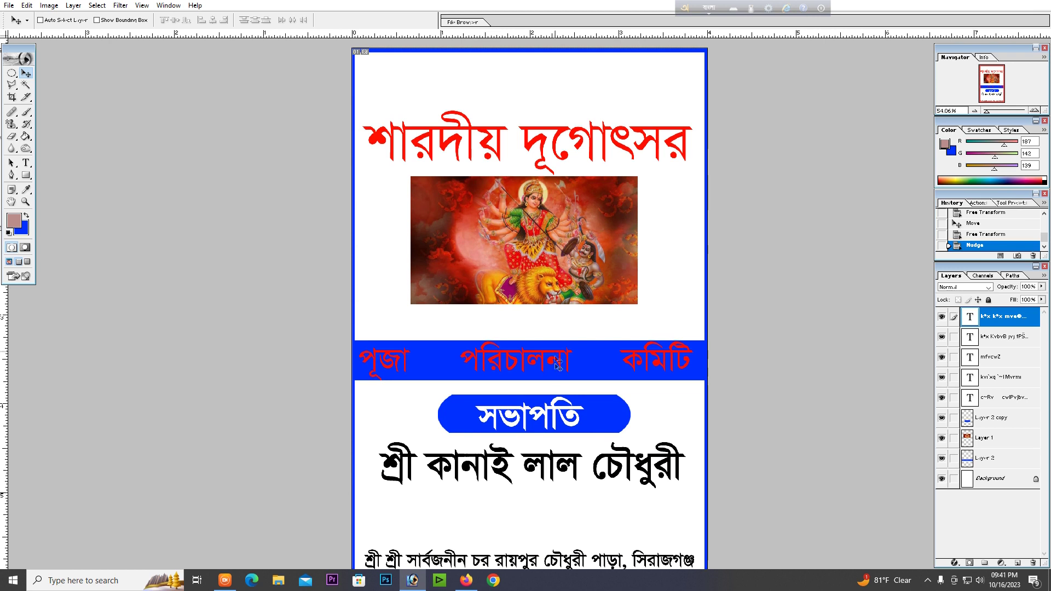
- Change the পূজা পরিচালনা কমিটি band text colour from red to white
right_click(552, 362)
left_click(554, 366)
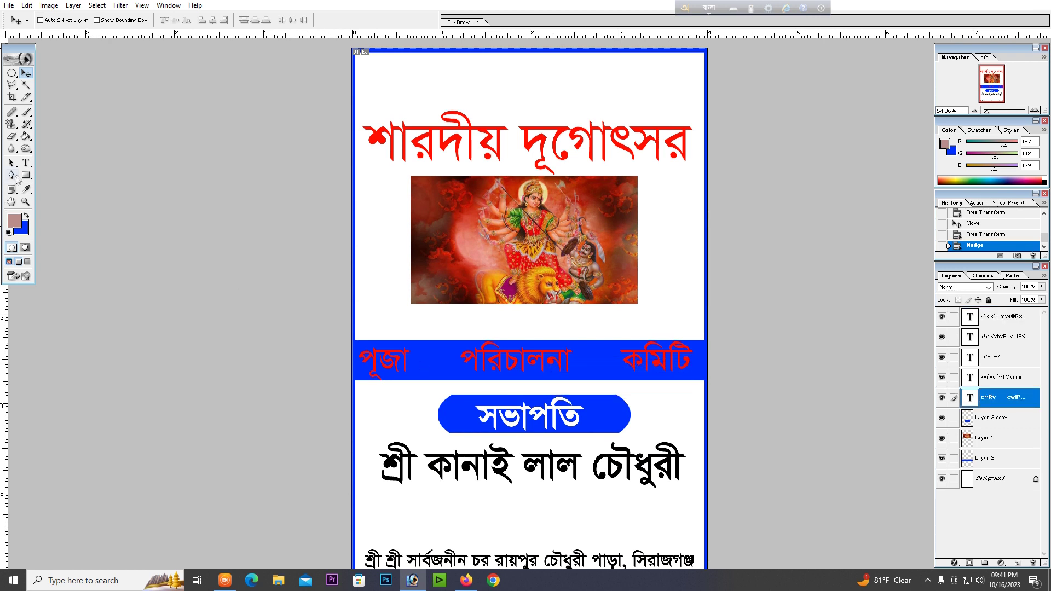
left_click(26, 163)
triple_click(521, 376)
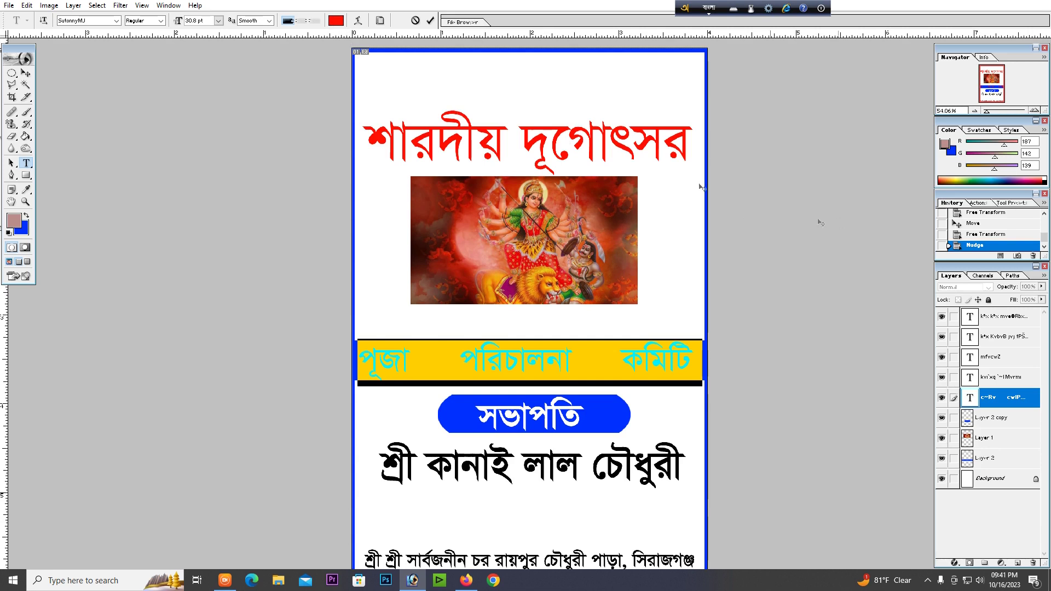
left_click(334, 22)
left_click_drag(872, 271, 748, 183)
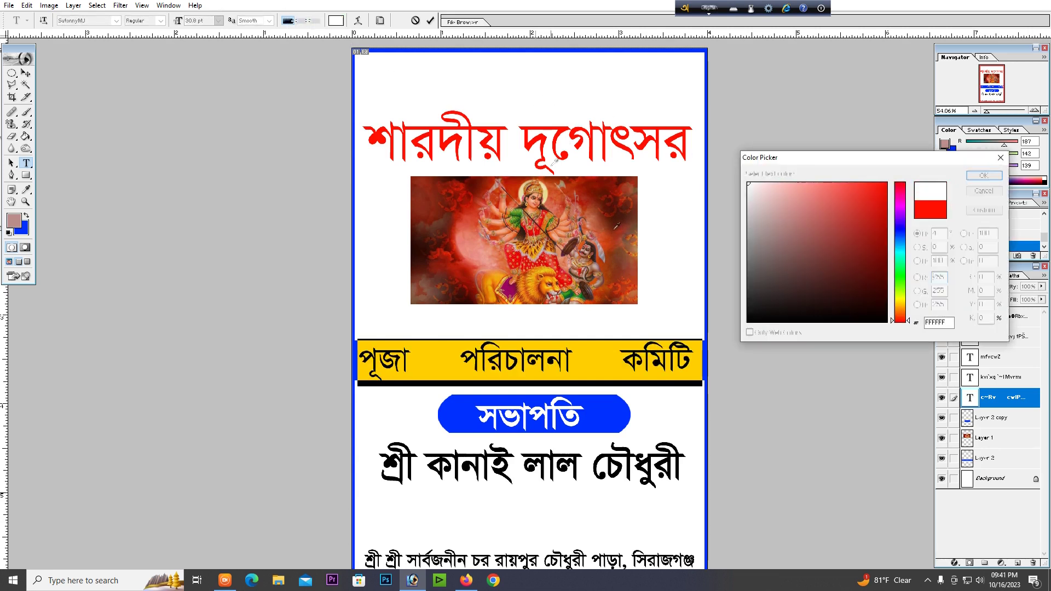
left_click(984, 175)
key("ctrl+Return")
- Reselect the band text, confirm its colour stays white, and commit the edit
left_click(579, 365)
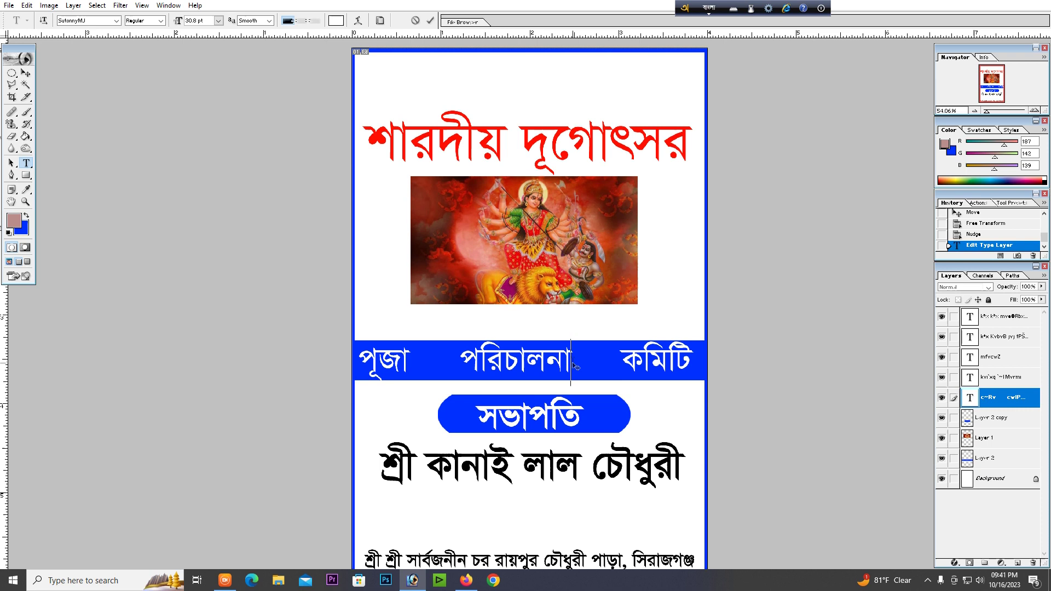
key("ctrl+a")
left_click(336, 21)
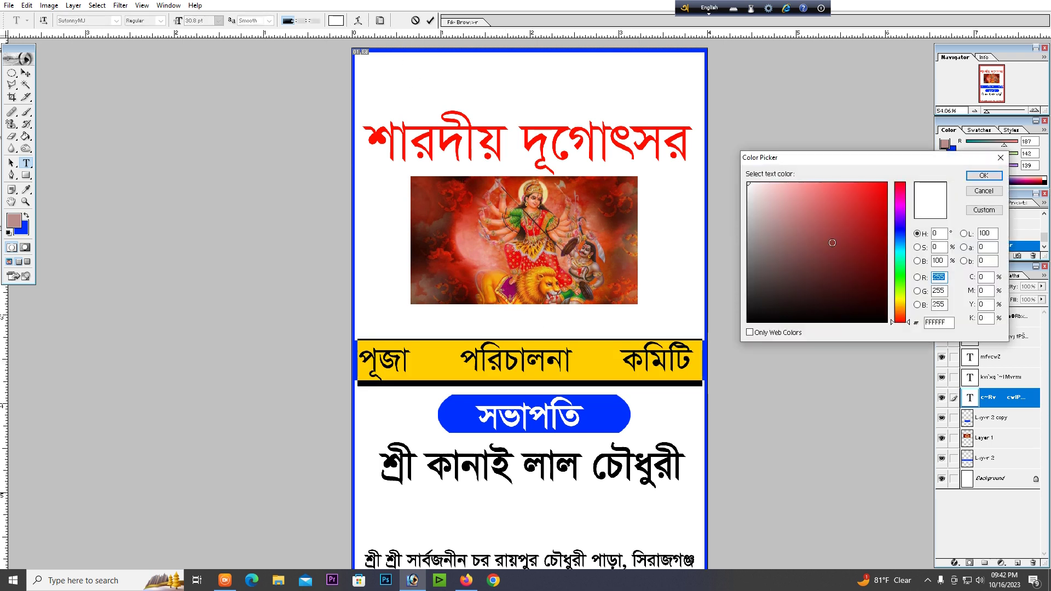
key("Return")
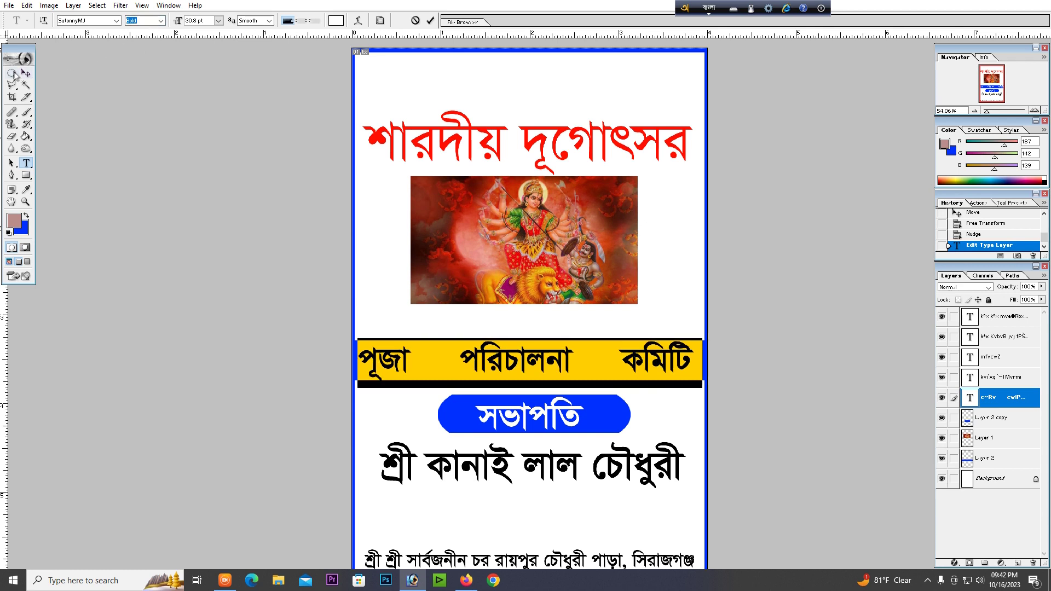
left_click(25, 73)
- Shrink the white band text to about 96% and nudge it down slightly
key("ctrl+t")
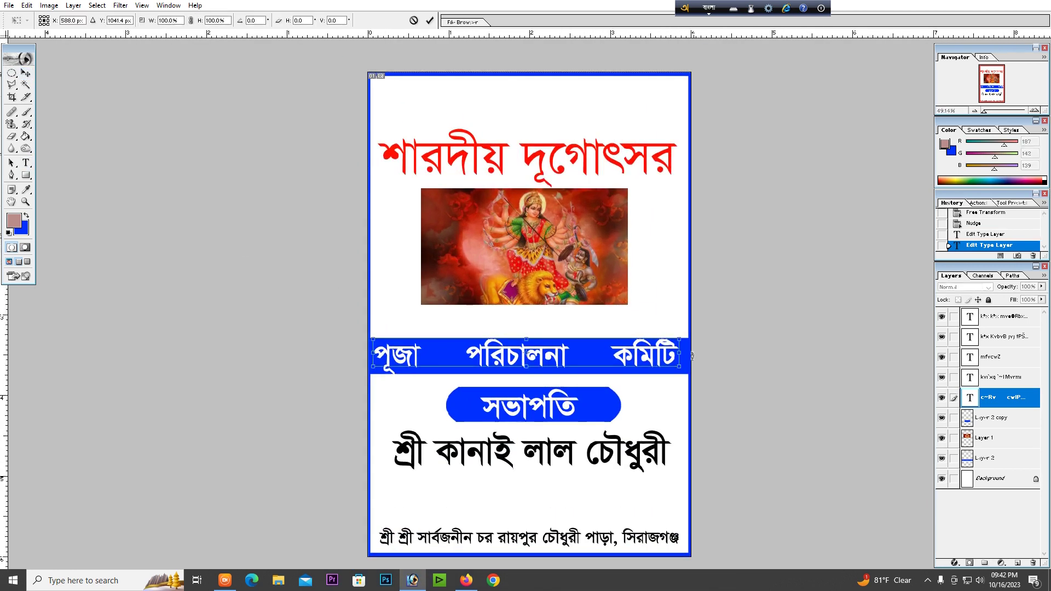
left_click_drag(684, 338, 670, 346)
key("Return")
key("Down")
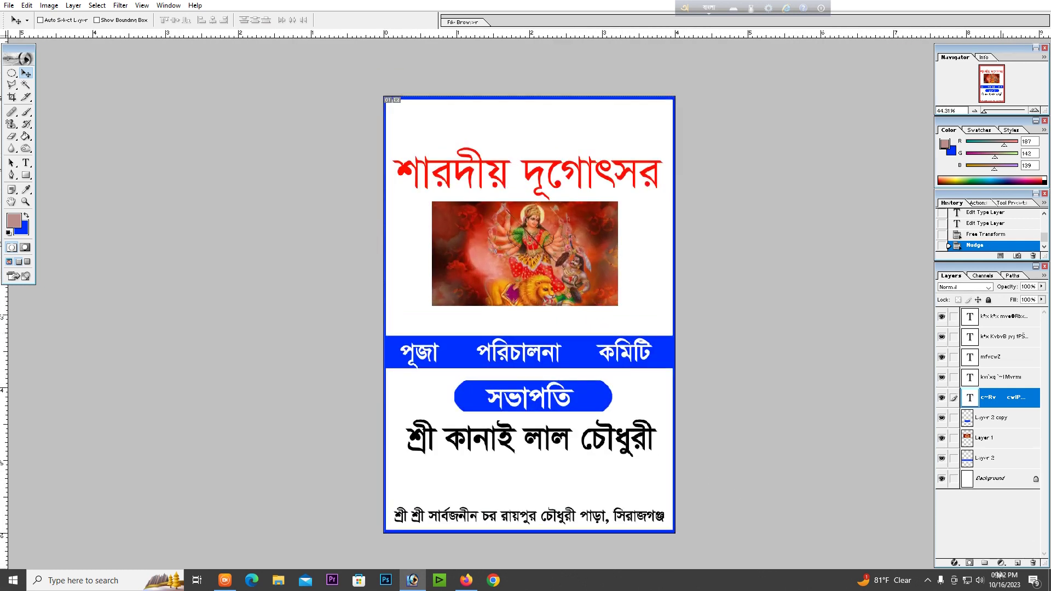
left_click(980, 580)
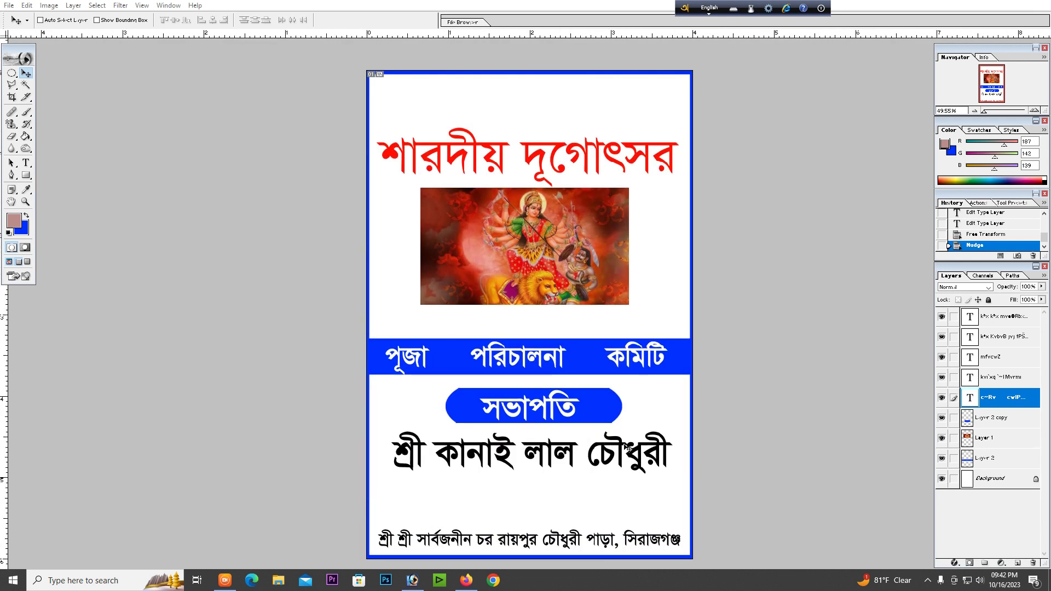
key("F12")
right_click(638, 452)
left_click(657, 453)
key("ctrl+t")
left_click_drag(673, 433, 680, 433)
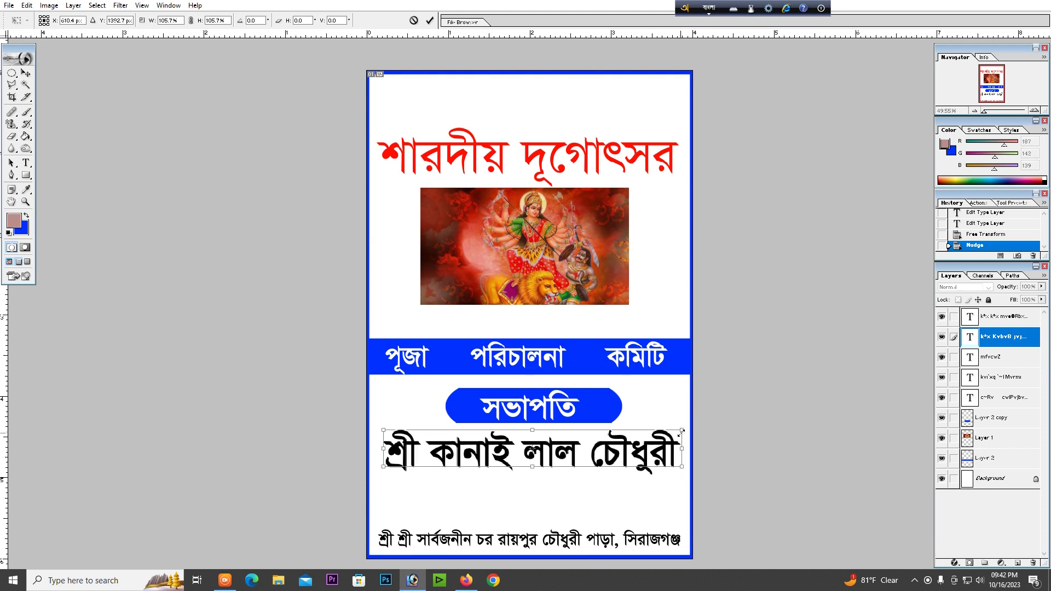
key("Return")
key("Down")
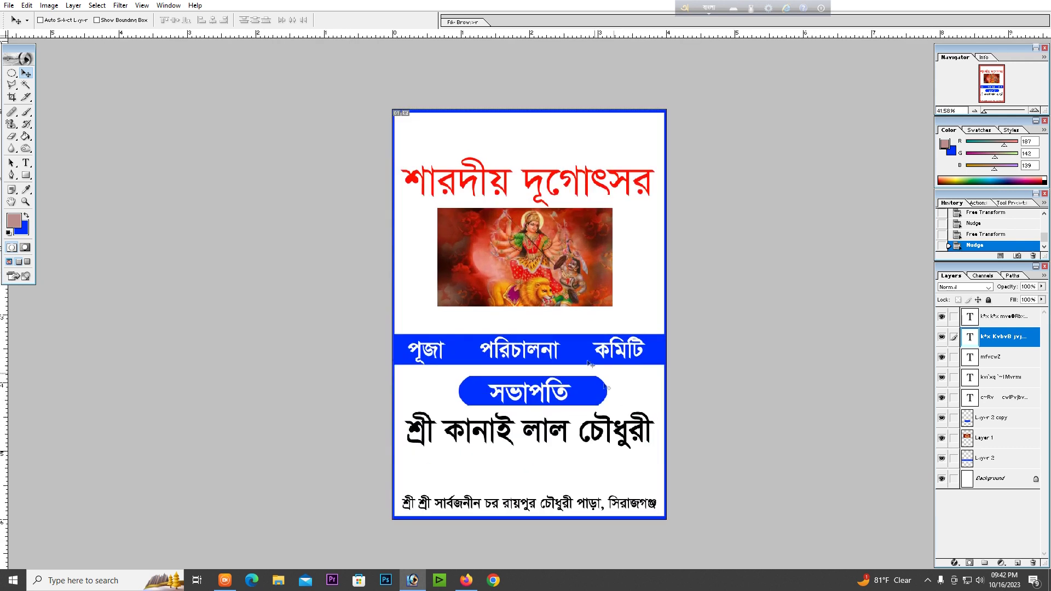
left_click(25, 163)
- Set the red headline's font style to Bold
left_click(416, 167)
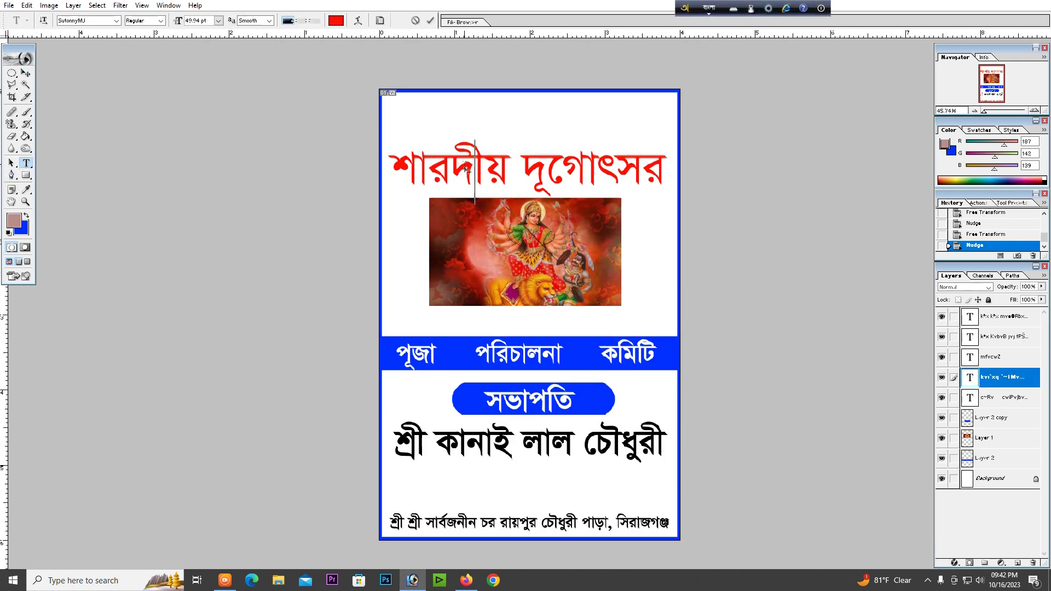
key("ctrl+a")
left_click(141, 20)
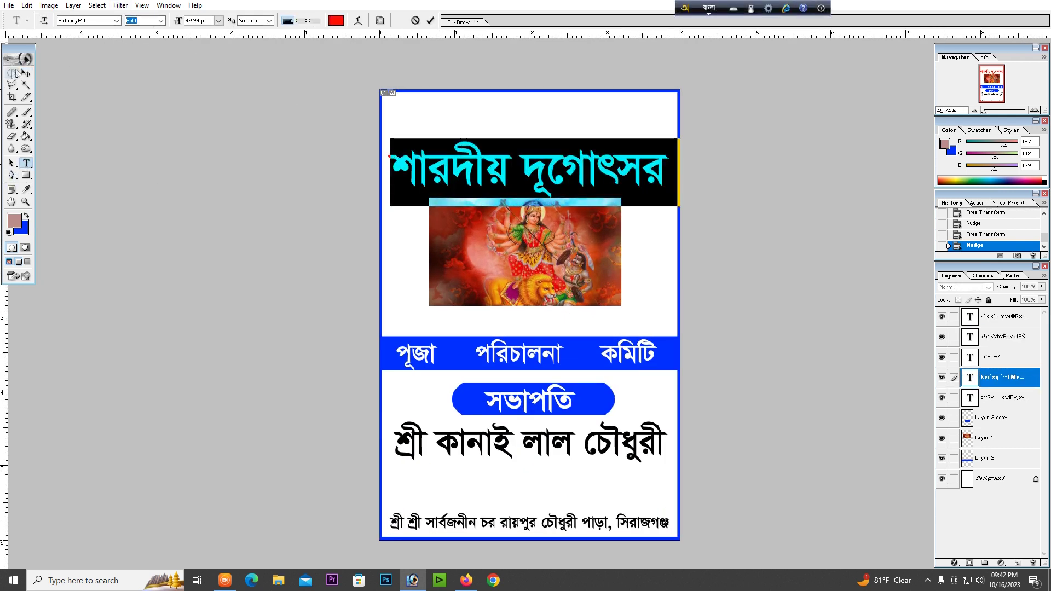
left_click(25, 73)
- Zoom in and out to check the bold headline within the whole card layout
key("Up")
key("ctrl+plus")
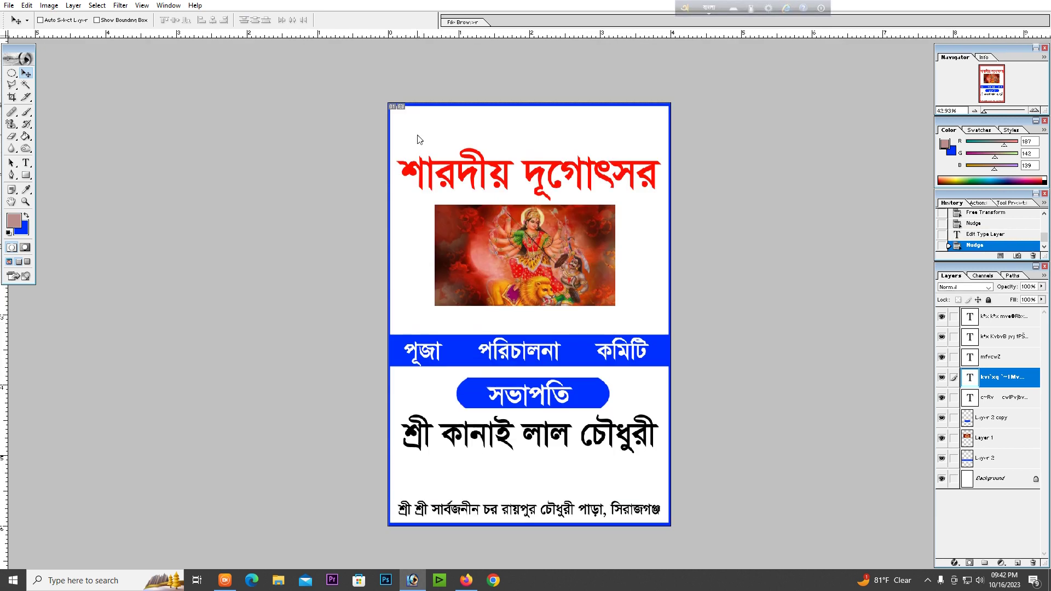
left_click(679, 312, "ctrl")
key("ctrl+minus")
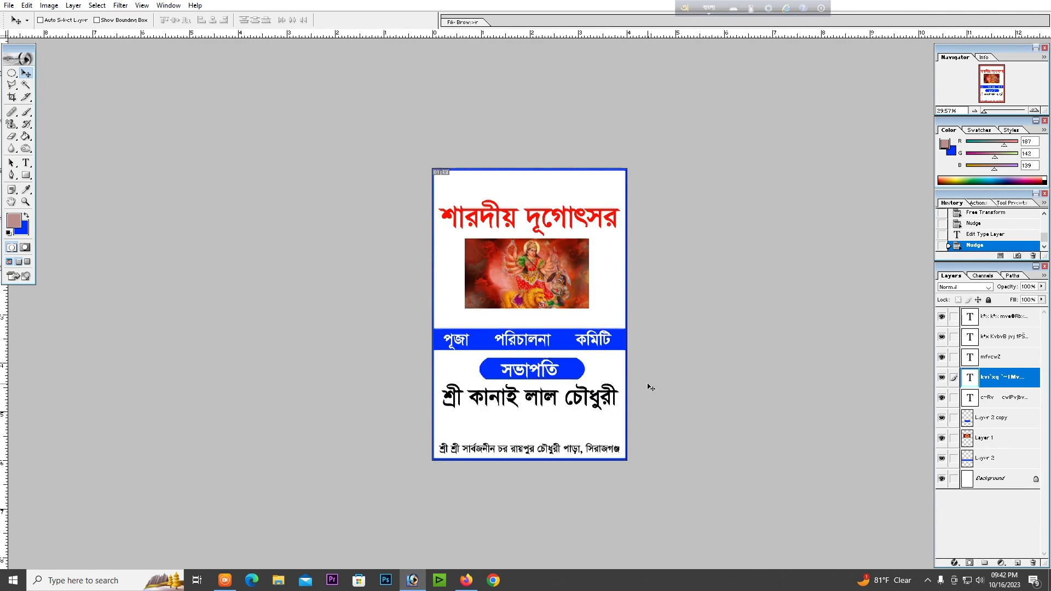
scroll(671, 486, "up", 2)
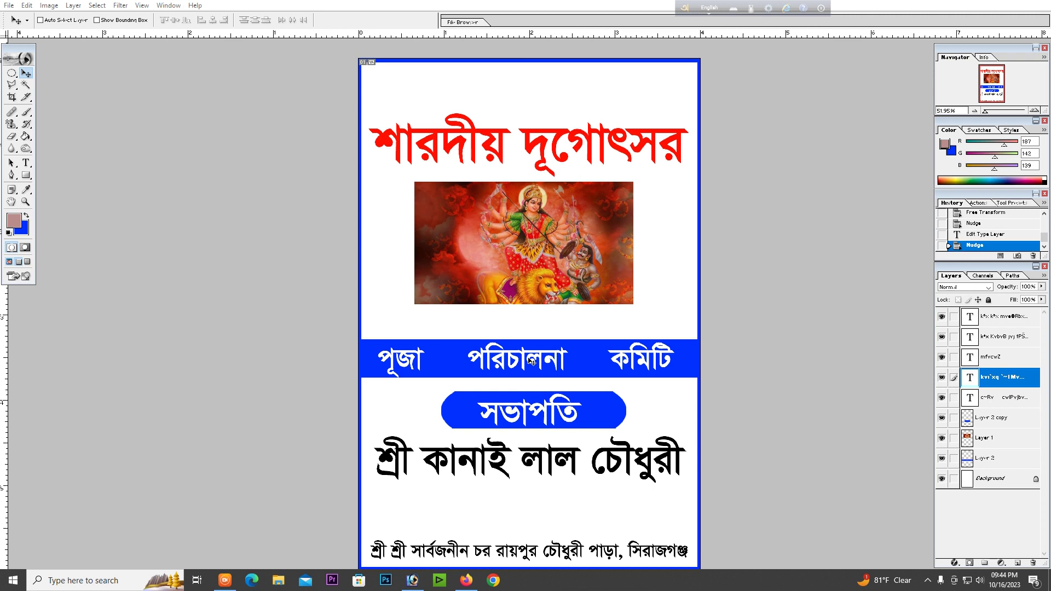
left_click(980, 581)
left_click(769, 588)
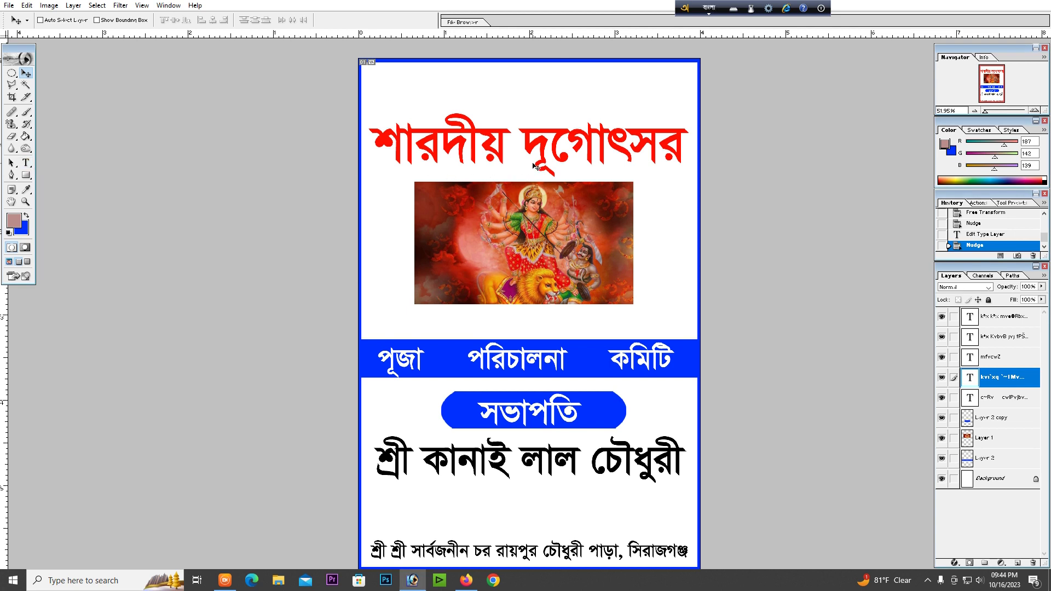
key("ctrl+minus")
left_click(26, 163)
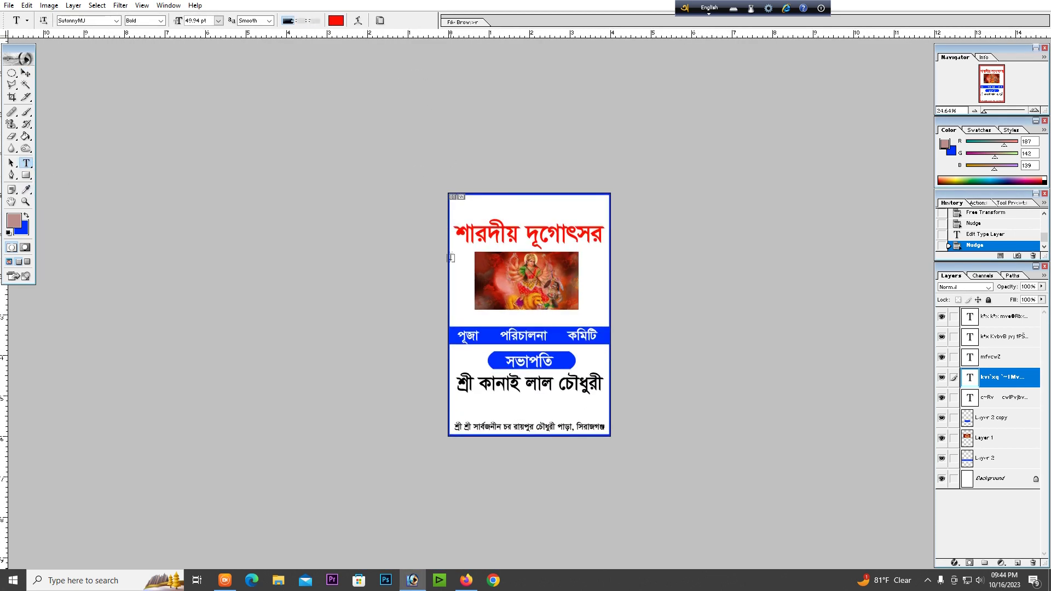
- Apply an Arch warp to the headline with a gentle bend and 0 horizontal distortion
left_click(490, 241)
key("ctrl+a")
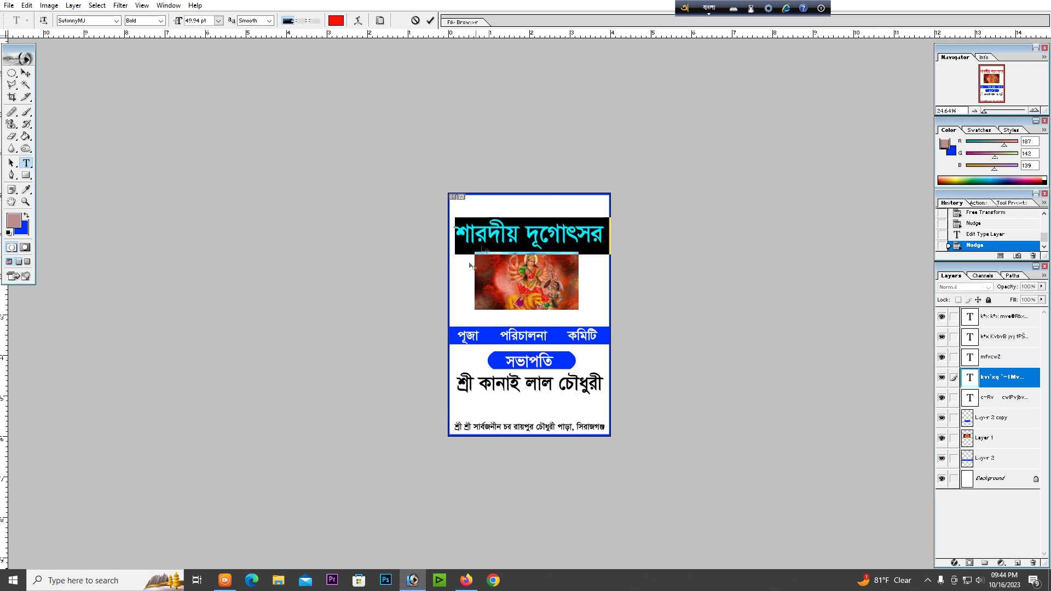
key("ctrl+minus")
left_click(358, 20)
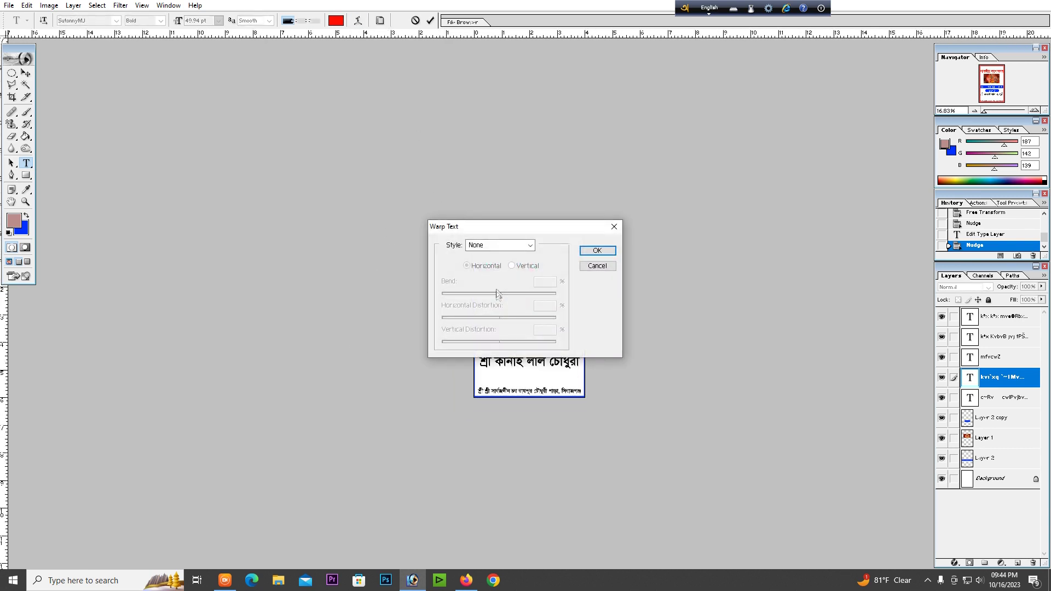
left_click(498, 246)
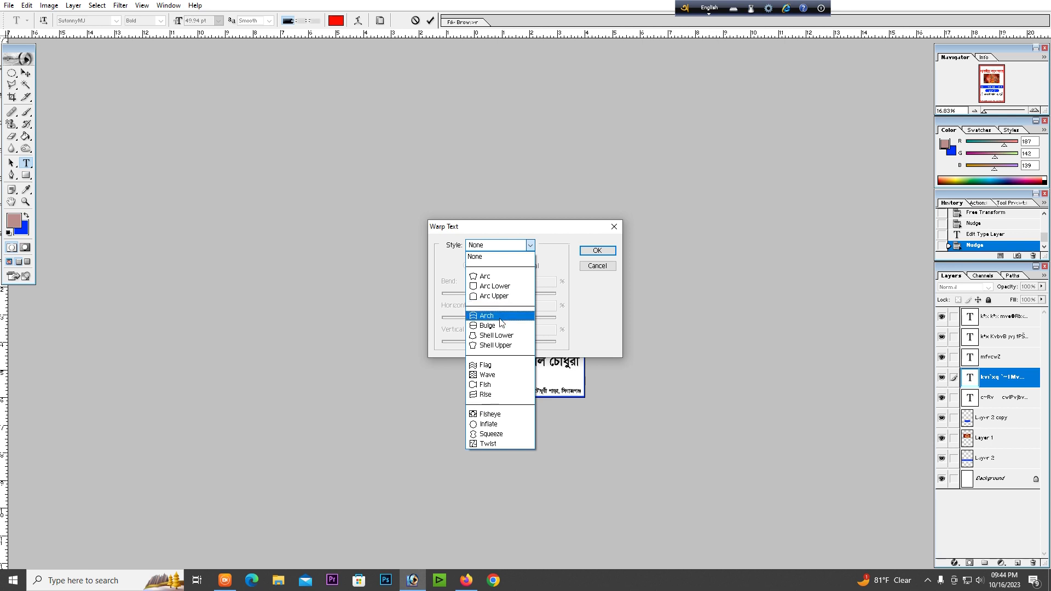
left_click(486, 316)
left_click_drag(531, 229, 814, 231)
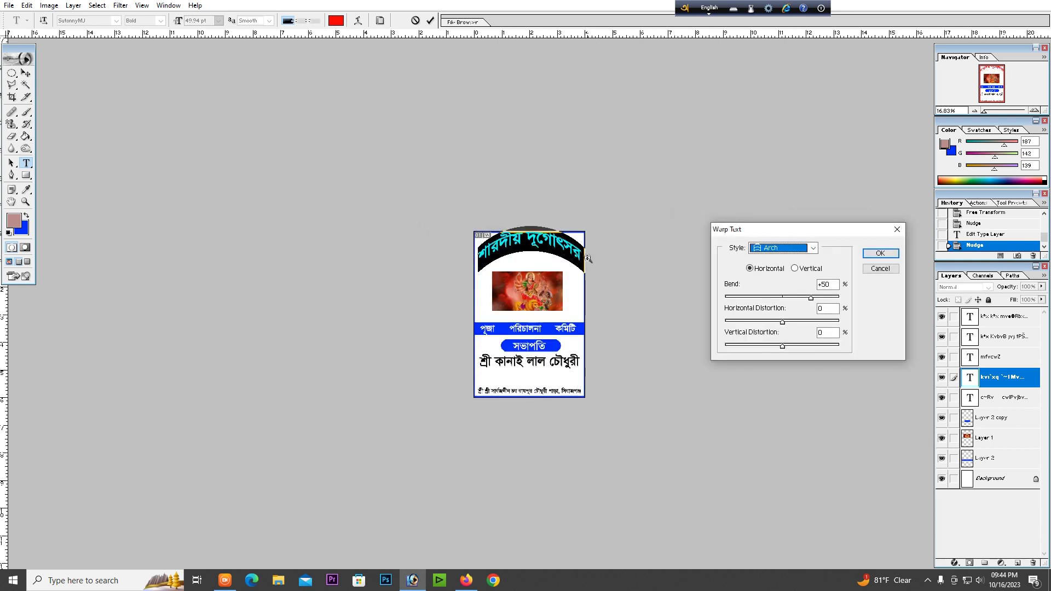
key("ctrl+plus")
key("ctrl+plus")
mouse_move(810, 298)
left_mouse_down()
mouse_move(789, 297)
mouse_move(792, 321)
left_mouse_up()
type("0")
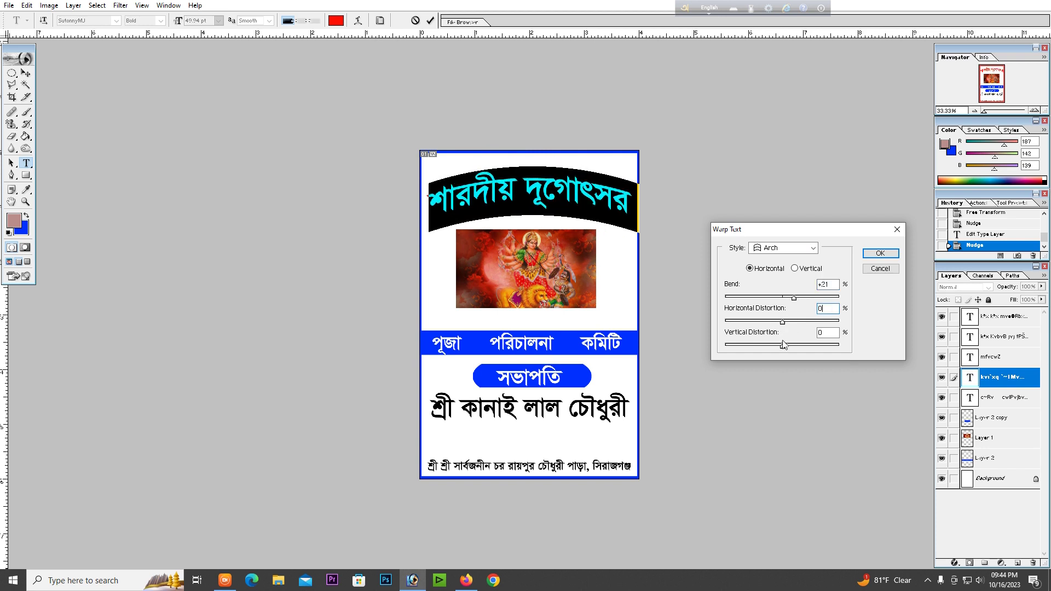
left_click(792, 297)
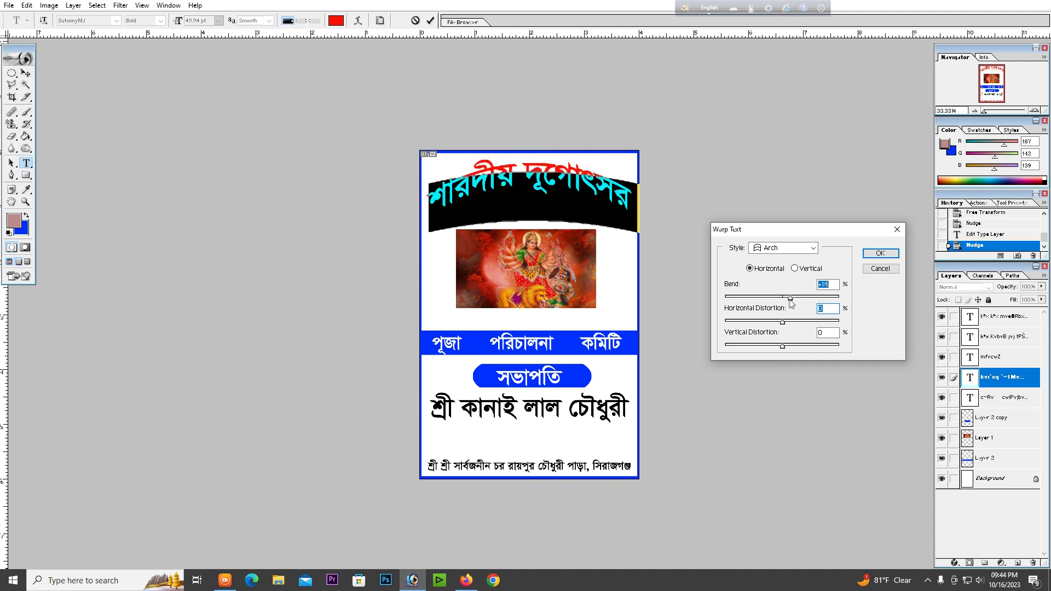
left_click_drag(795, 302, 802, 304)
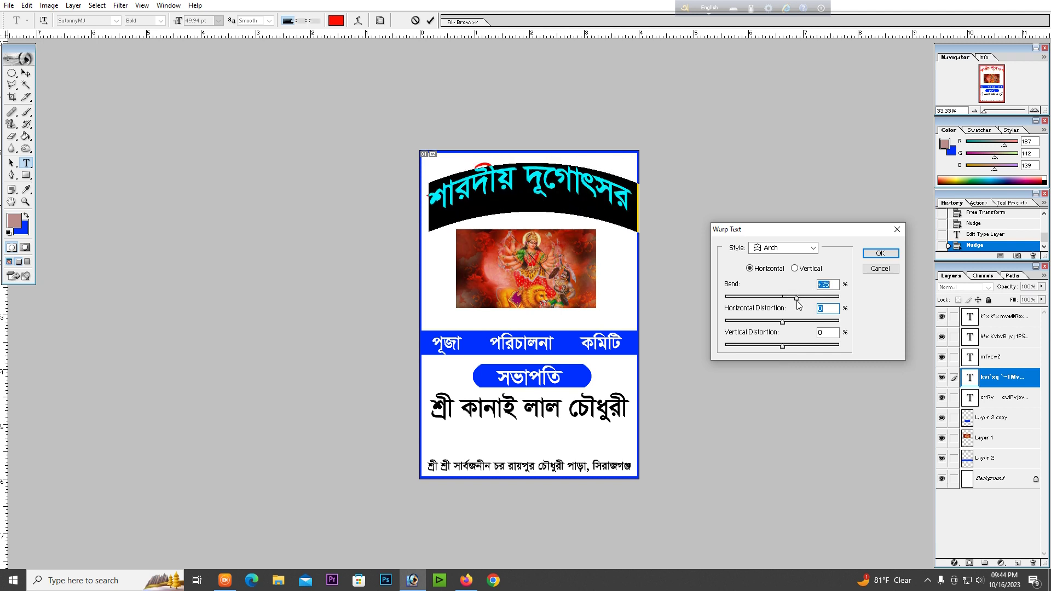
left_click(880, 253)
- Move the arched headline slightly lower on the card
left_click(26, 72)
key("ctrl+0")
left_click_drag(579, 131, 579, 149)
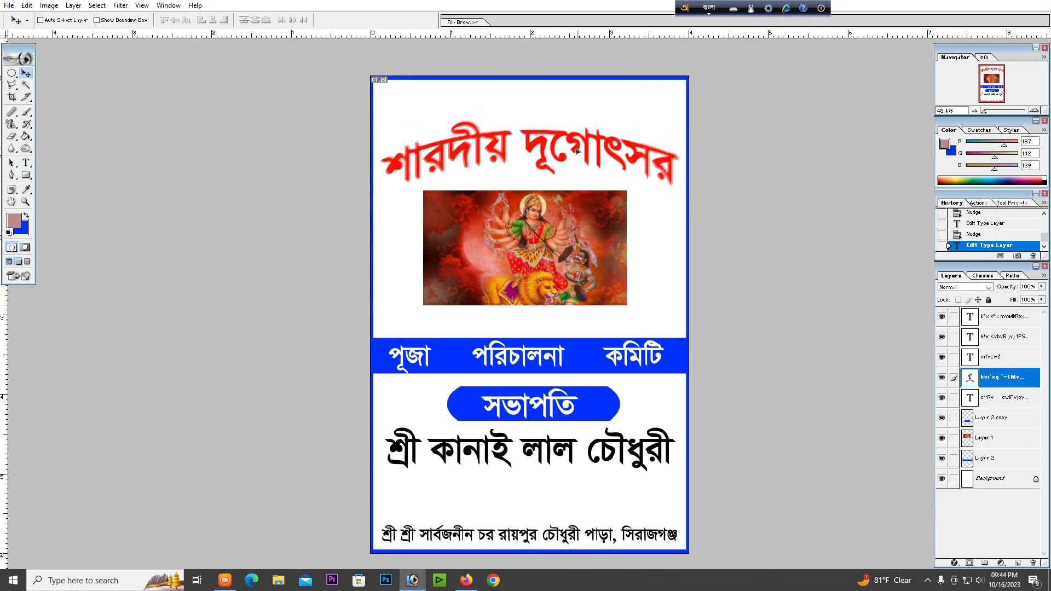
- Fit the whole card on screen and place the text cursor in the bottom address line before চর
key("ctrl+minus")
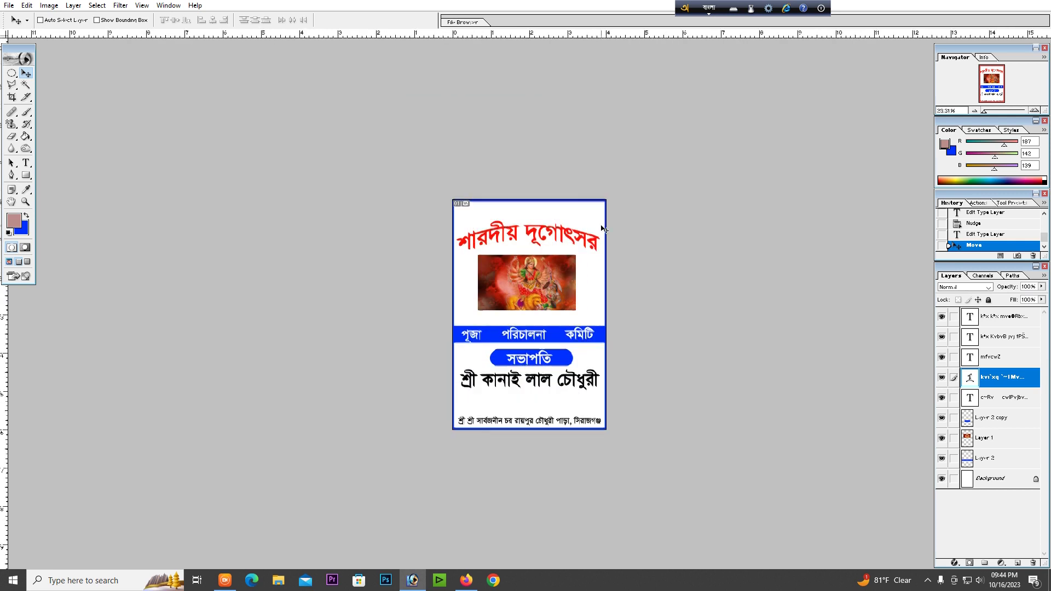
key("ctrl+0")
key("ctrl+minus")
key("ctrl+minus")
key("ctrl+minus")
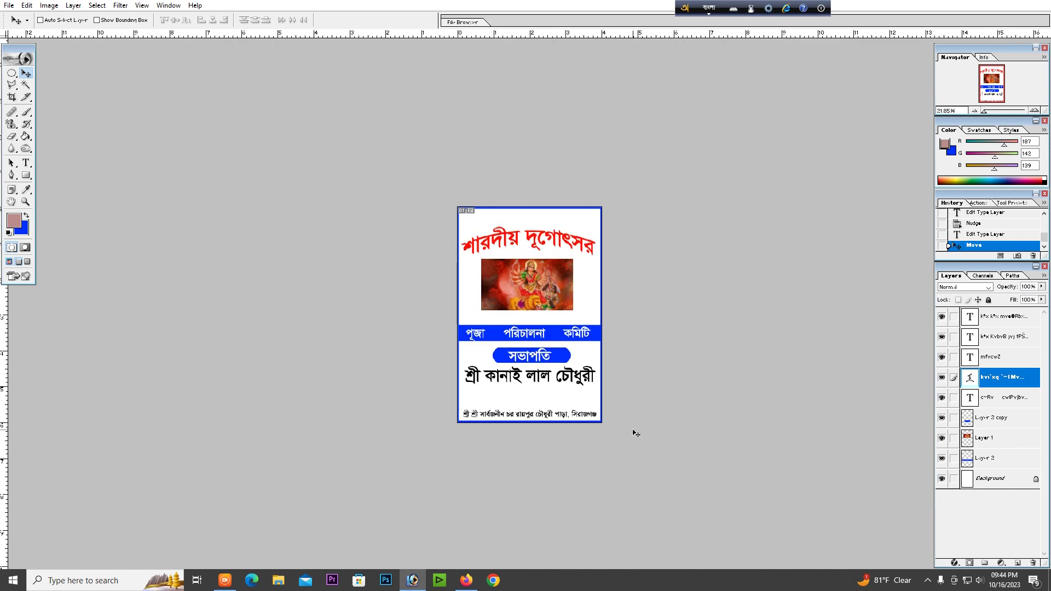
key("ctrl+0")
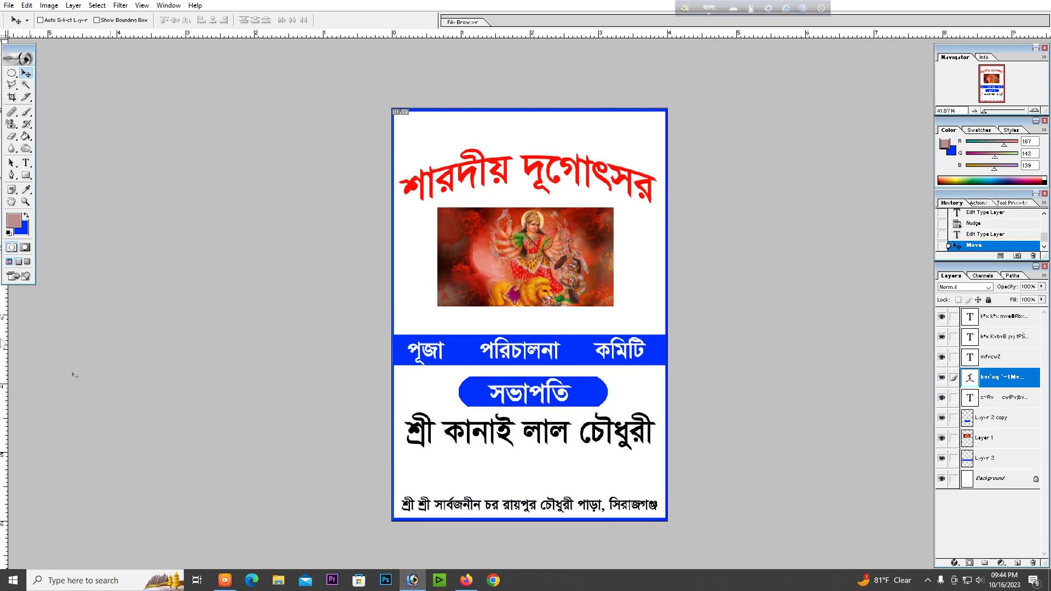
left_click(25, 163)
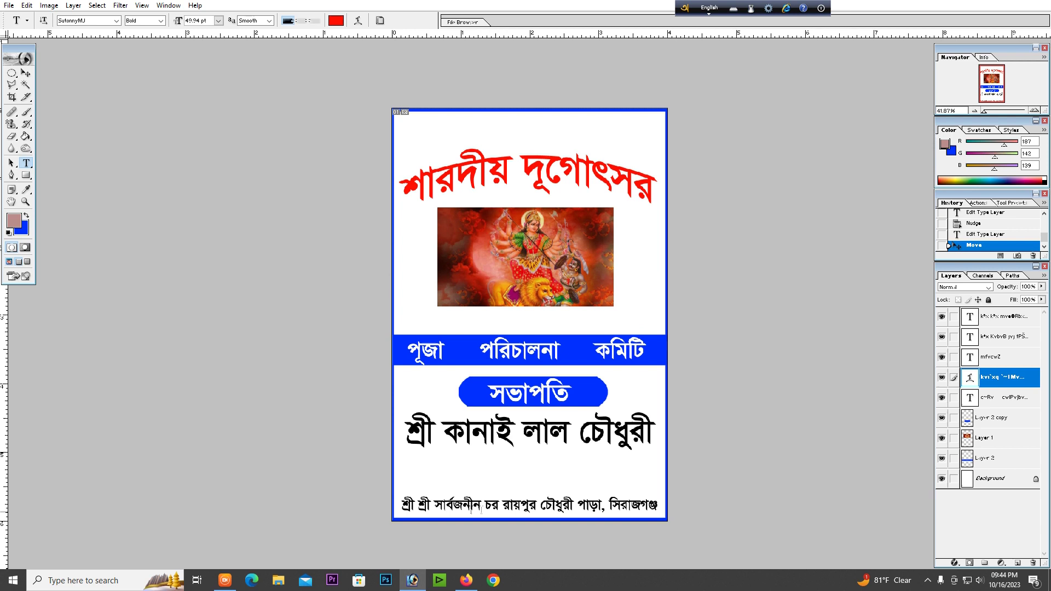
key("ctrl+minus")
key("ctrl+0")
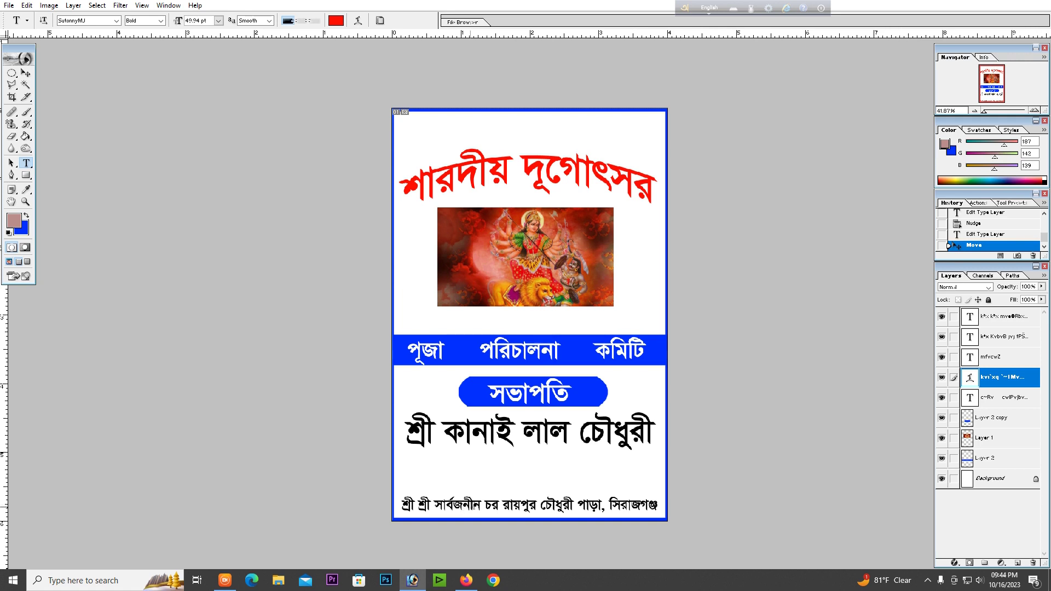
left_click(485, 507)
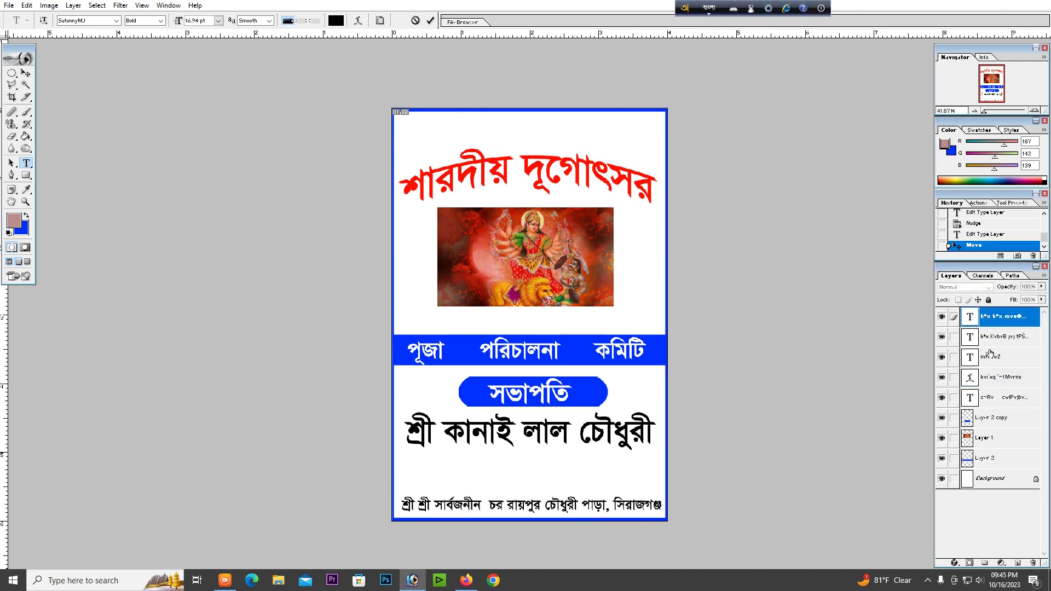
- Type পূজা মুন্দির in Bangla into the bottom address line and commit the edit
left_click(980, 581)
key("F12")
type("pu")
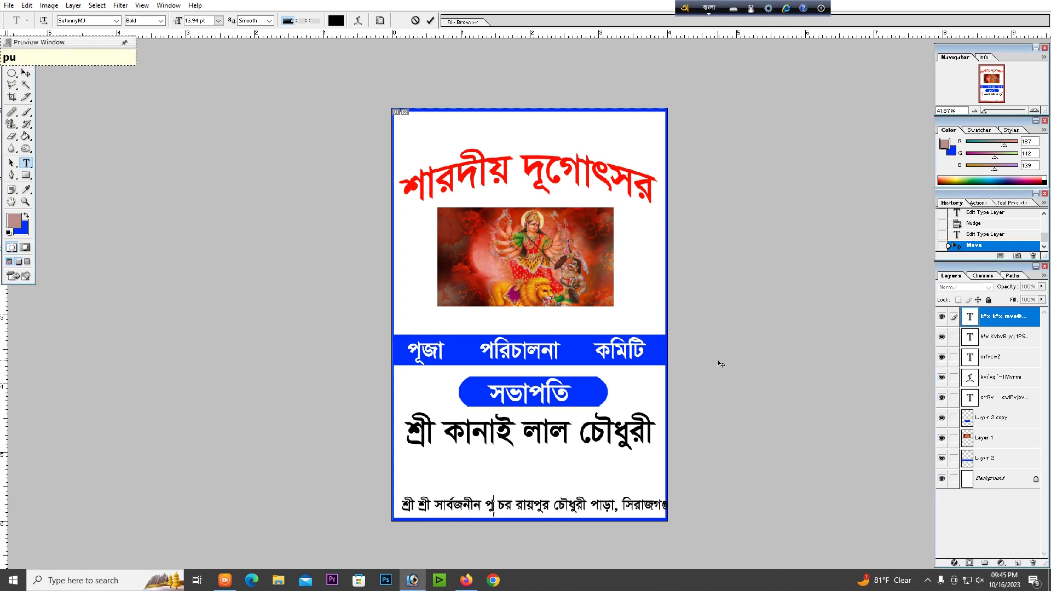
key("BackSpace")
key("BackSpace")
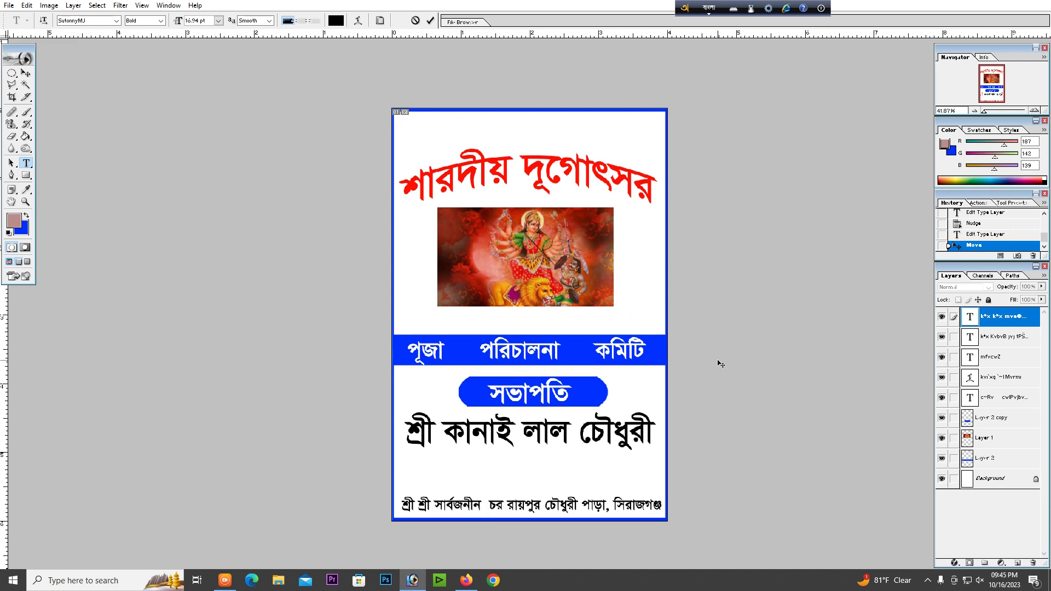
type("pUja mi")
key("BackSpace")
type("und")
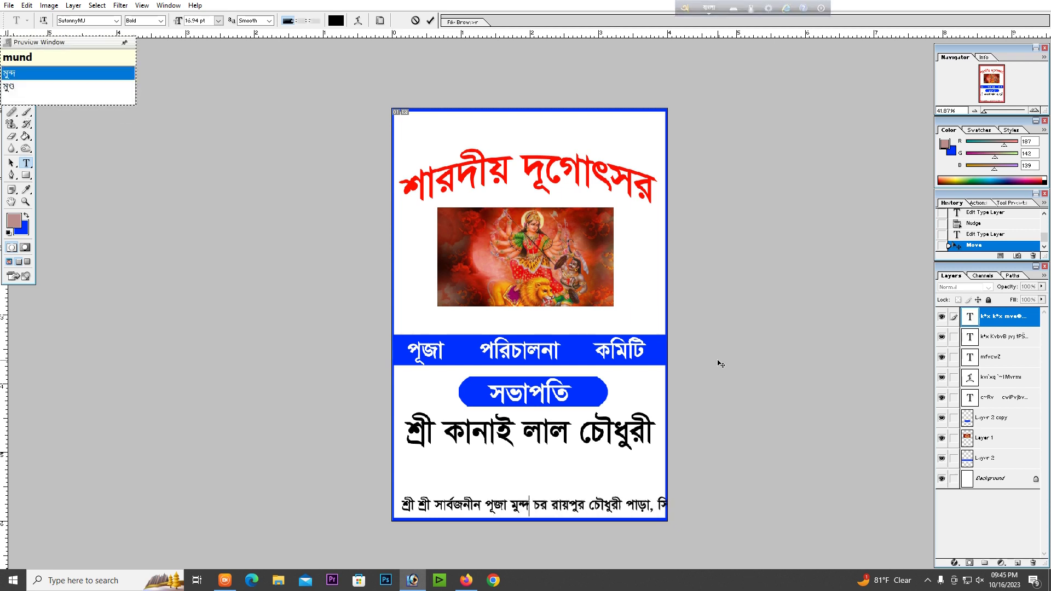
type("ir")
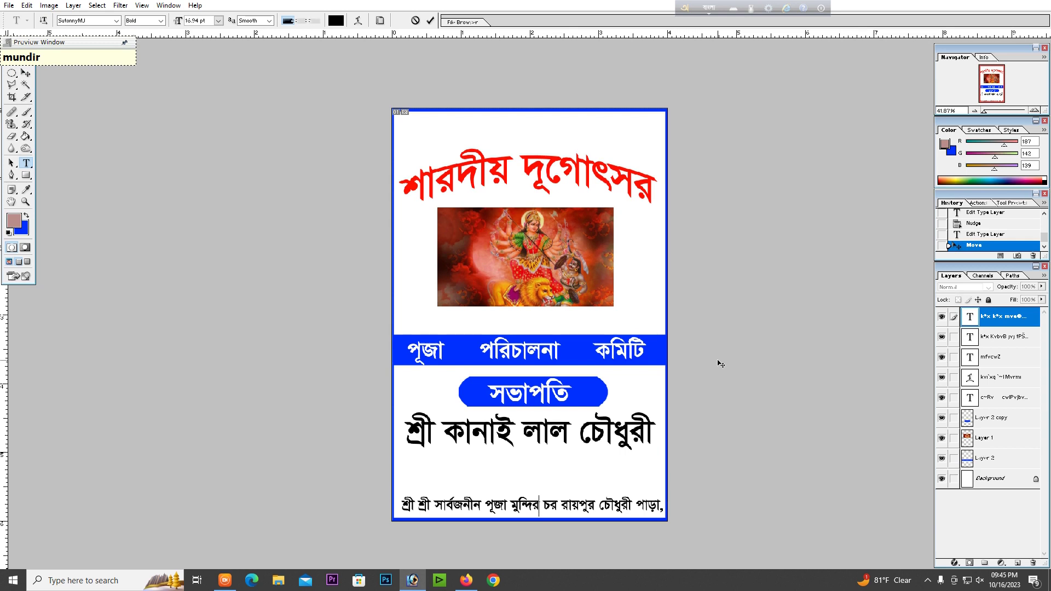
key("ctrl+Return")
- Nudge the address line slightly left, then reopen it for text editing
left_click(26, 73)
key("Left")
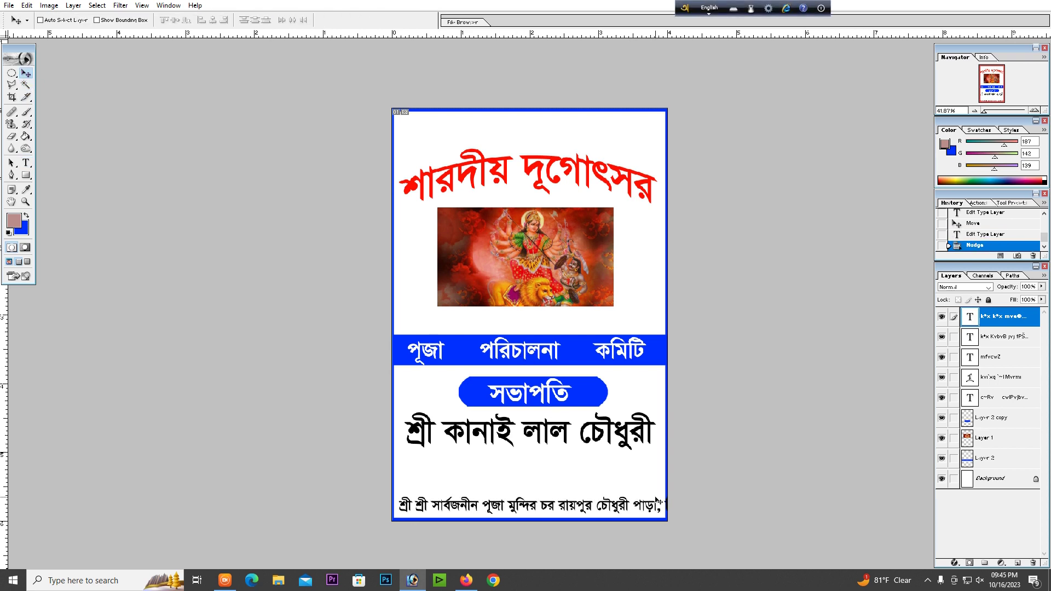
left_click(26, 163)
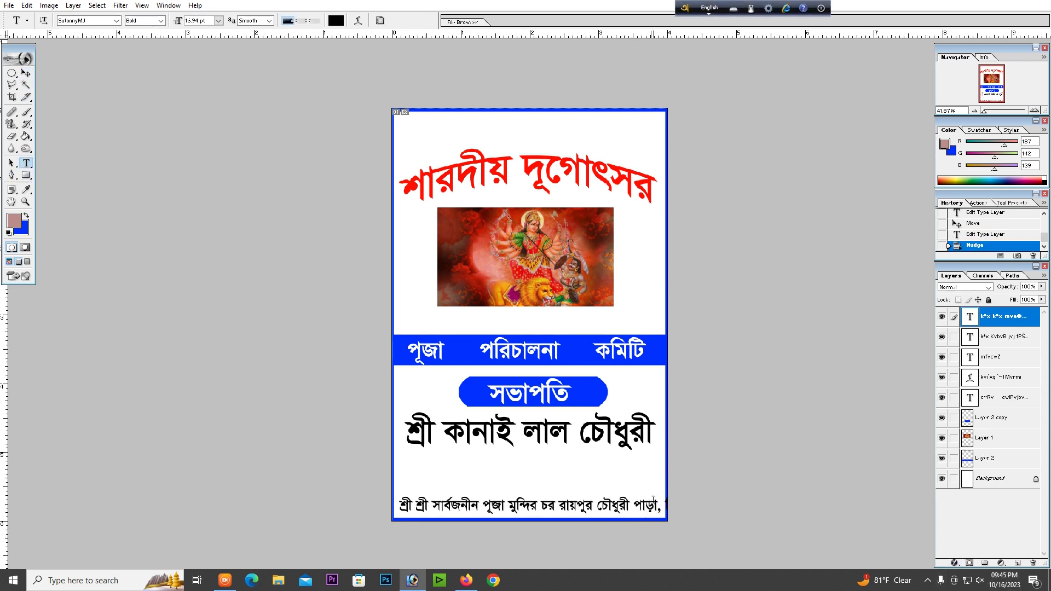
left_click(660, 513)
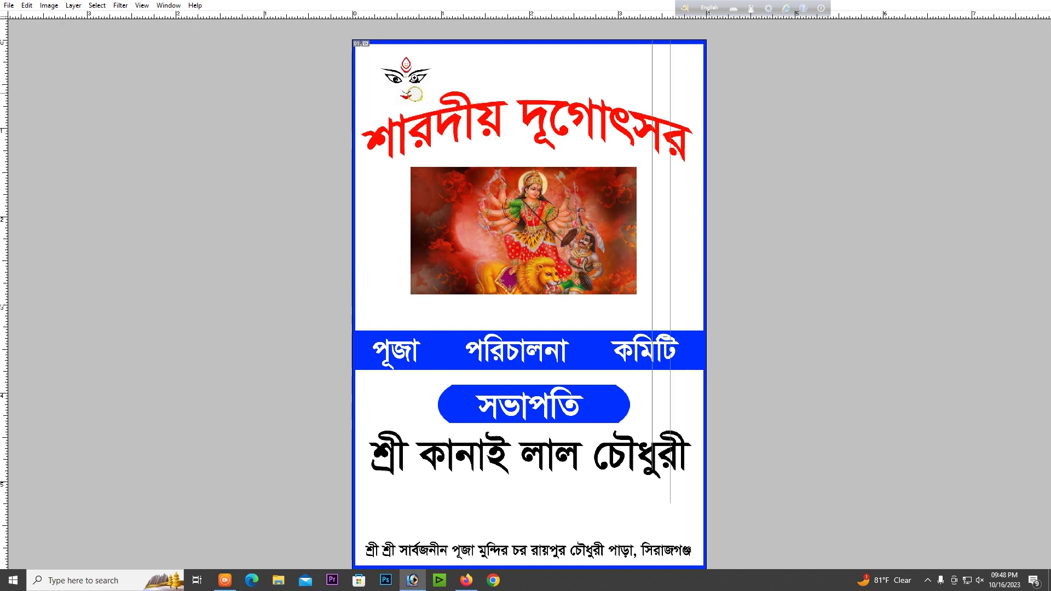
- Move the Durga-eye graphic into the card's top-left corner
scroll(482, 89, "up", 3)
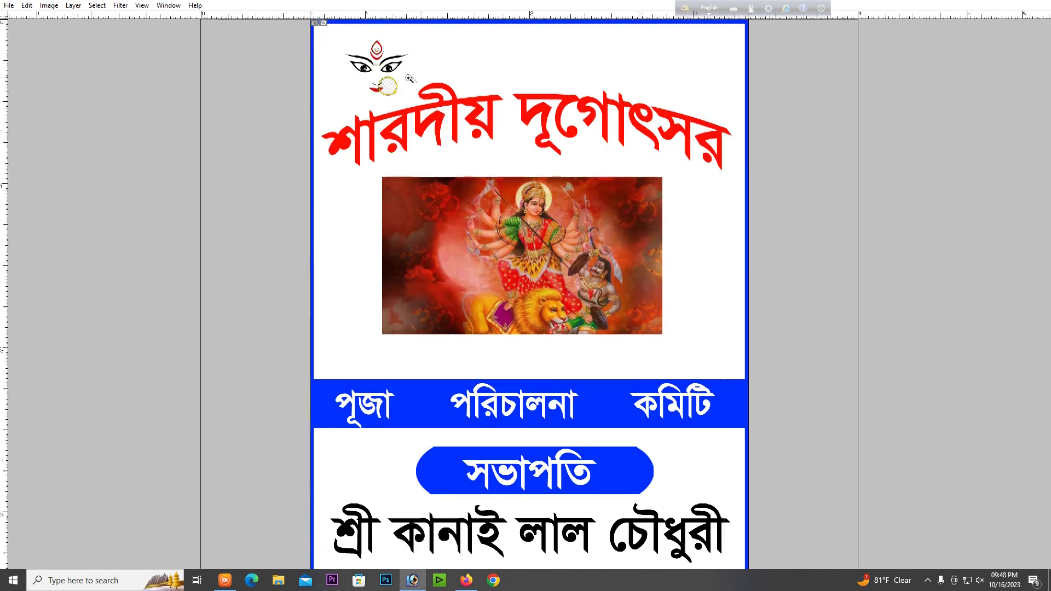
scroll(222, 134, "up", 1)
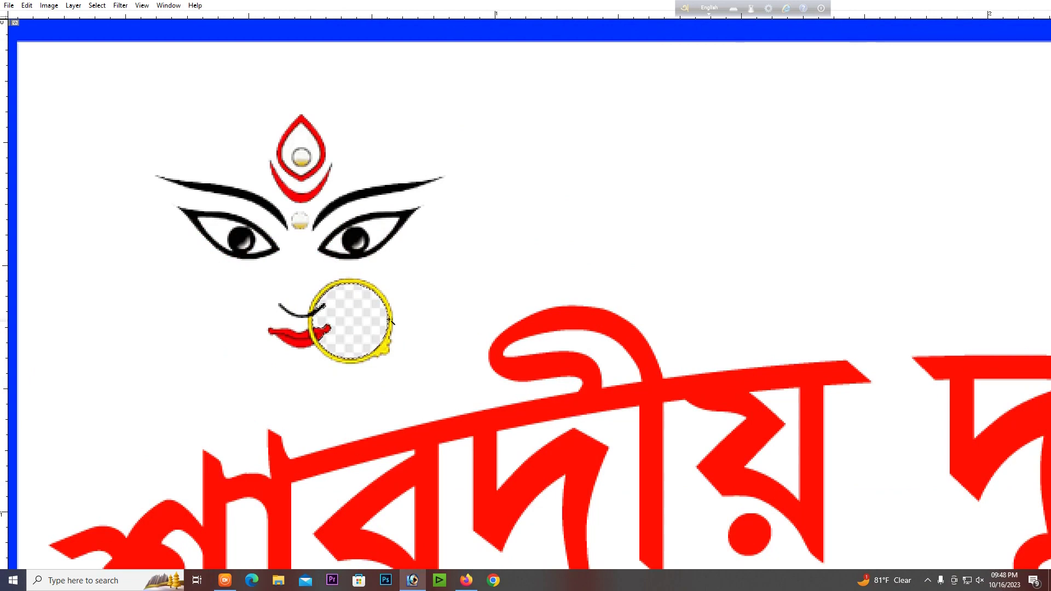
scroll(430, 300, "down", 2)
scroll(454, 292, "down", 1)
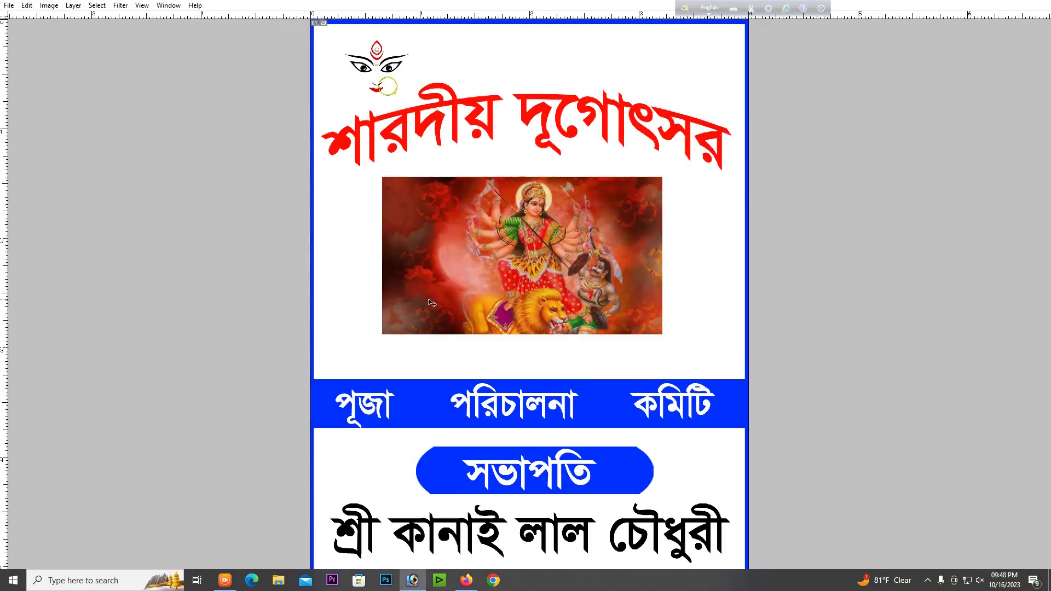
left_click_drag(390, 85, 370, 74)
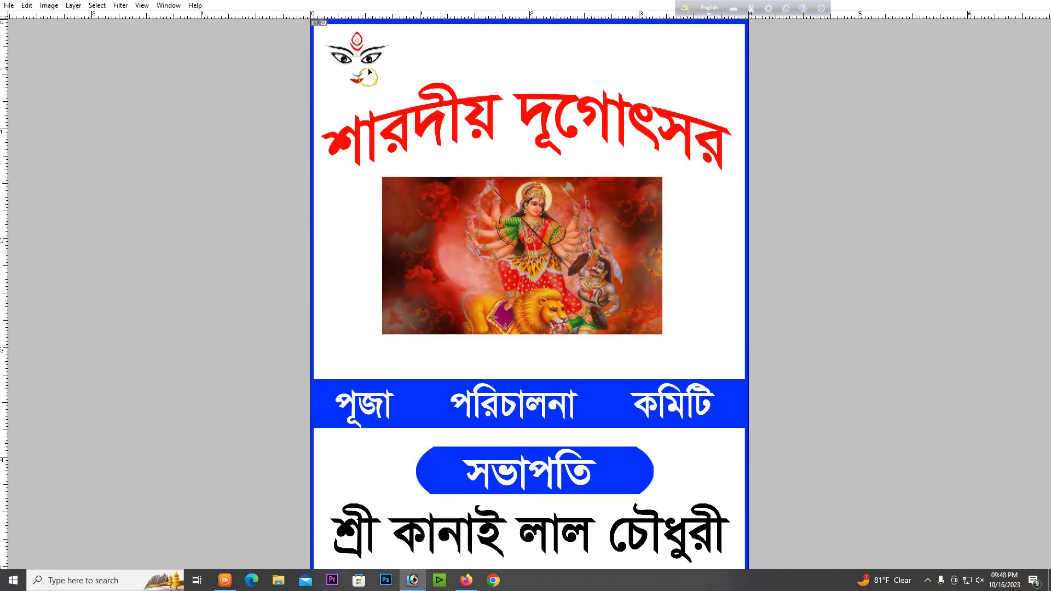
- Duplicate the Durga-eye graphic into the card's top-right corner
key("ctrl+k")
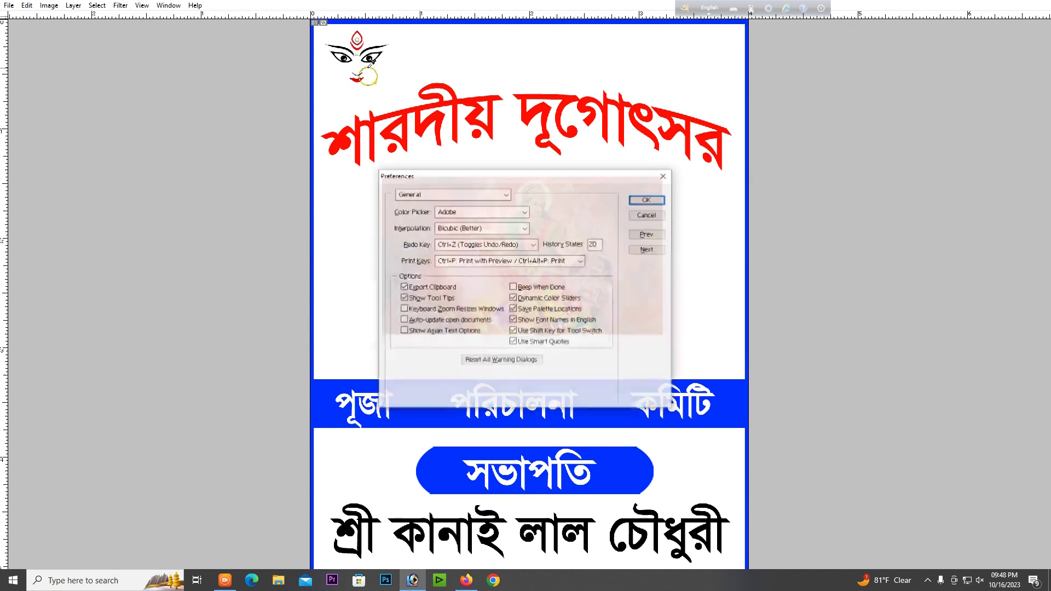
key("Escape")
left_click_drag(368, 71, 702, 60)
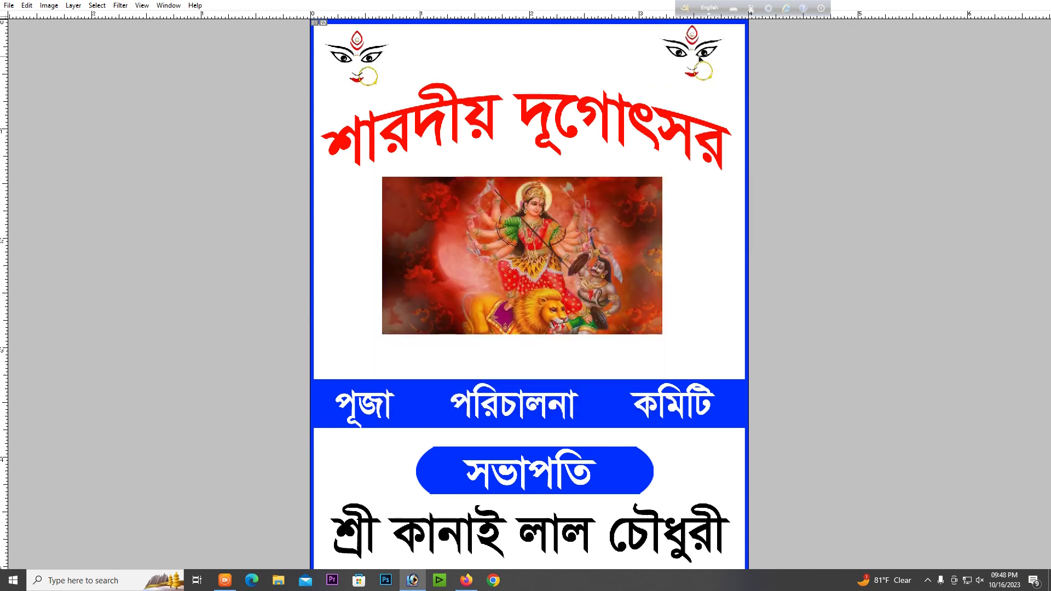
scroll(668, 126, "down", 3)
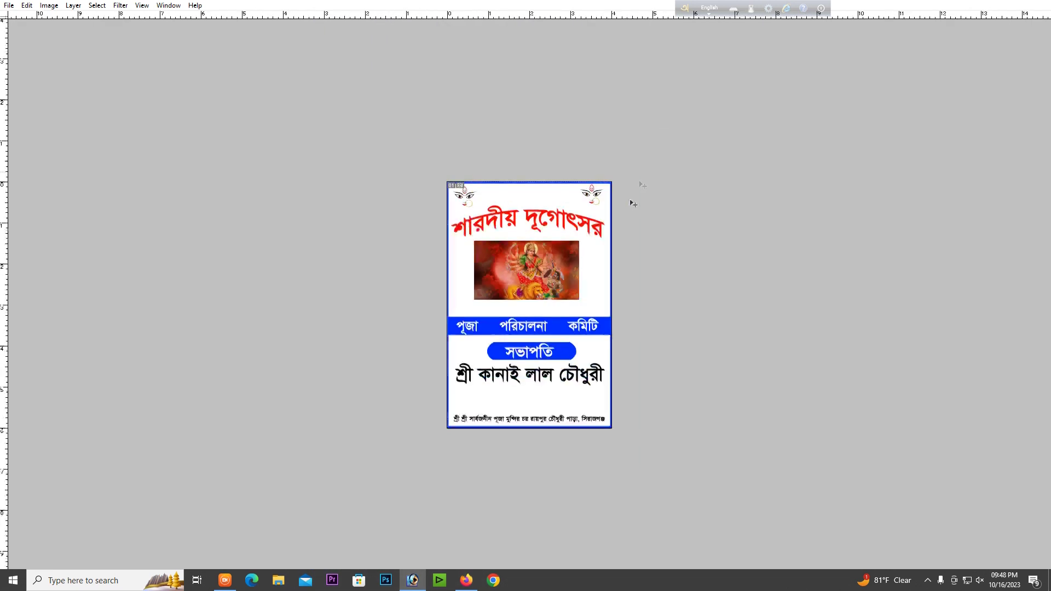
scroll(625, 216, "up", 2)
scroll(625, 216, "up", 1)
scroll(626, 216, "up", 1)
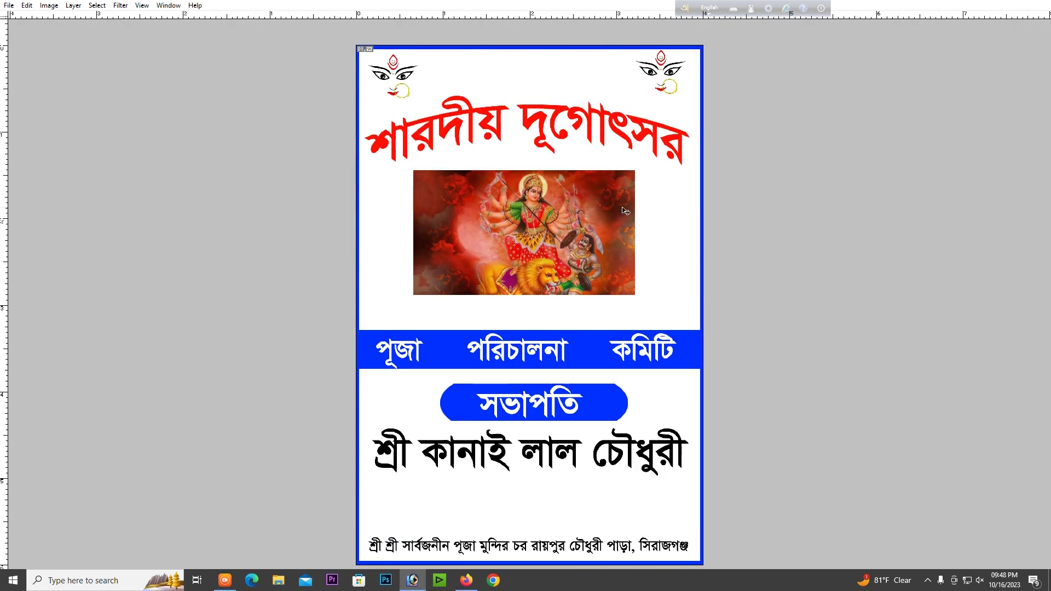